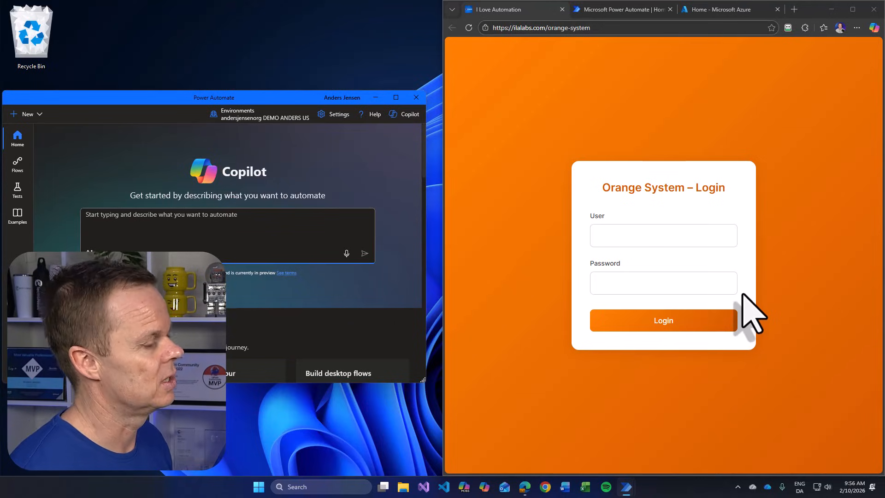
- Switch to the Orange System flow in the Power Automate designer and add a Launch new Microsoft Edge action
{"action": "mouse_move", "coordinate": [625, 487]}
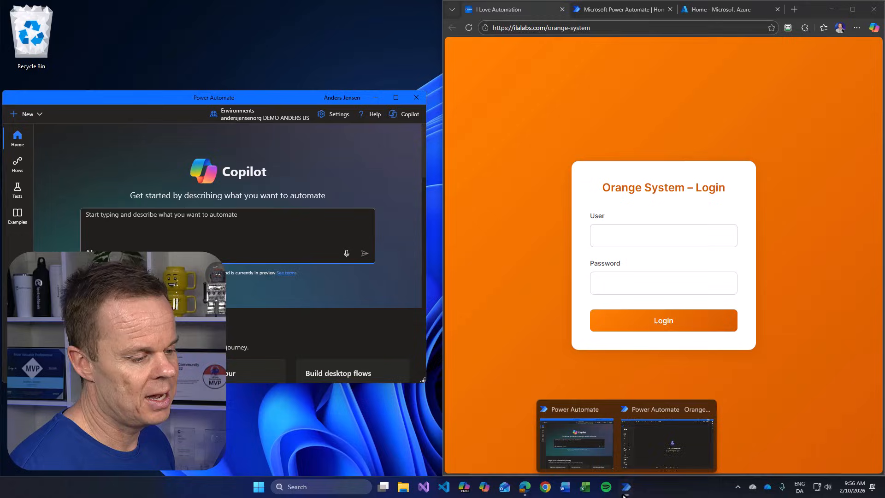
{"action": "left_click", "coordinate": [643, 457]}
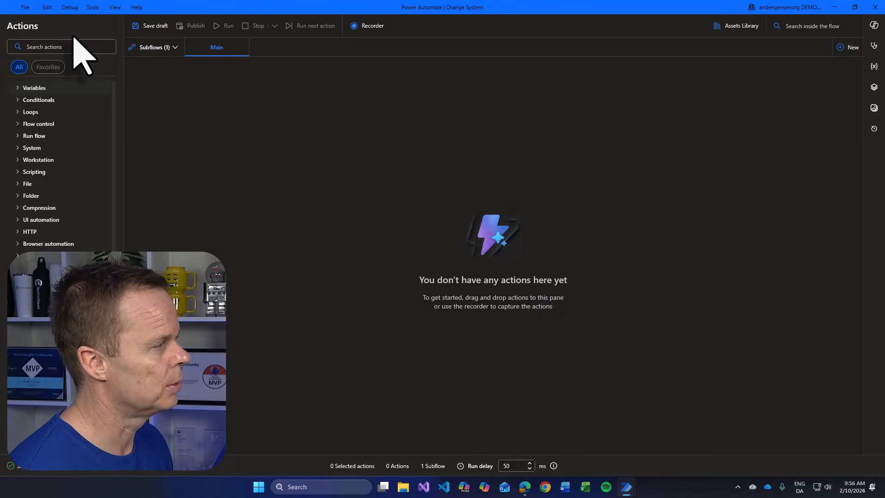
{"action": "left_click", "coordinate": [39, 48]}
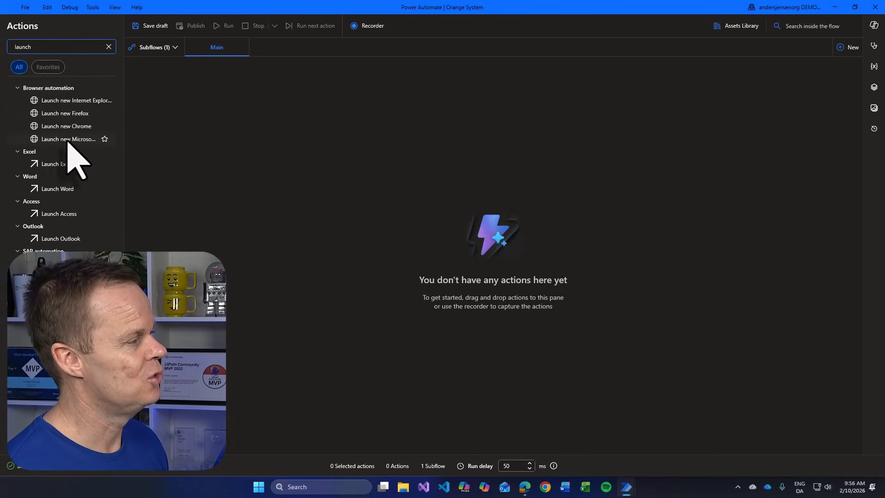
{"action": "left_click_drag", "start_coordinate": [63, 141], "coordinate": [219, 146]}
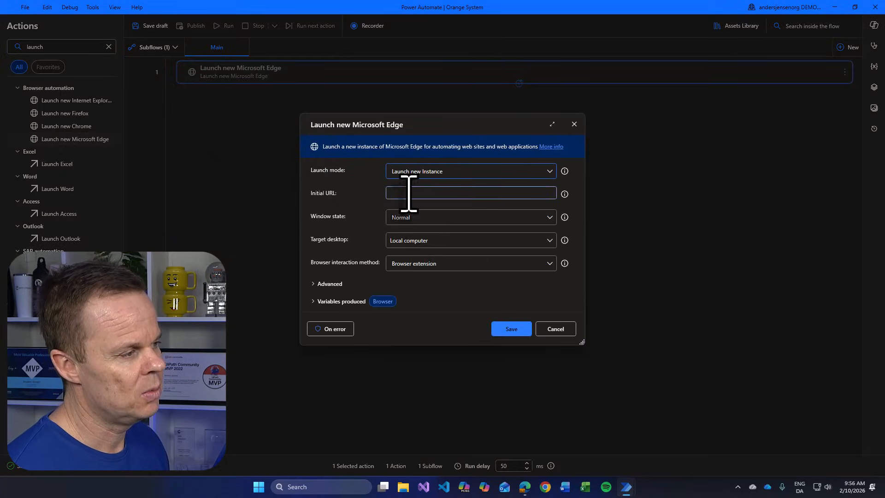
{"action": "left_click", "coordinate": [526, 490]}
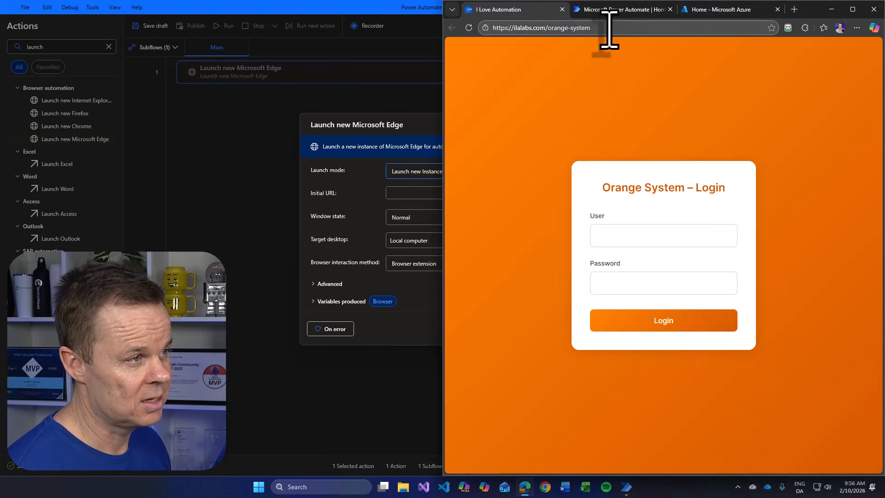
{"action": "left_click_drag", "start_coordinate": [606, 28], "coordinate": [480, 34]}
{"action": "key", "text": "ctrl+c"}
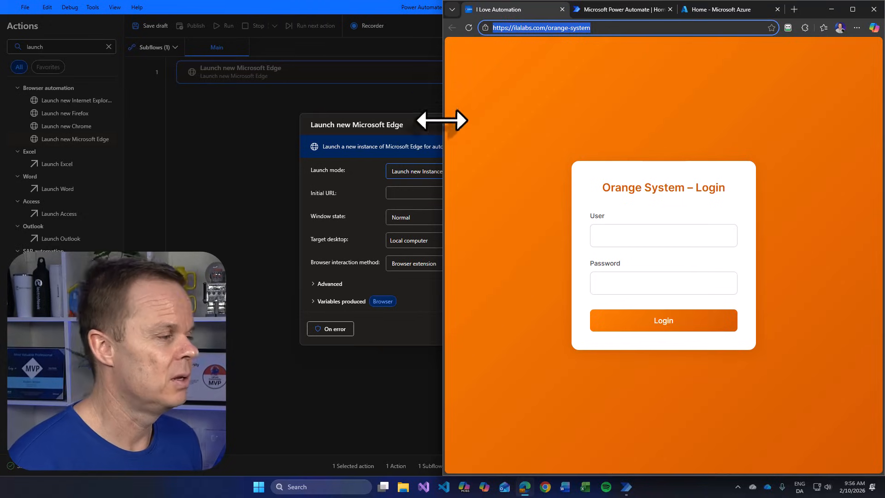
{"action": "left_click", "coordinate": [432, 193]}
{"action": "key", "text": "ctrl+v"}
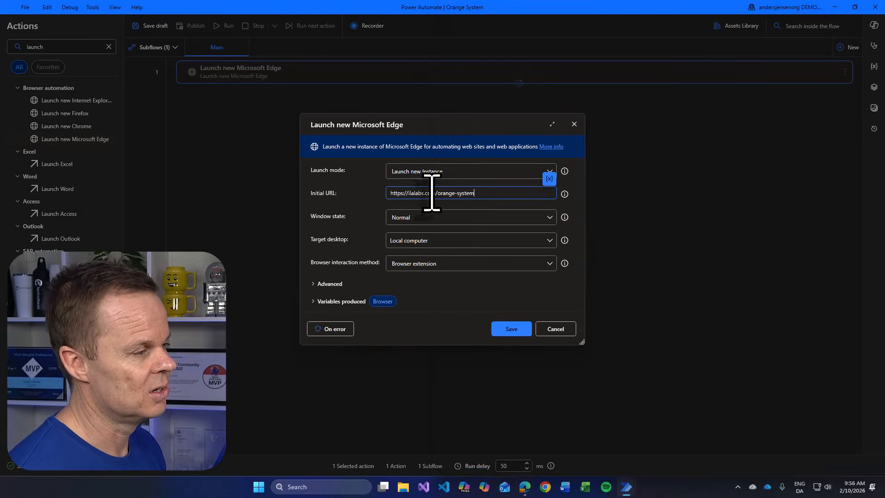
- Set the launch action's window state to Maximized and save the action
{"action": "left_click", "coordinate": [419, 217]}
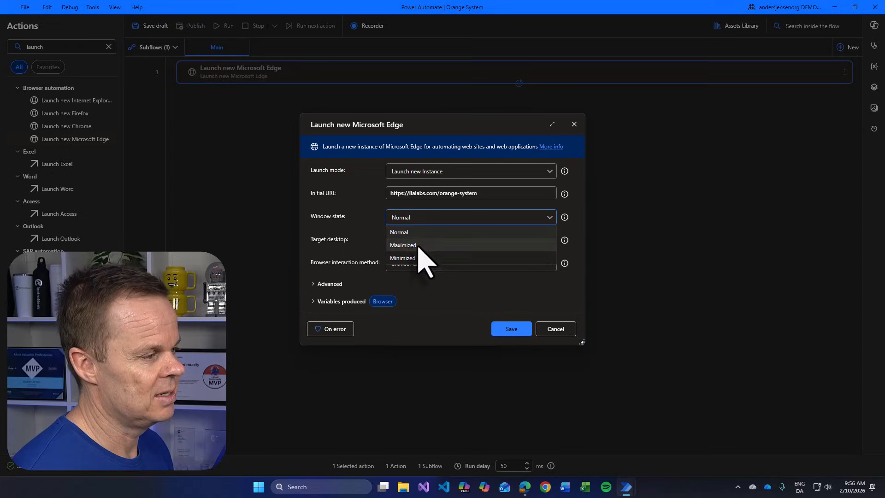
{"action": "left_click", "coordinate": [419, 245]}
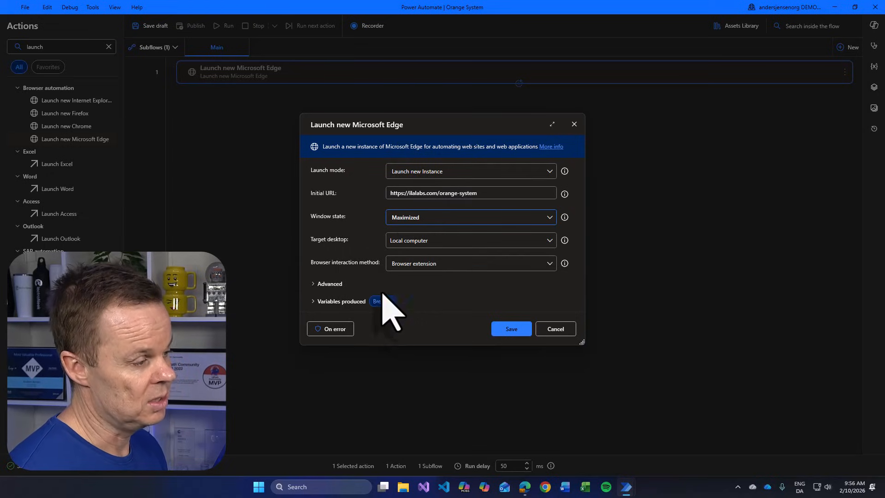
{"action": "left_click", "coordinate": [510, 329]}
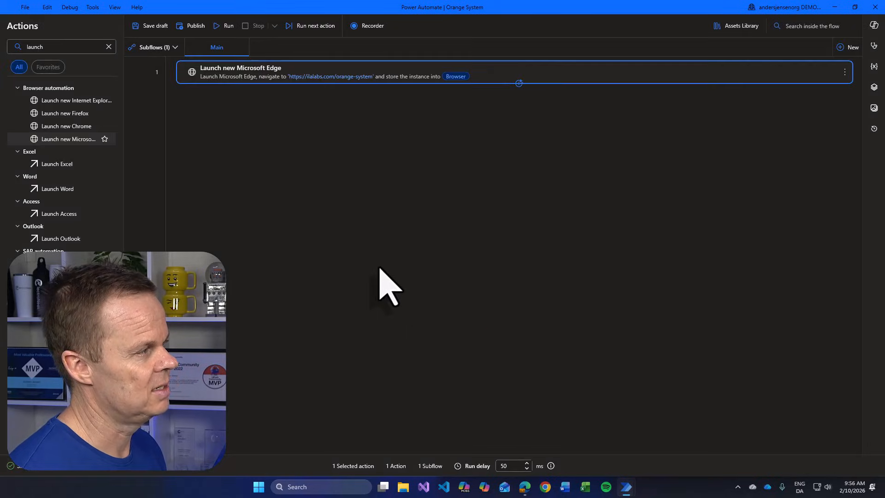
- Run the flow to launch the Orange System login page, and return to the flow designer
{"action": "left_click", "coordinate": [227, 26]}
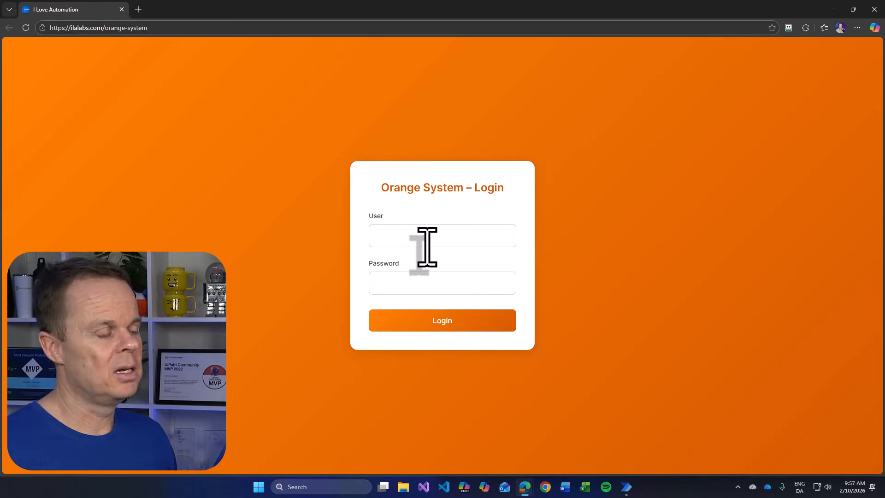
{"action": "mouse_move", "coordinate": [628, 484]}
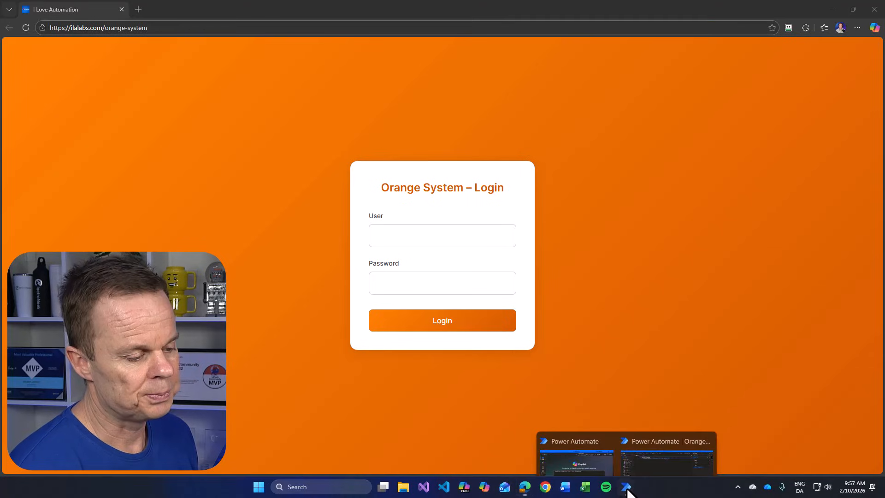
{"action": "left_click", "coordinate": [653, 429]}
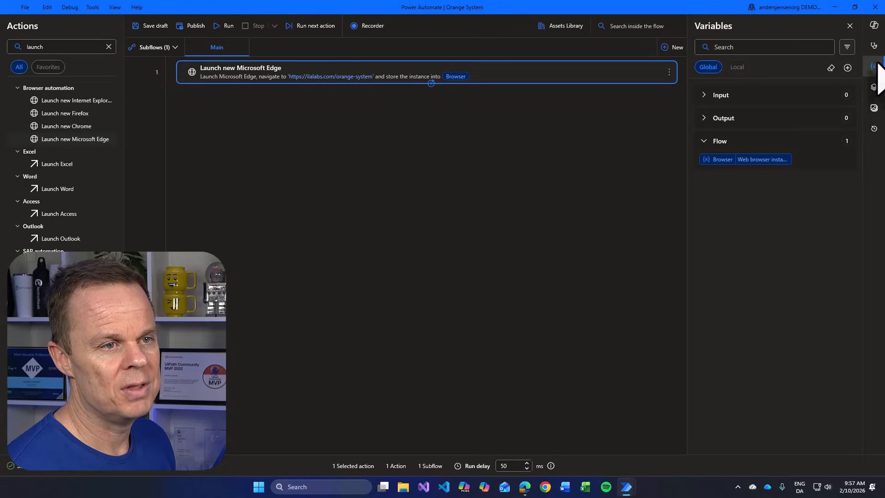
- Create a text input variable Username with external name Username and the account holder's first name as default value
{"action": "left_click", "coordinate": [848, 68]}
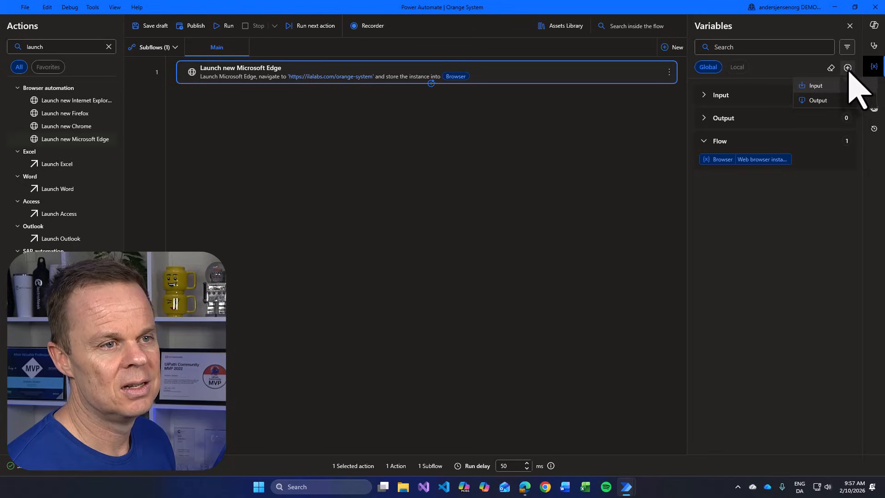
{"action": "left_click", "coordinate": [831, 86]}
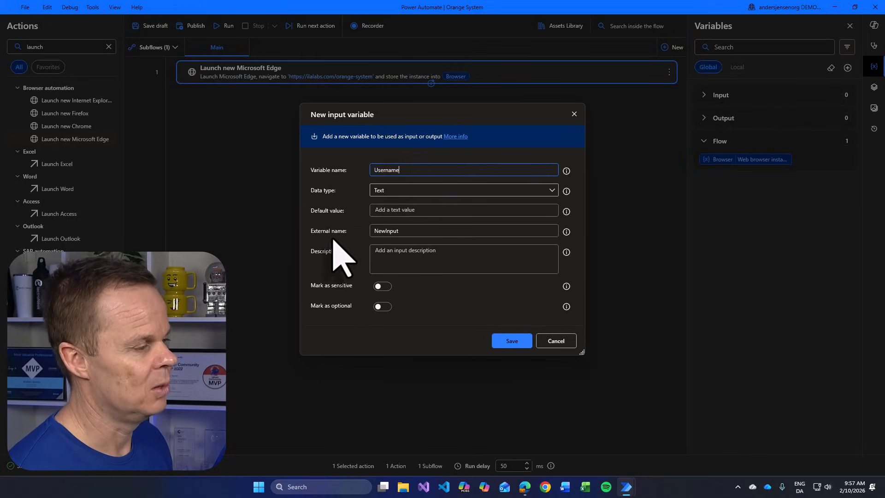
{"action": "left_click_drag", "start_coordinate": [425, 232], "coordinate": [365, 233]}
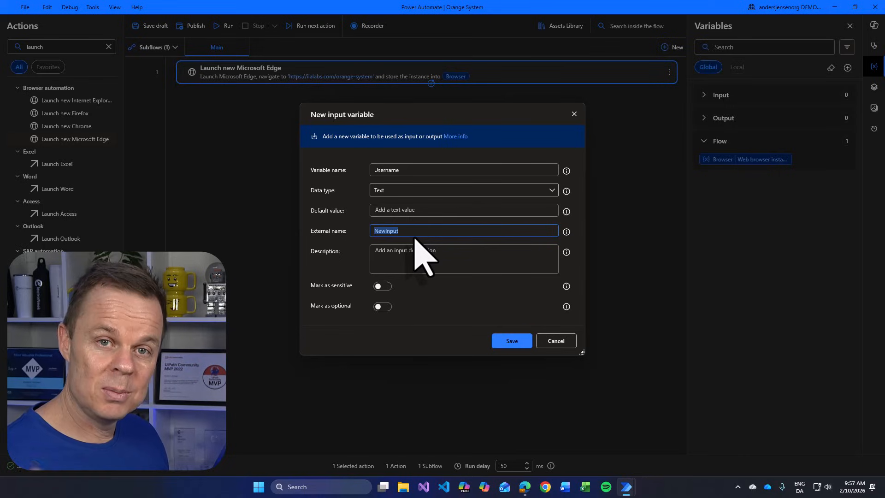
{"action": "type", "text": "Username"}
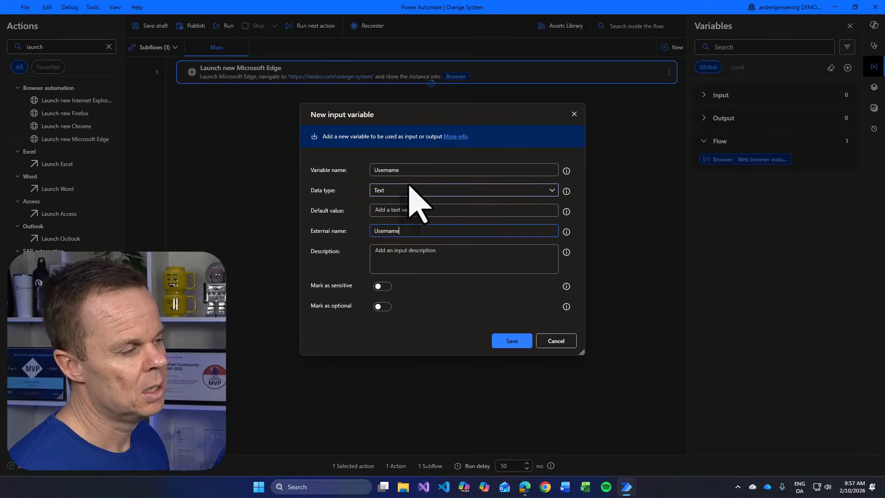
{"action": "left_click", "coordinate": [397, 211]}
{"action": "type", "text": "Anders"}
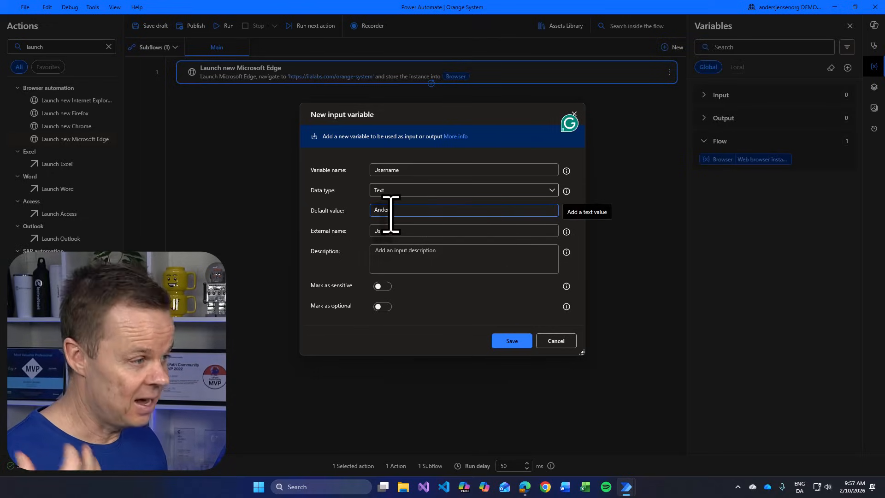
{"action": "left_click", "coordinate": [511, 344]}
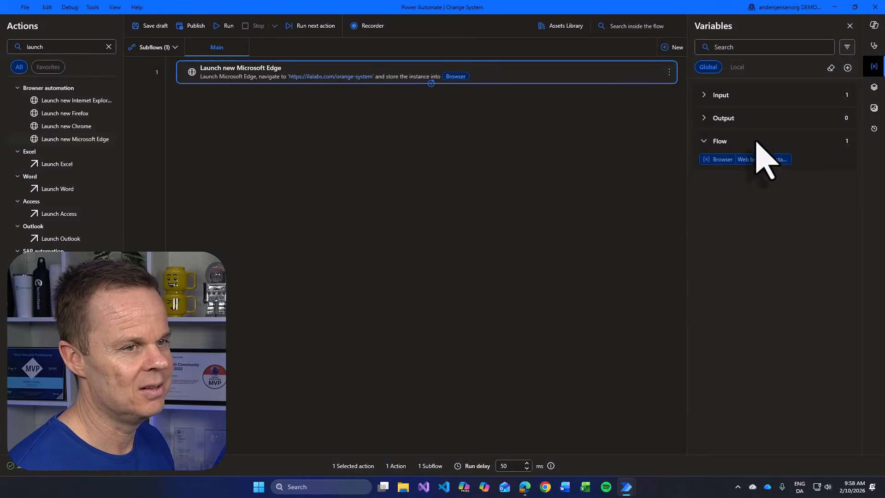
- Create a text input variable Password with external name Password, enter the login password as default value, and mark it as sensitive
{"action": "left_click", "coordinate": [847, 68]}
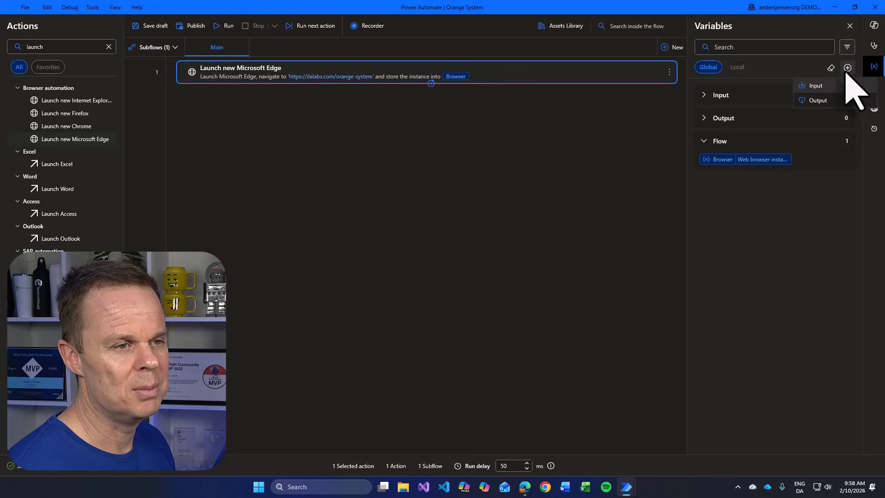
{"action": "left_click", "coordinate": [823, 86]}
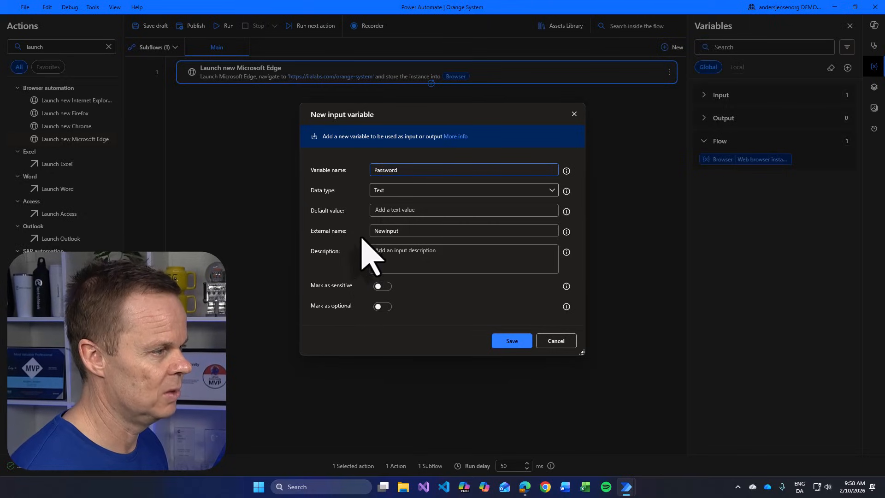
{"action": "double_click", "coordinate": [415, 231]}
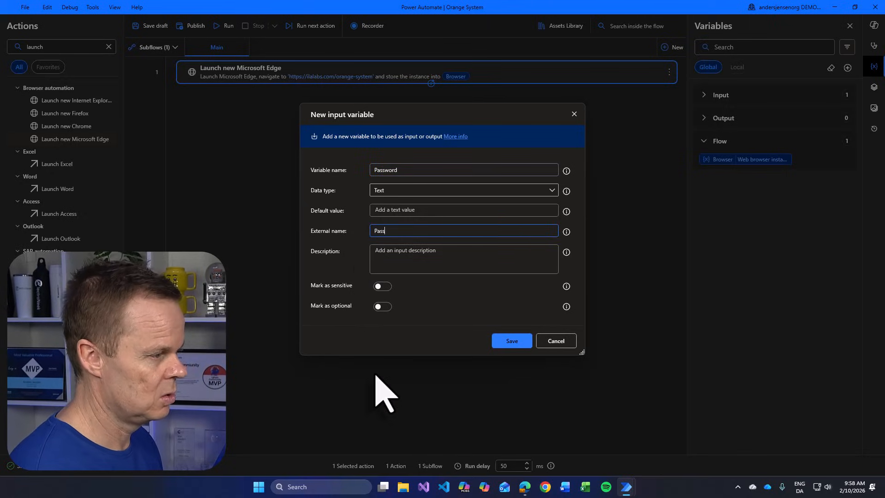
{"action": "left_click", "coordinate": [395, 210]}
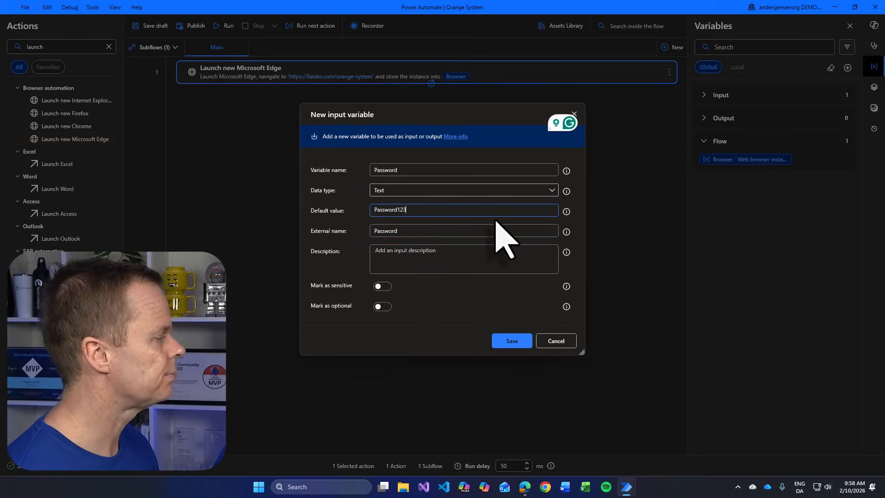
{"action": "left_click", "coordinate": [383, 286]}
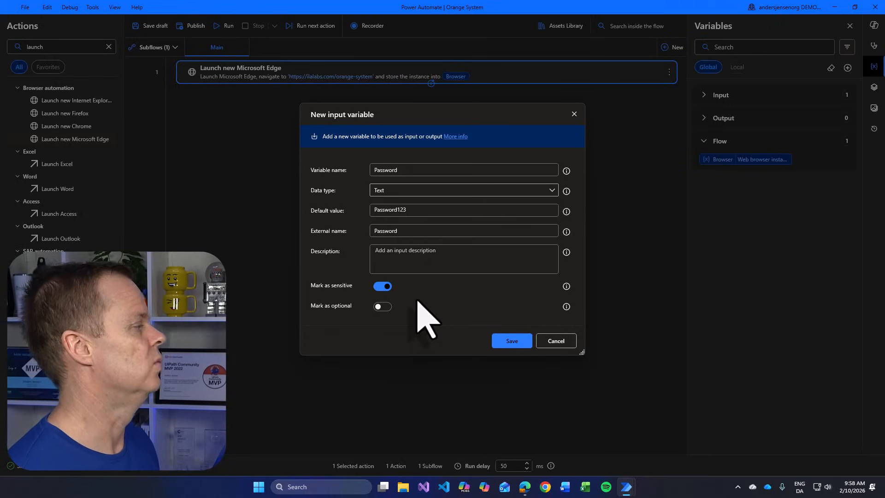
{"action": "left_click", "coordinate": [506, 345]}
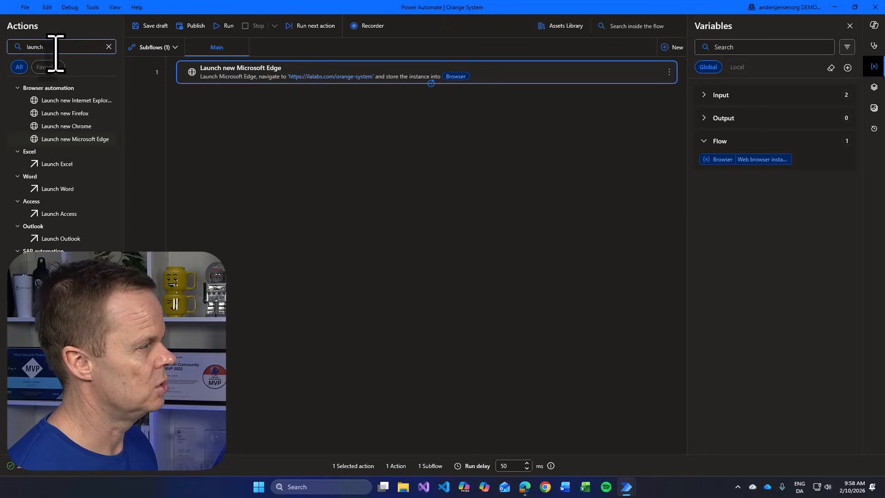
- Add a Populate text field on web page action and capture the login page's User field as its UI element
{"action": "key", "text": "ctrl+a"}
{"action": "type", "text": "p"}
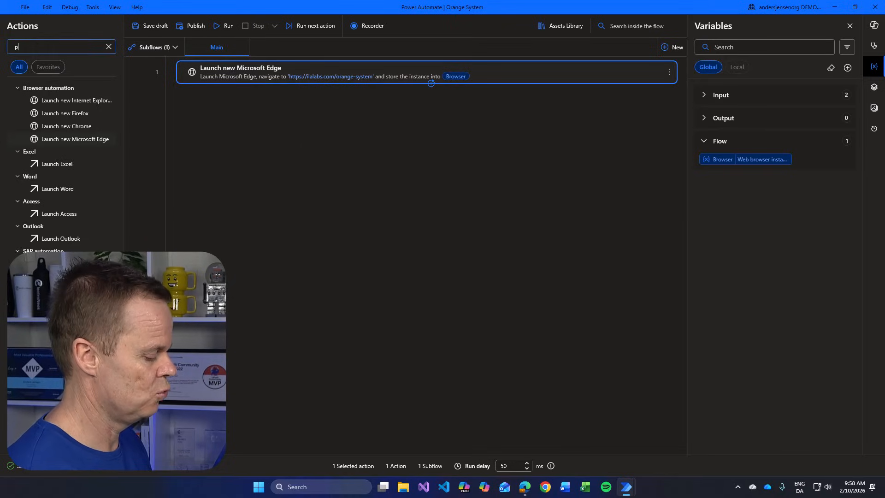
{"action": "type", "text": "opula"}
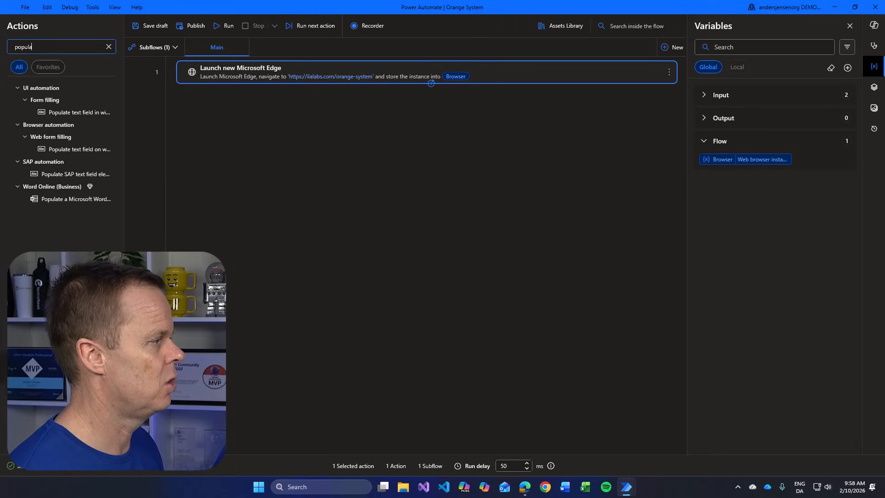
{"action": "left_click_drag", "start_coordinate": [74, 146], "coordinate": [300, 146]}
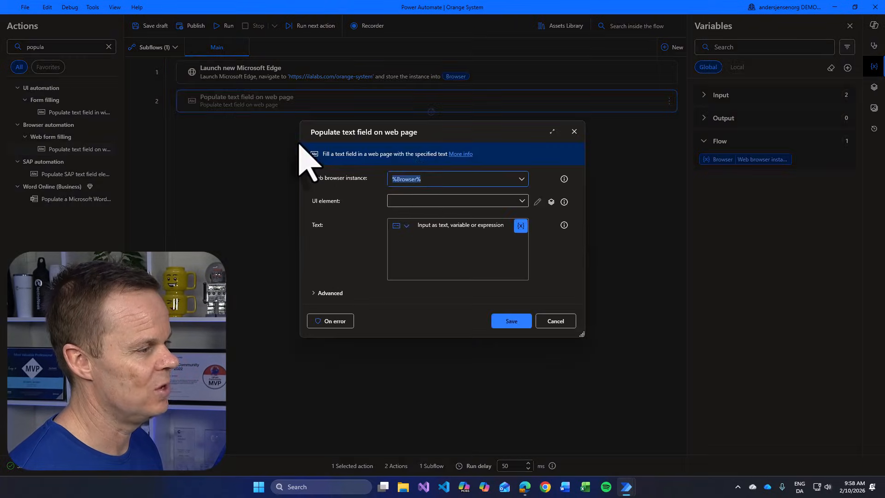
{"action": "left_click", "coordinate": [411, 202]}
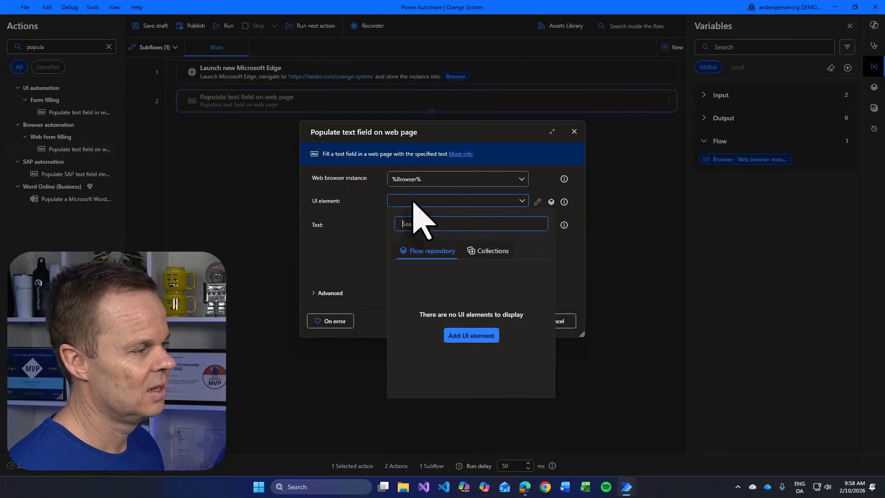
{"action": "left_click", "coordinate": [470, 334]}
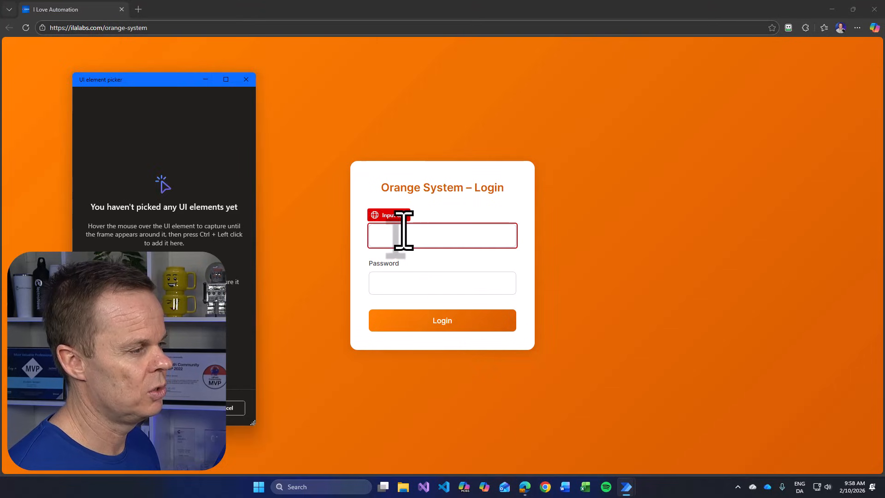
{"action": "left_click", "coordinate": [404, 231], "text": "ctrl"}
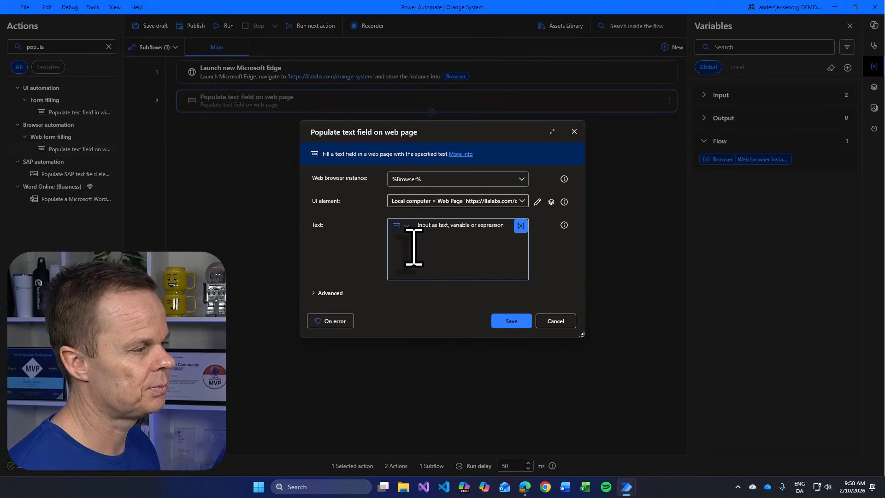
- Set the populate action's text to the Username input variable and save the action
{"action": "left_click", "coordinate": [521, 225]}
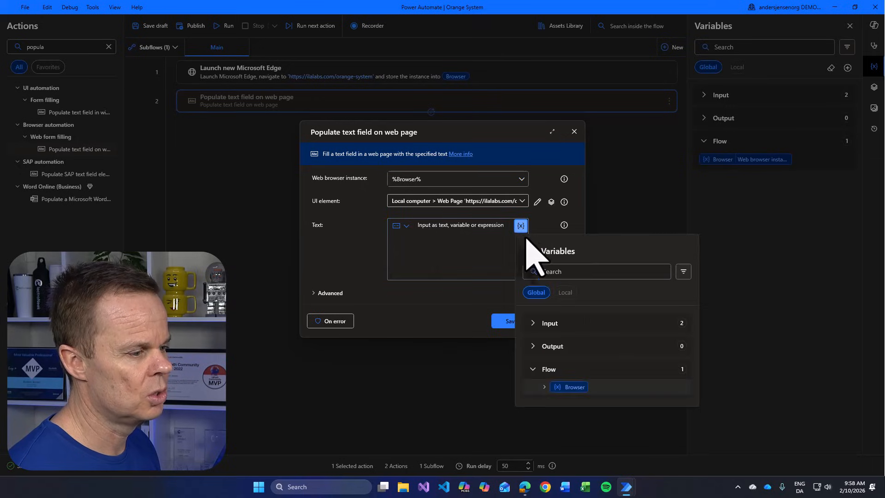
{"action": "left_click", "coordinate": [538, 324]}
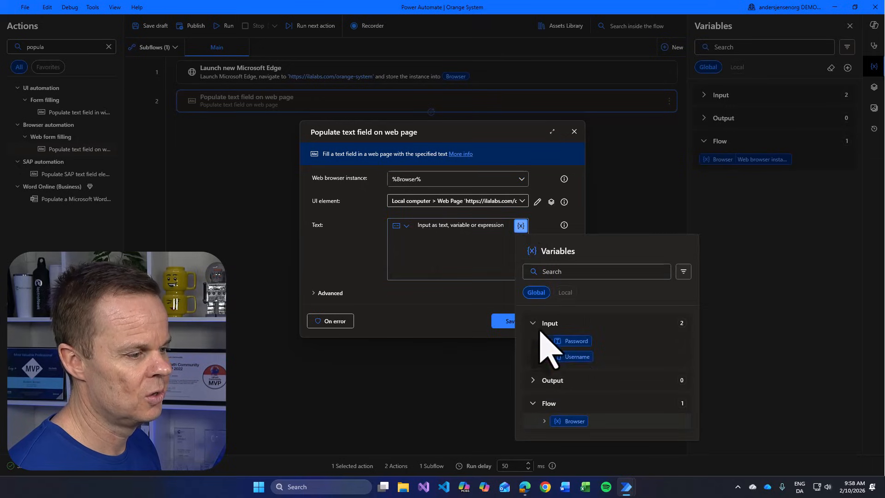
{"action": "left_click", "coordinate": [584, 359]}
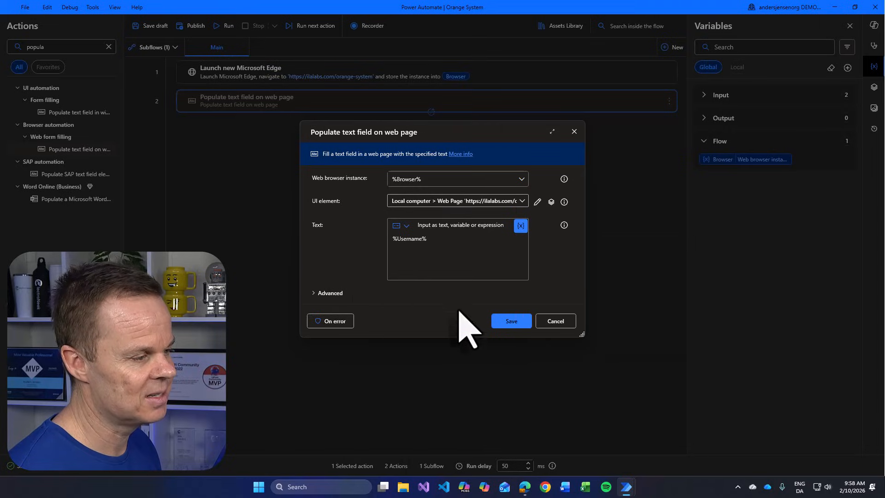
{"action": "left_click", "coordinate": [511, 321]}
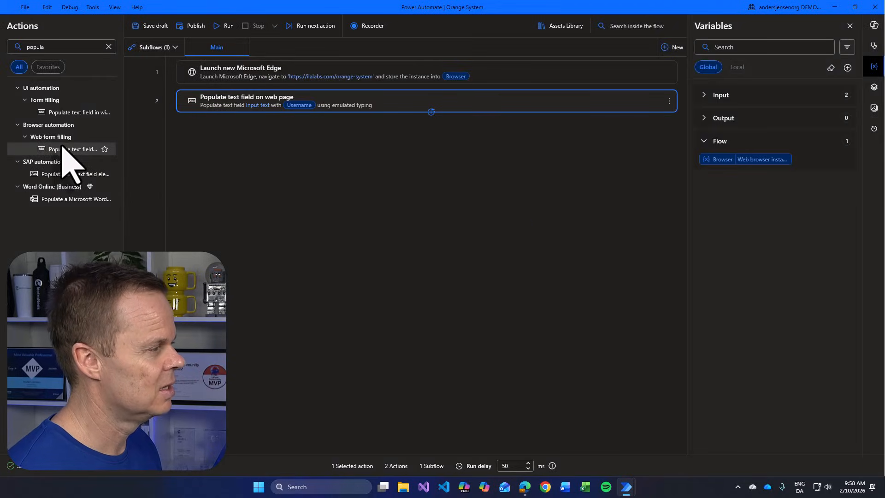
- Add a second Populate text field on web page action and capture the login page's Password field as its UI element
{"action": "left_click_drag", "start_coordinate": [62, 146], "coordinate": [325, 157]}
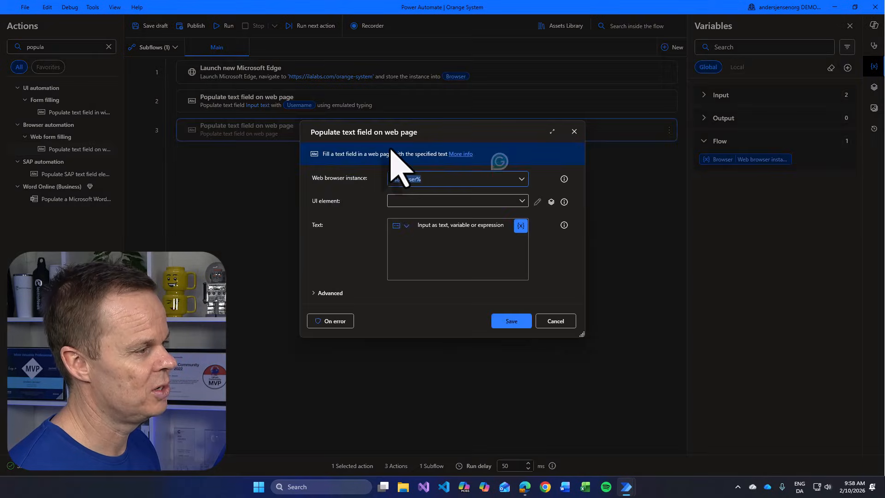
{"action": "left_click", "coordinate": [411, 201]}
{"action": "left_click", "coordinate": [428, 388]}
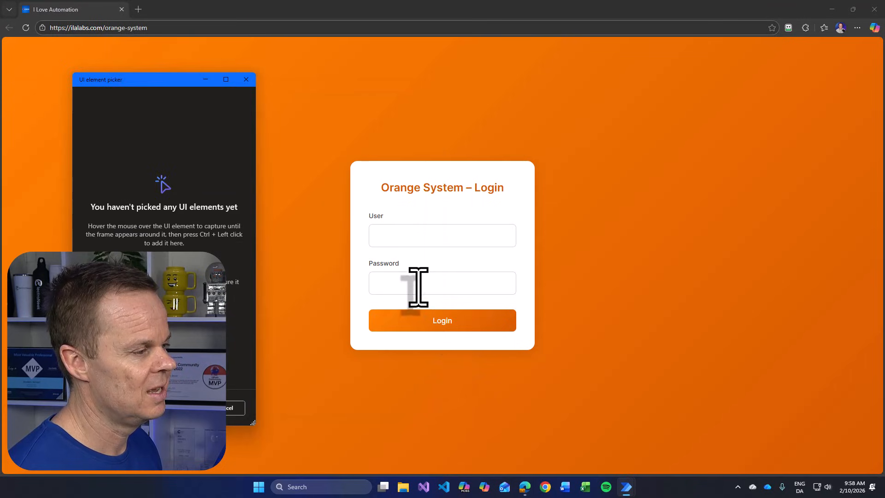
{"action": "left_click", "coordinate": [418, 286], "text": "ctrl"}
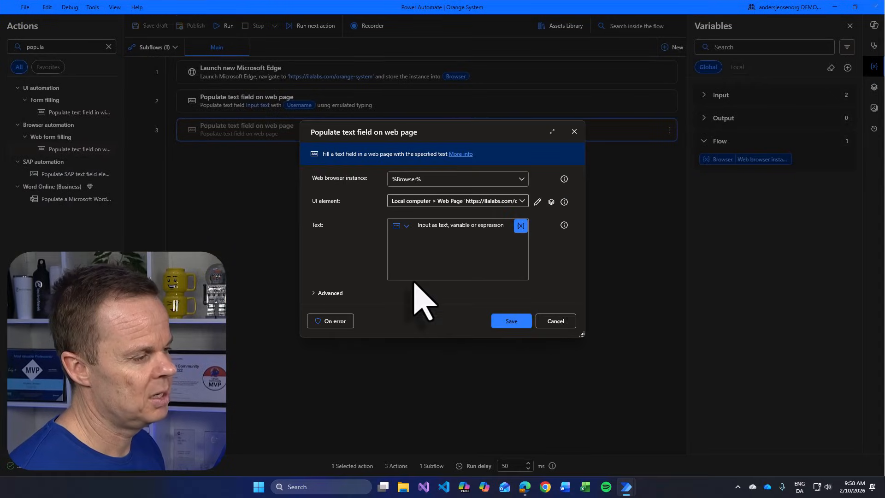
- Set the second populate action's text to the Password input variable and save the action
{"action": "left_click", "coordinate": [521, 226]}
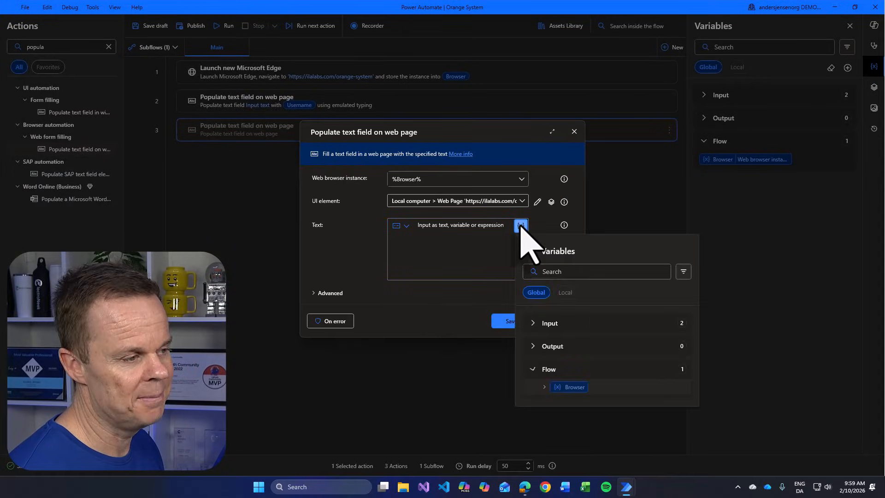
{"action": "left_click", "coordinate": [536, 328]}
{"action": "left_click", "coordinate": [575, 342]}
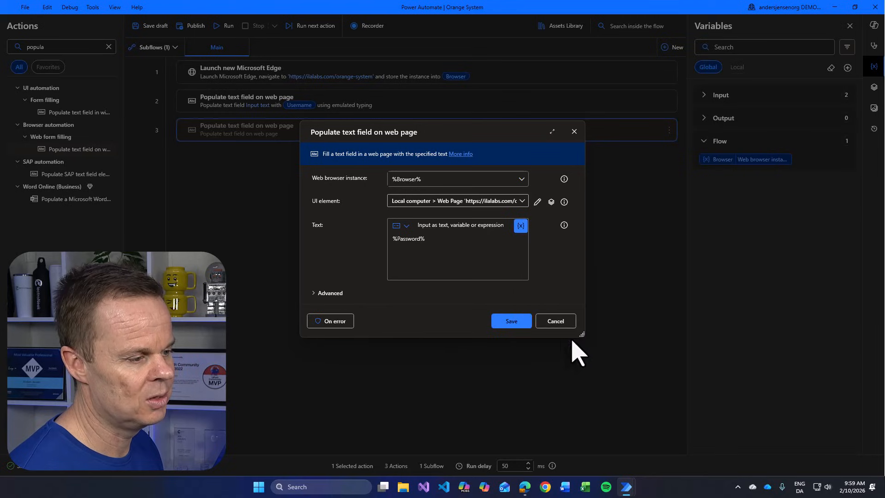
{"action": "left_click", "coordinate": [510, 321]}
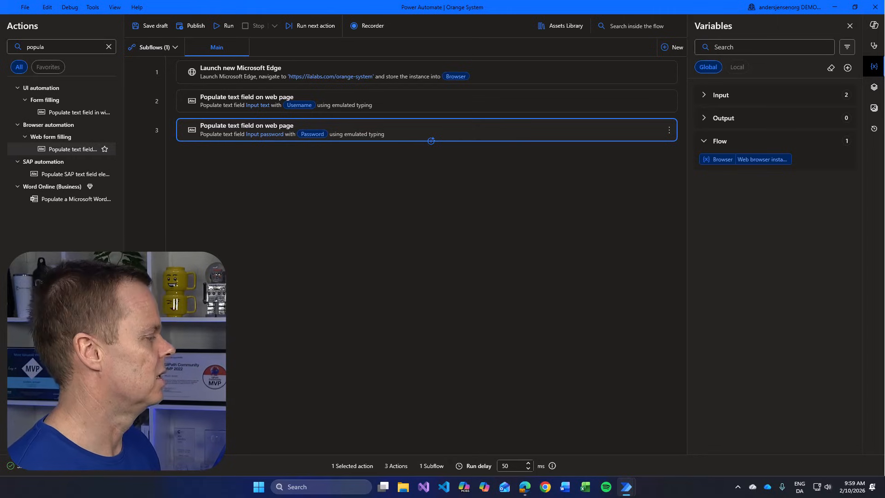
- Add a Click link on web page action after the populate actions, capture the page's Login button as its UI element, and save it
{"action": "left_click", "coordinate": [76, 48]}
{"action": "double_click", "coordinate": [76, 47]}
{"action": "type", "text": "c"}
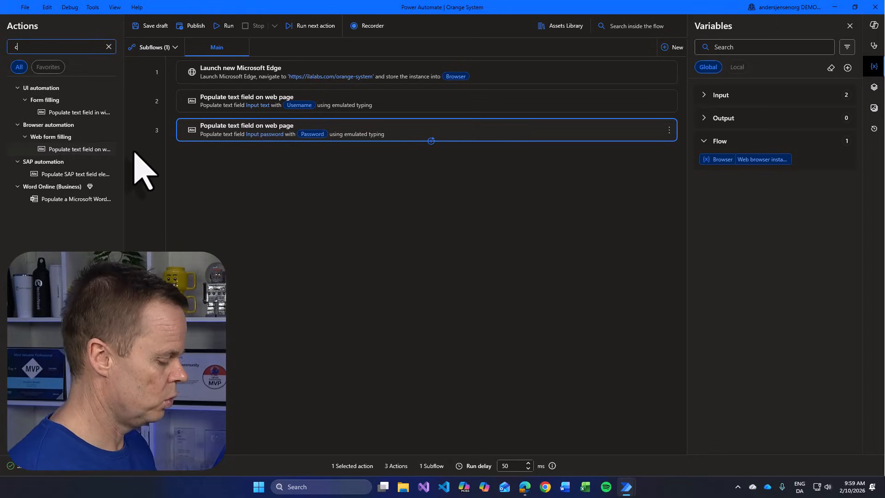
{"action": "type", "text": "lick"}
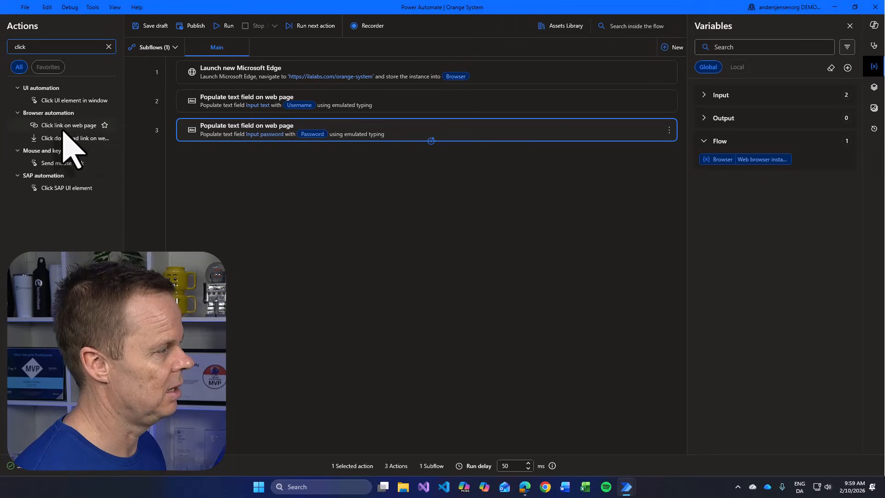
{"action": "left_click_drag", "start_coordinate": [58, 128], "coordinate": [213, 172]}
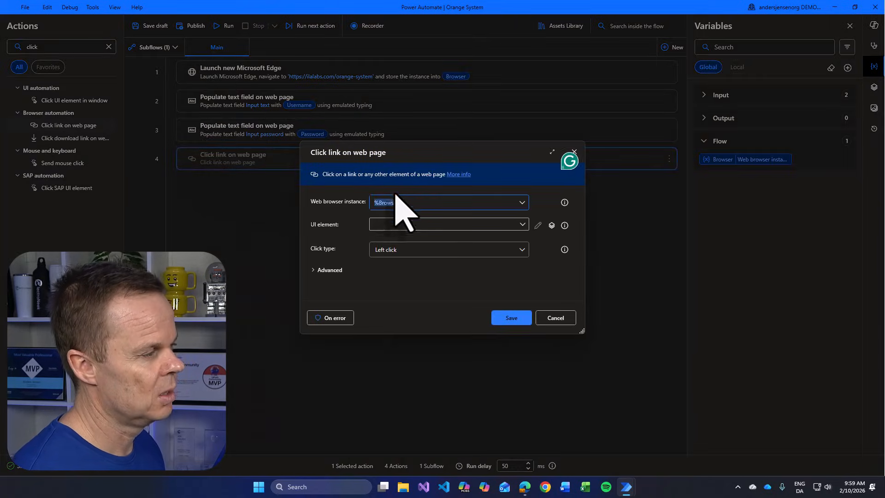
{"action": "left_click", "coordinate": [400, 226]}
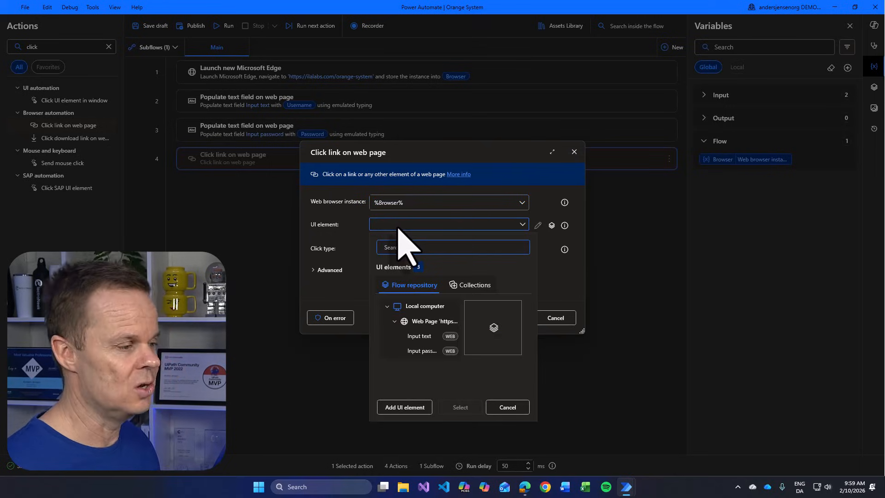
{"action": "left_click", "coordinate": [404, 407]}
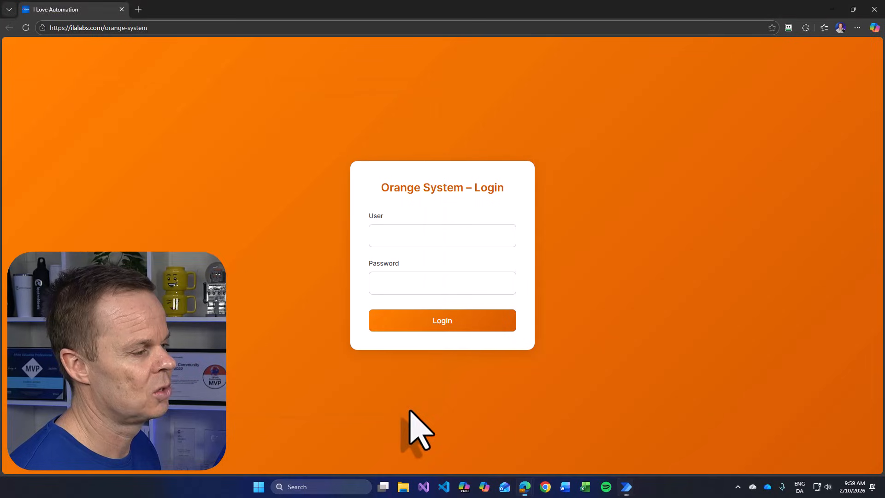
{"action": "left_click", "coordinate": [458, 322], "text": "ctrl"}
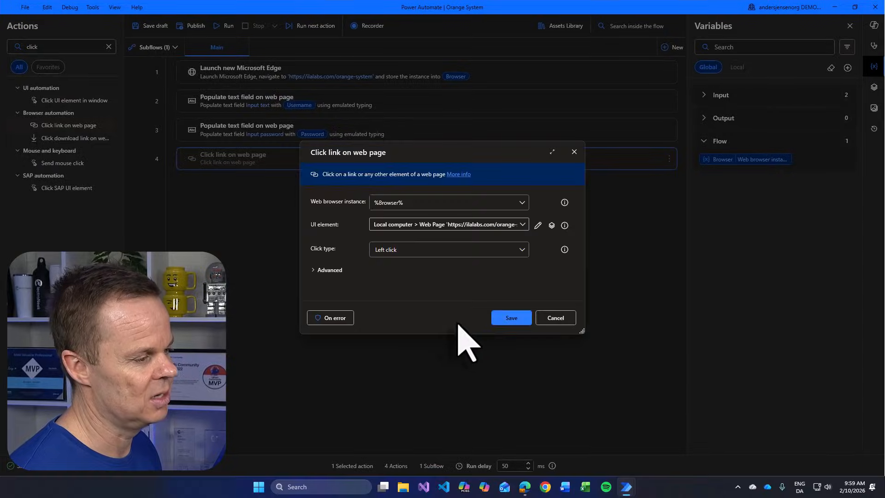
{"action": "left_click", "coordinate": [512, 318]}
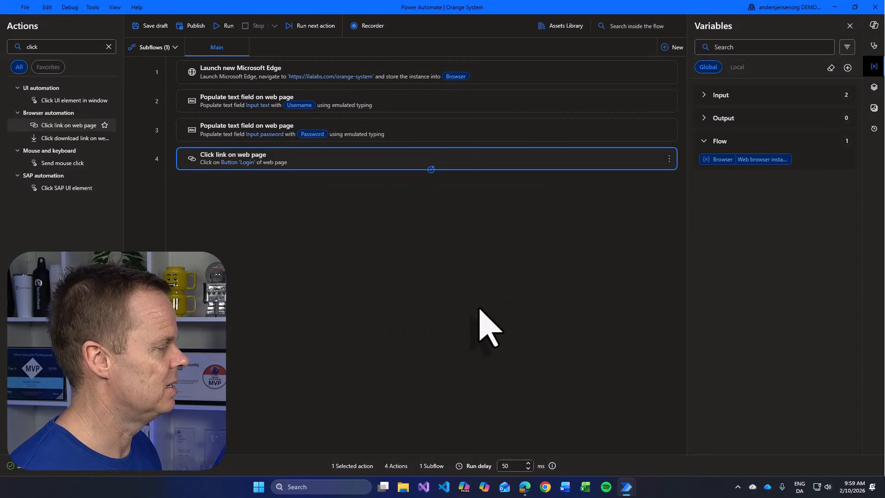
- Run the desktop flow to test the login, and log out of the Orange System page
{"action": "left_click", "coordinate": [224, 27]}
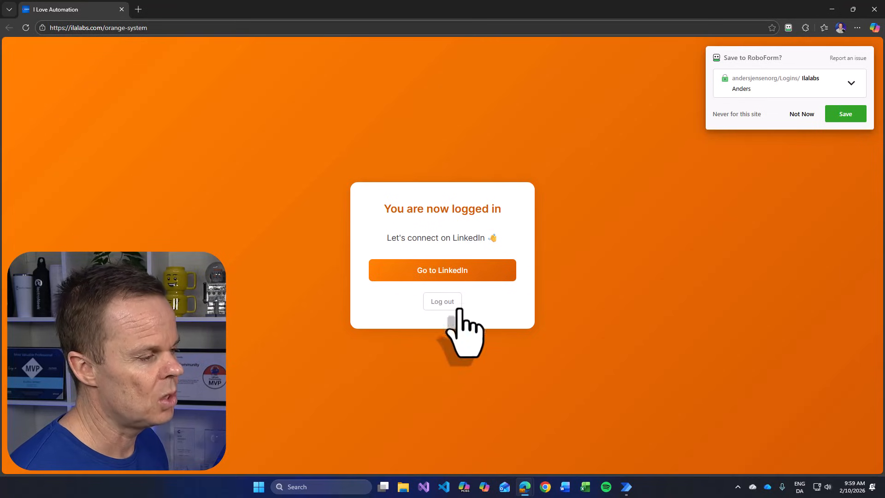
{"action": "left_click", "coordinate": [446, 302]}
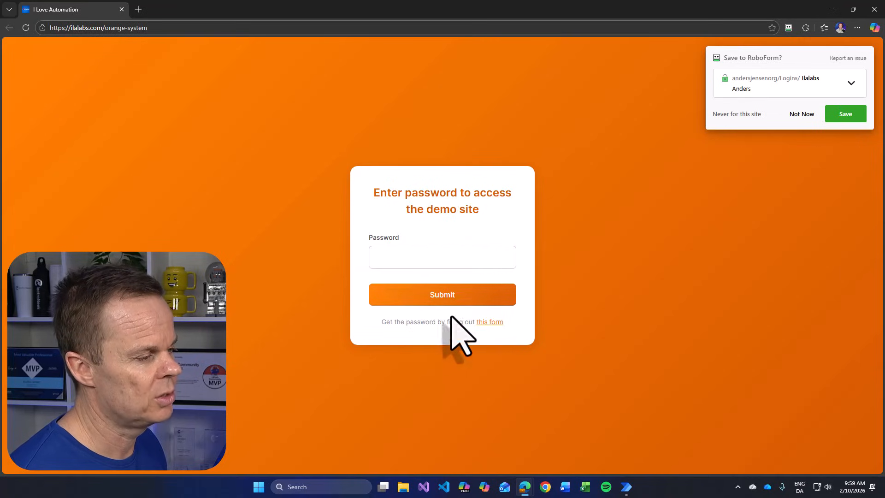
- Enter the access password for the demo site, submit it, and close the browser window
{"action": "left_click", "coordinate": [415, 257]}
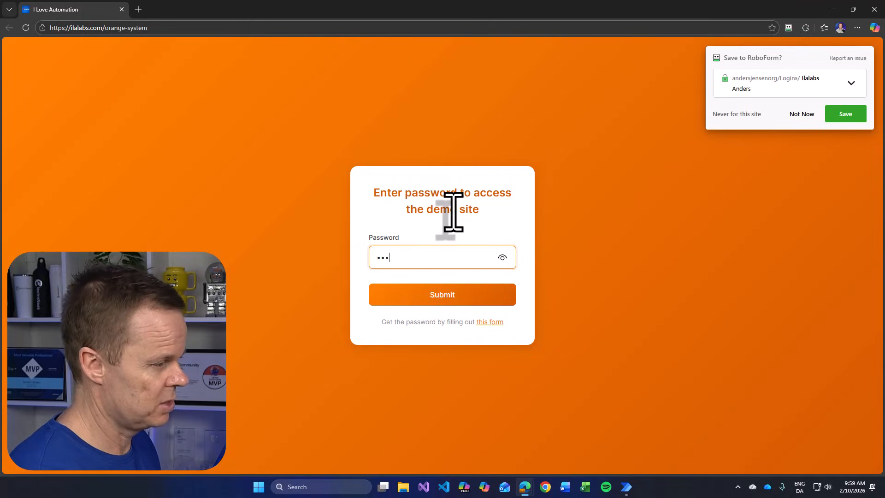
{"action": "type", "text": "•••••••••••••••"}
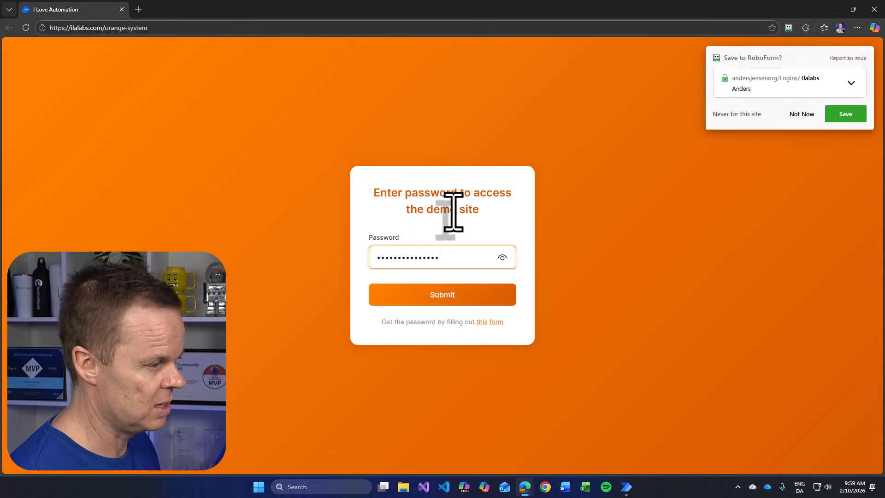
{"action": "type", "text": "•"}
{"action": "key", "text": "Return"}
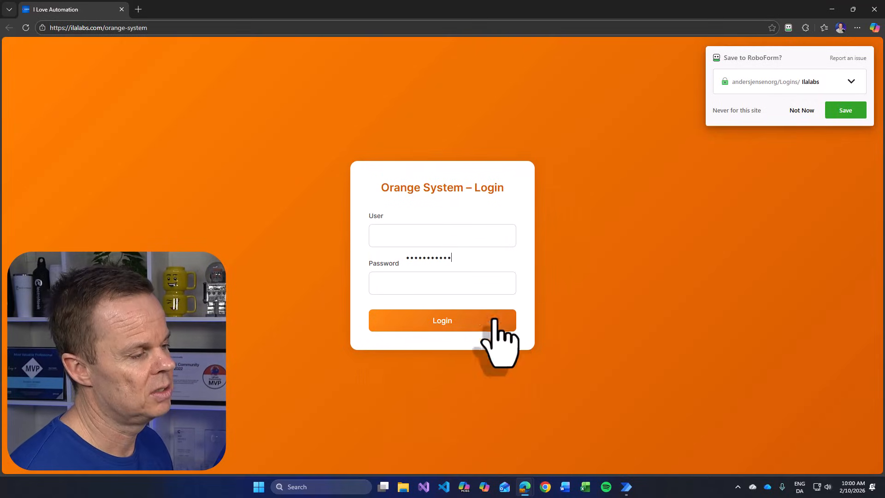
{"action": "left_click", "coordinate": [874, 7]}
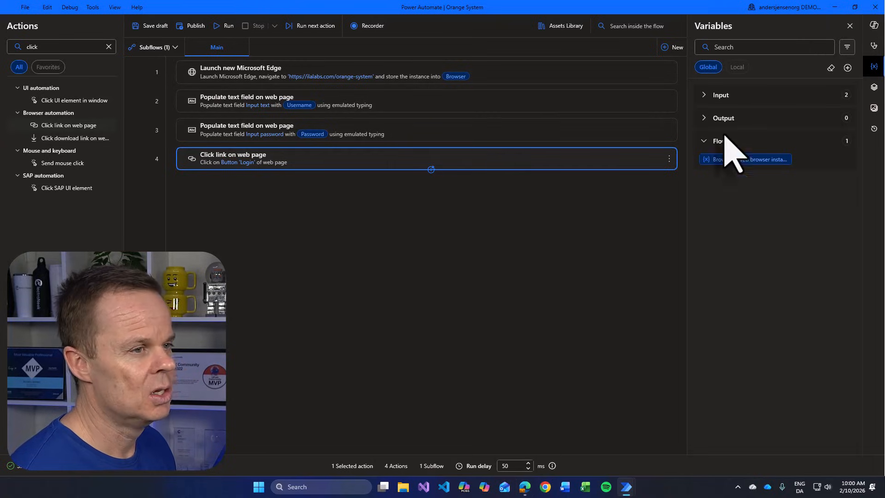
- Remove the default value from the Password input variable and save the variable
{"action": "left_click", "coordinate": [707, 96]}
{"action": "double_click", "coordinate": [747, 115]}
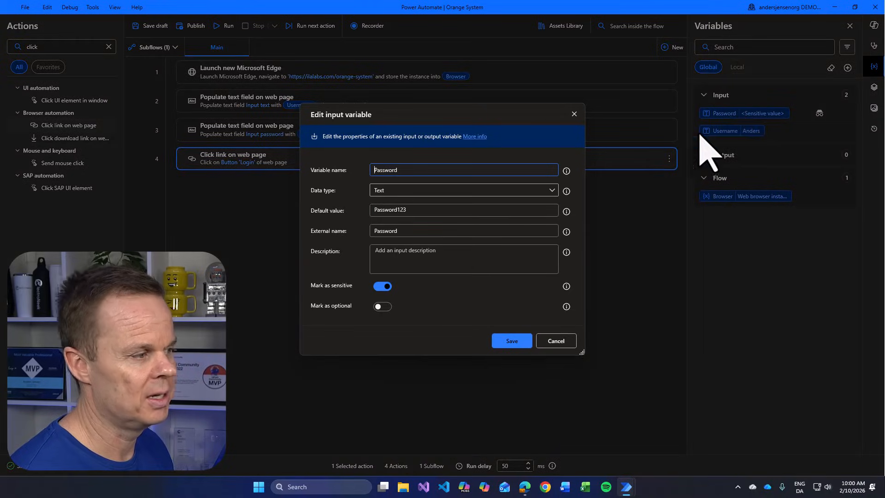
{"action": "double_click", "coordinate": [401, 211]}
{"action": "key", "text": "BackSpace"}
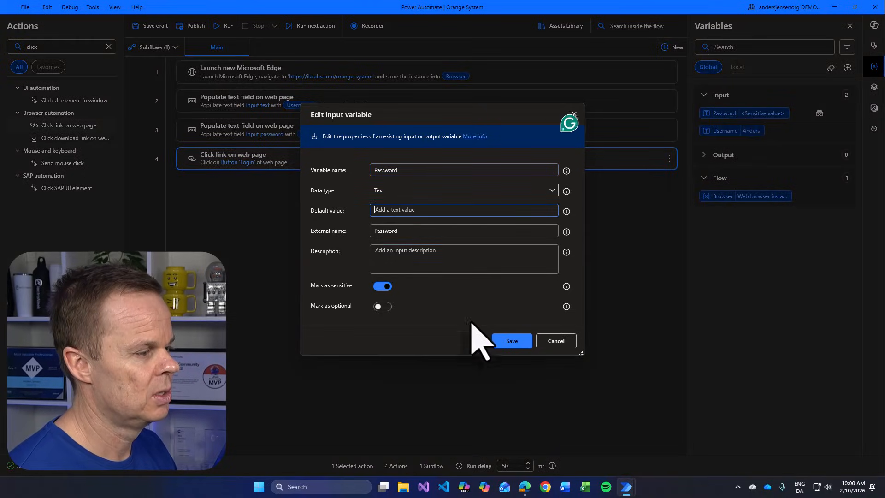
{"action": "left_click", "coordinate": [514, 344]}
- Remove the default value from the Username input variable, save it, and publish the desktop flow
{"action": "double_click", "coordinate": [747, 131]}
{"action": "double_click", "coordinate": [411, 210]}
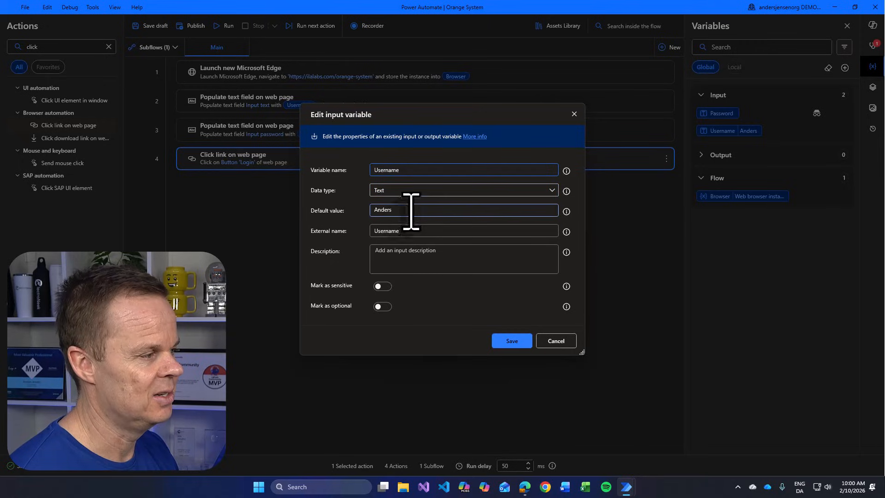
{"action": "key", "text": "BackSpace"}
{"action": "left_click", "coordinate": [511, 342]}
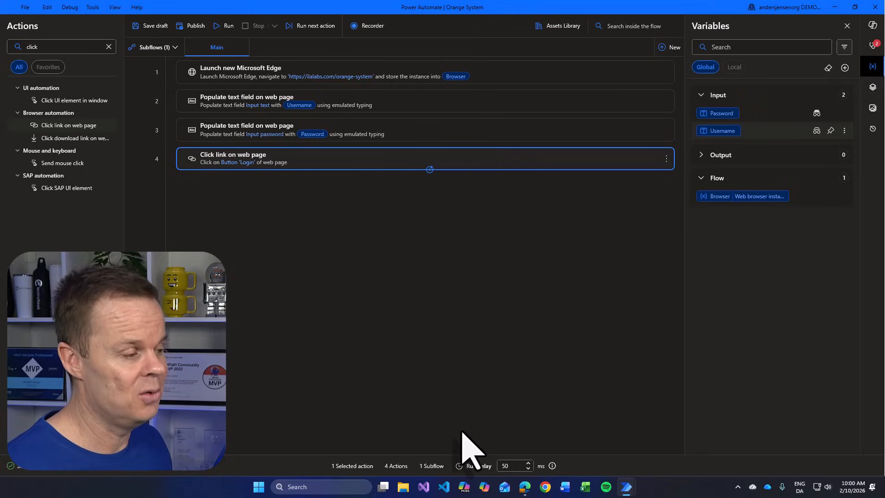
{"action": "left_click", "coordinate": [191, 26]}
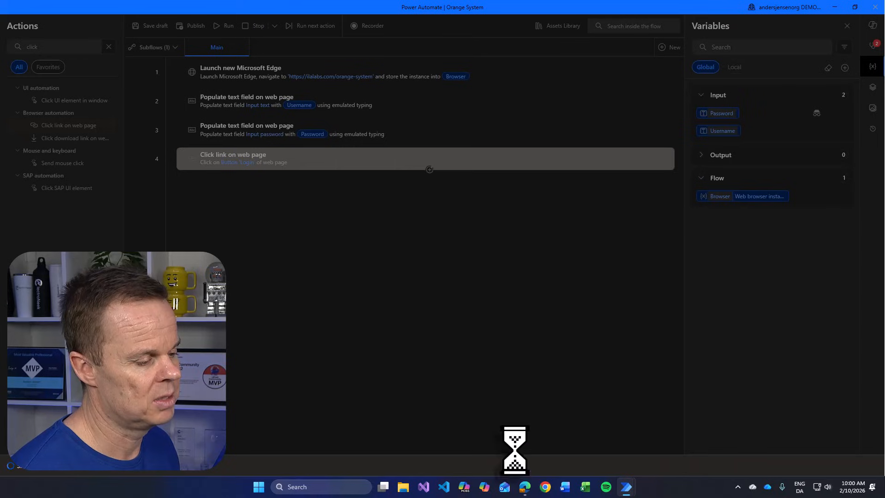
- Switch to the Edge window holding the Power Automate portal, maximize it, and show the Power Automate home page
{"action": "mouse_move", "coordinate": [525, 484]}
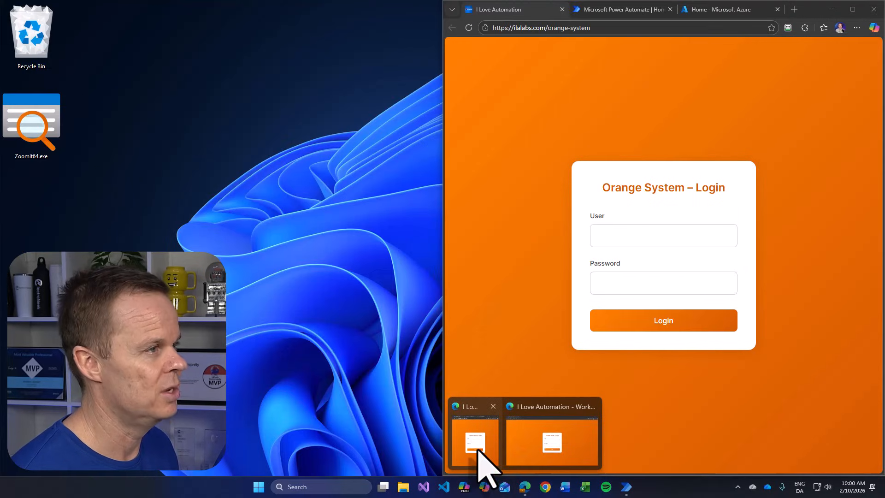
{"action": "left_click", "coordinate": [478, 449]}
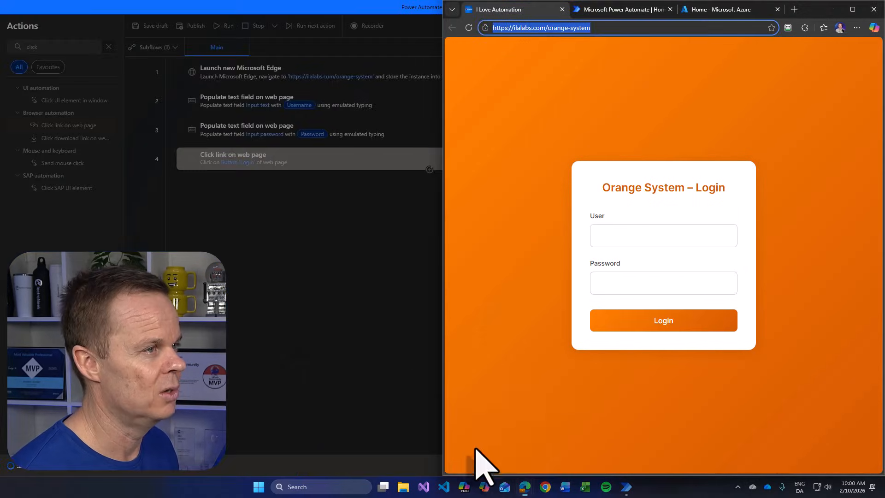
{"action": "left_click", "coordinate": [852, 9]}
{"action": "left_click", "coordinate": [115, 24]}
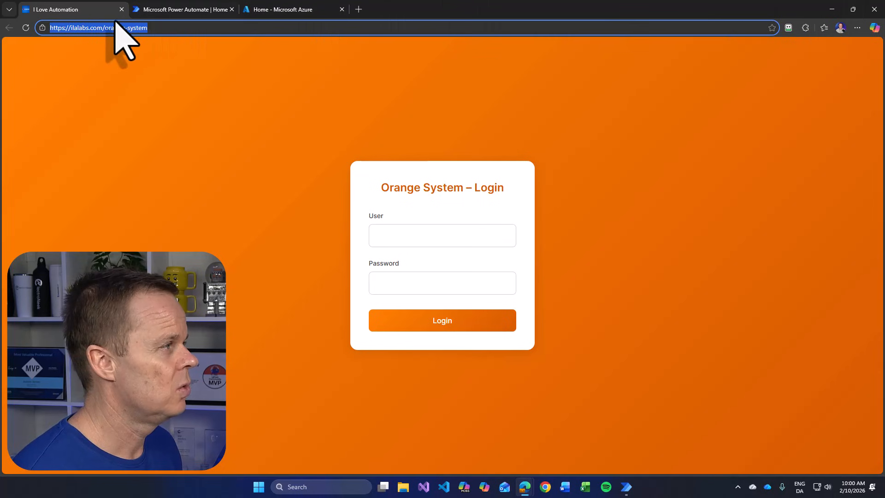
{"action": "left_click", "coordinate": [163, 10]}
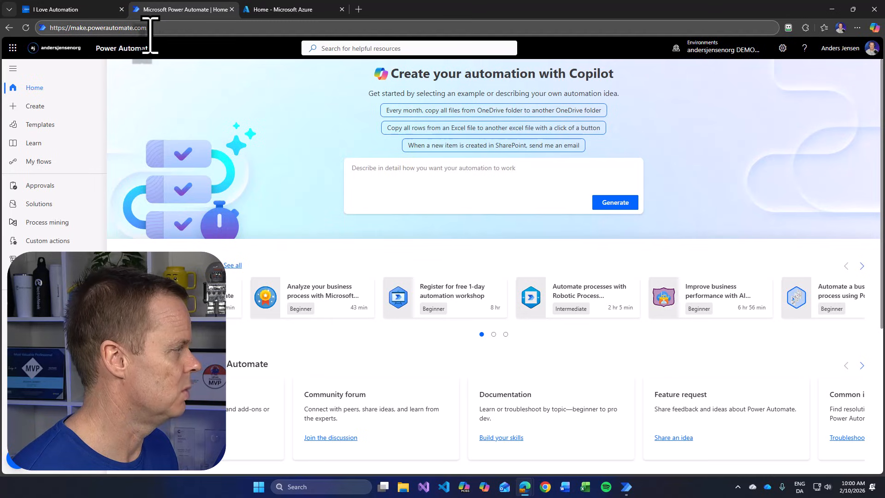
- Create an instant cloud flow named Orange System Orchestrate with the Manually trigger a flow trigger
{"action": "left_click", "coordinate": [34, 107]}
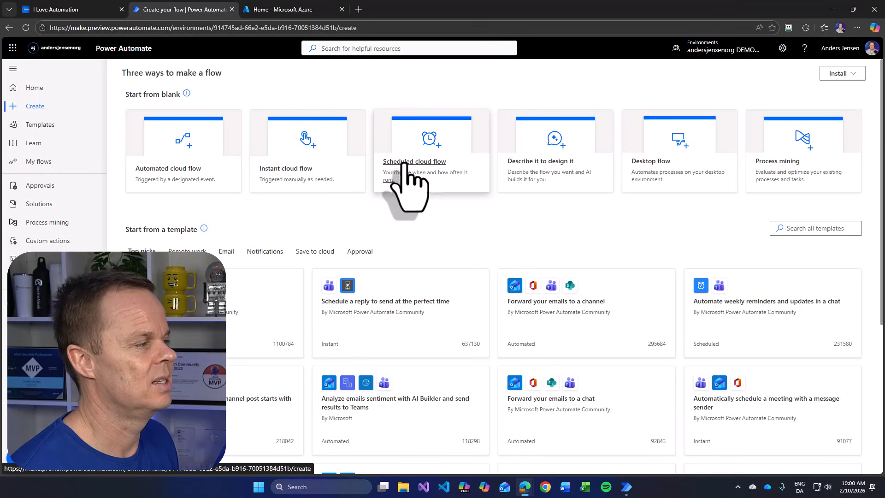
{"action": "left_click", "coordinate": [271, 179]}
{"action": "left_click", "coordinate": [470, 171]}
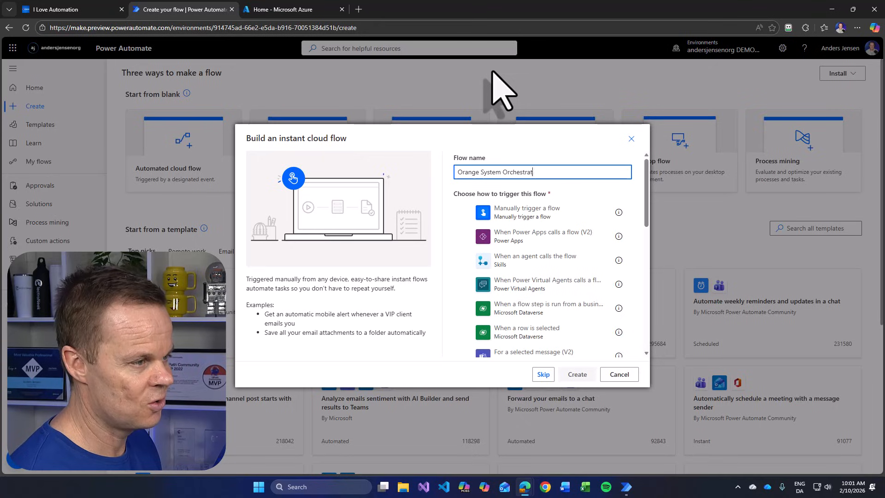
{"action": "left_click", "coordinate": [535, 209]}
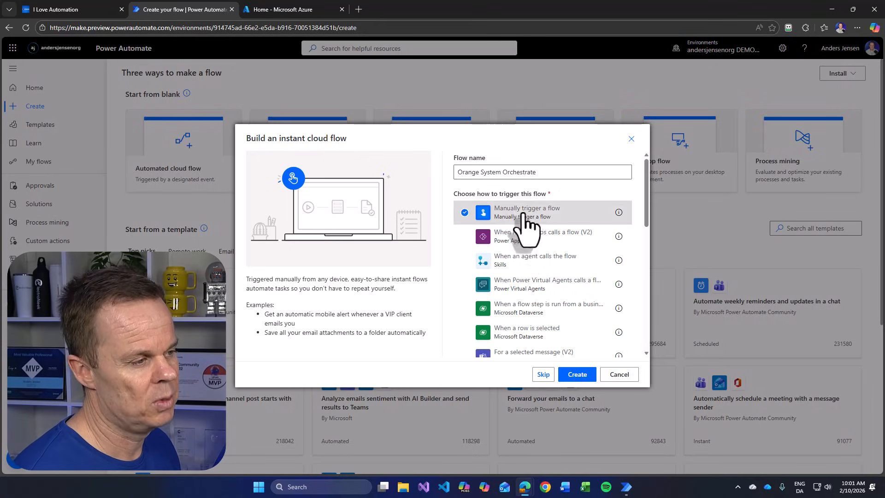
{"action": "left_click", "coordinate": [577, 374]}
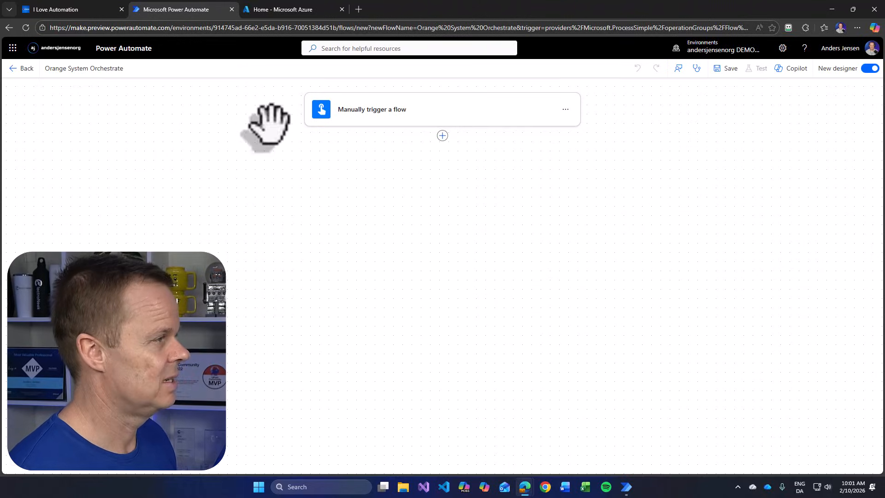
- Switch to the Azure portal, search for key vaults, and open the Key vaults service
{"action": "left_click", "coordinate": [279, 9]}
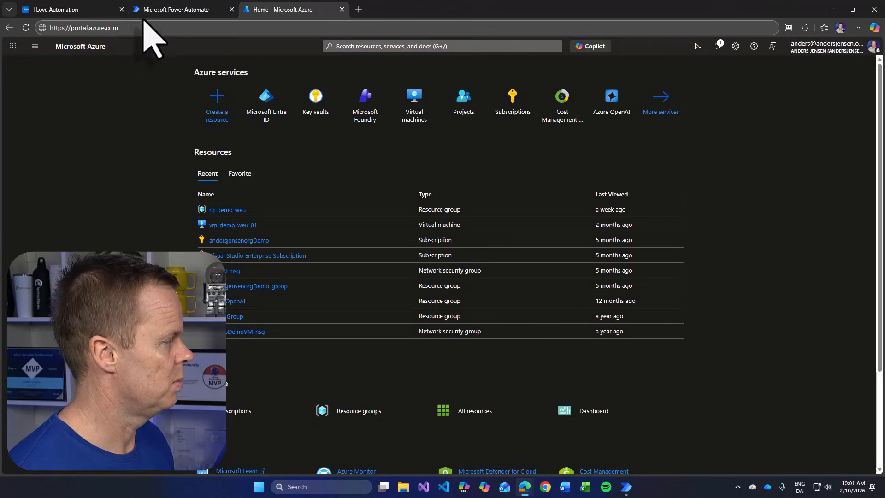
{"action": "left_click", "coordinate": [350, 46]}
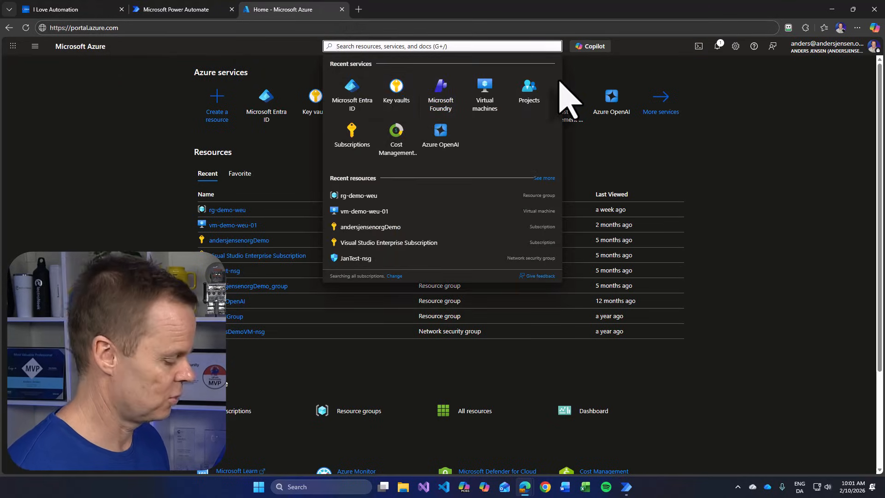
{"action": "type", "text": "key vaul"}
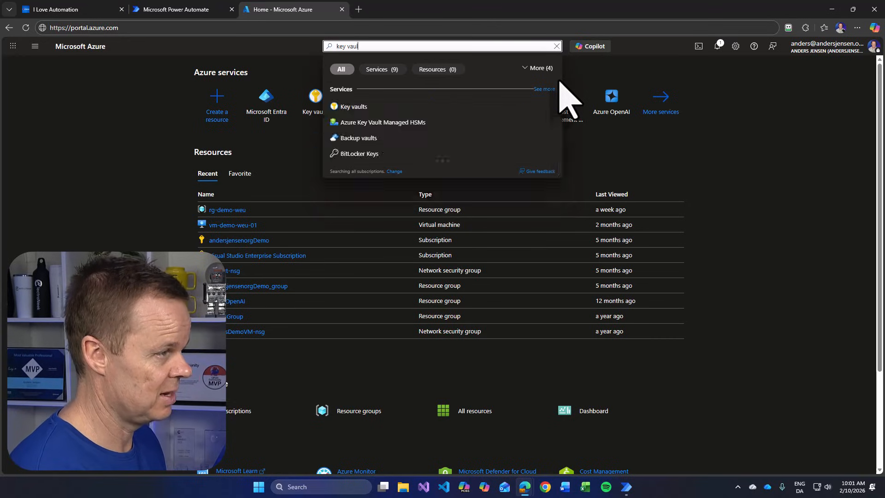
{"action": "type", "text": "ts"}
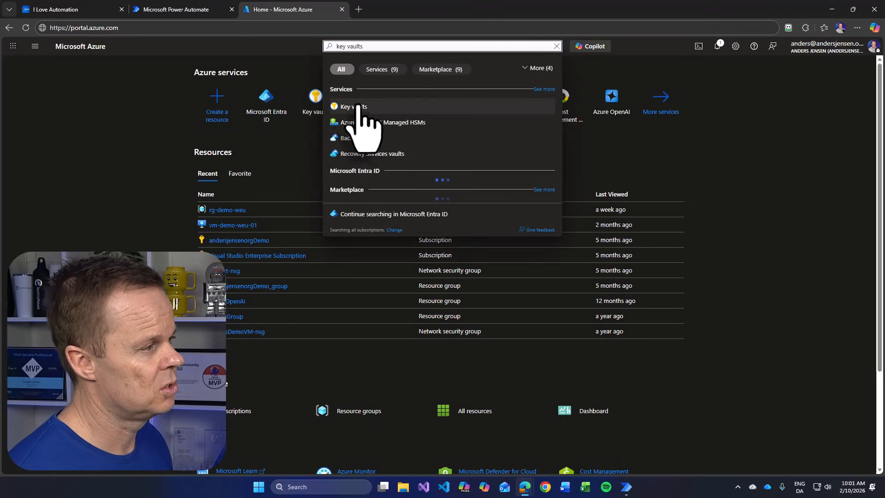
{"action": "left_click", "coordinate": [364, 108]}
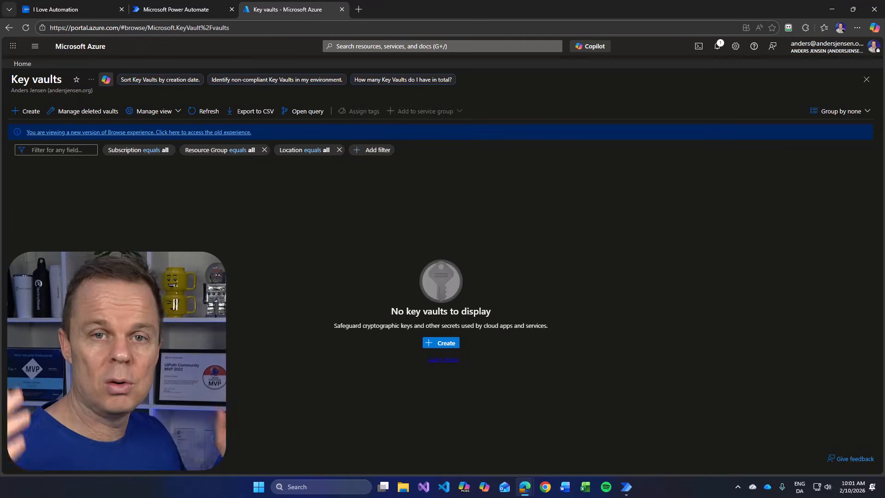
- Start a new key vault named AJPowerAutomate in the rg-demo-weu resource group, with North Europe as its region
{"action": "left_click", "coordinate": [32, 111]}
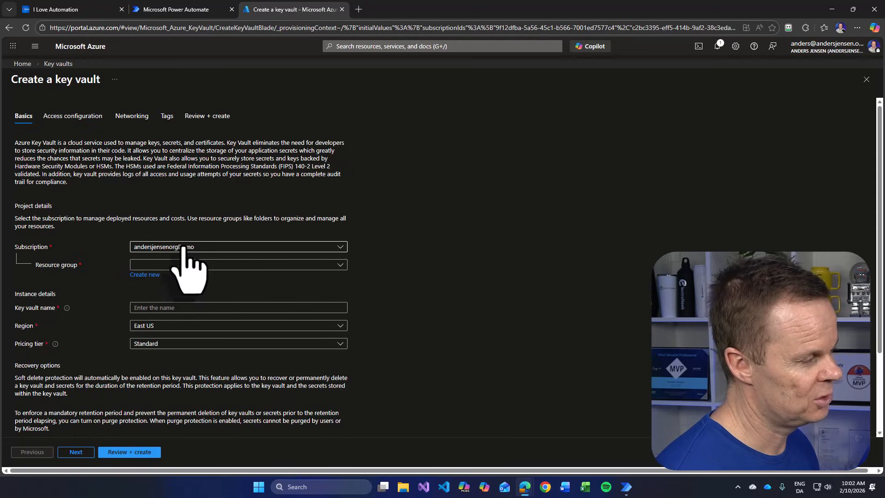
{"action": "left_click", "coordinate": [154, 266]}
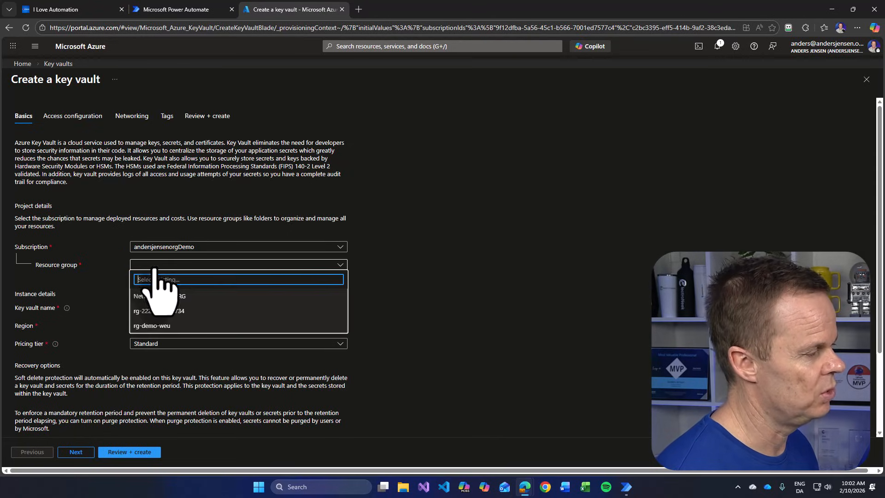
{"action": "left_click", "coordinate": [155, 325]}
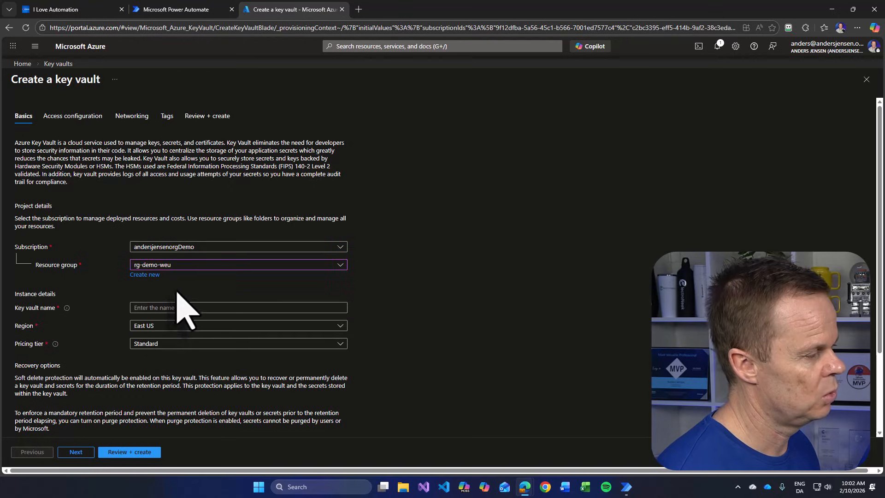
{"action": "left_click", "coordinate": [148, 307]}
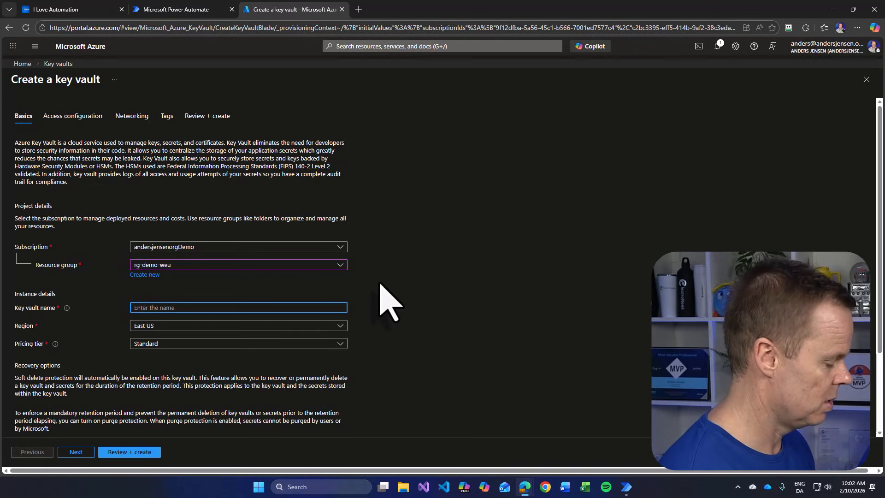
{"action": "type", "text": "AJPow"}
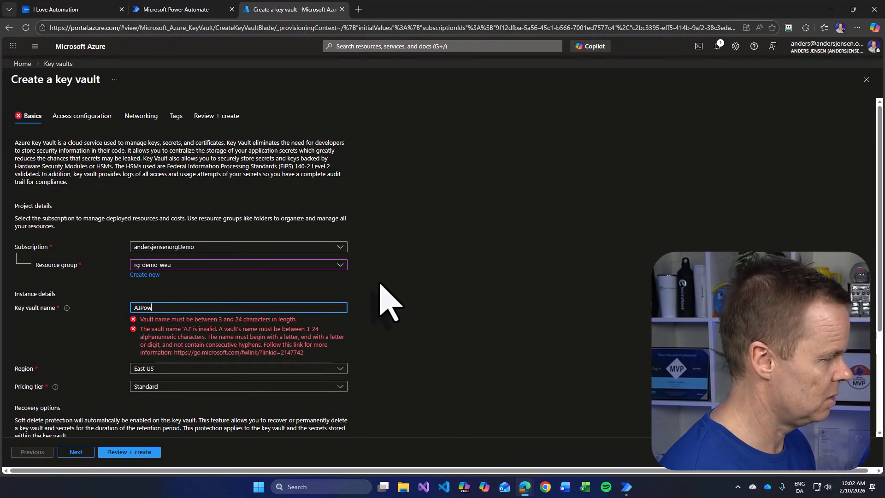
{"action": "type", "text": "erAutomate"}
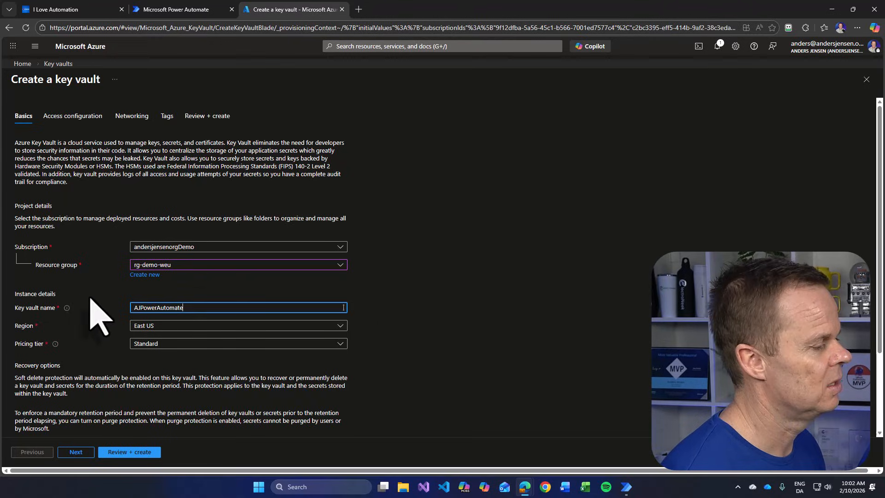
{"action": "left_click", "coordinate": [155, 327]}
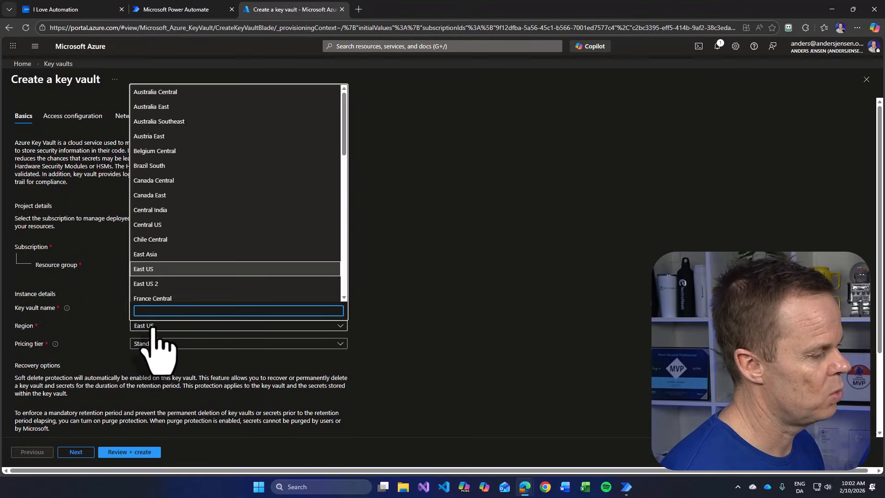
{"action": "scroll", "coordinate": [189, 202], "scroll_direction": "down", "scroll_amount": 6}
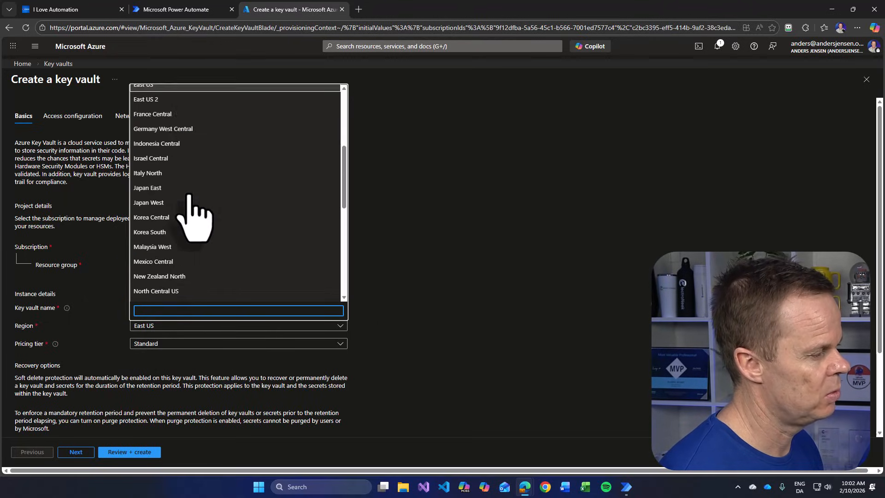
{"action": "left_click", "coordinate": [167, 214]}
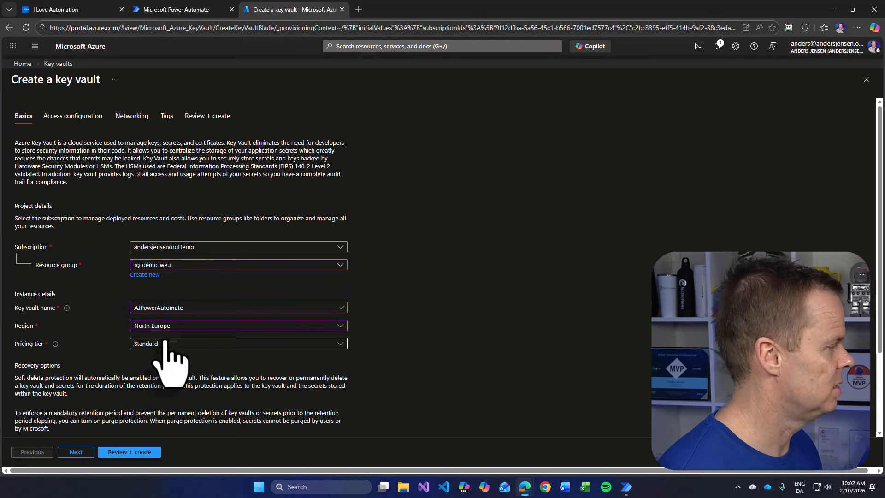
- Create the key vault with the default access configuration and networking settings, and go to the deployed resource
{"action": "left_click", "coordinate": [74, 451]}
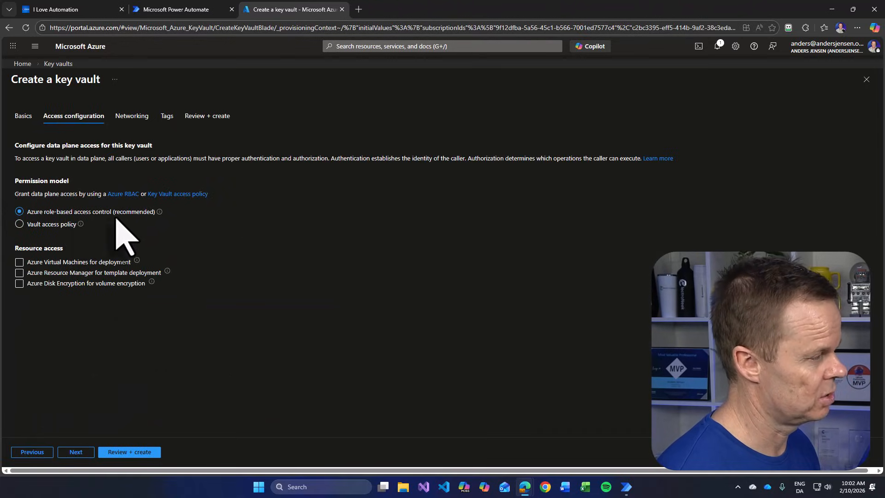
{"action": "left_click", "coordinate": [77, 455]}
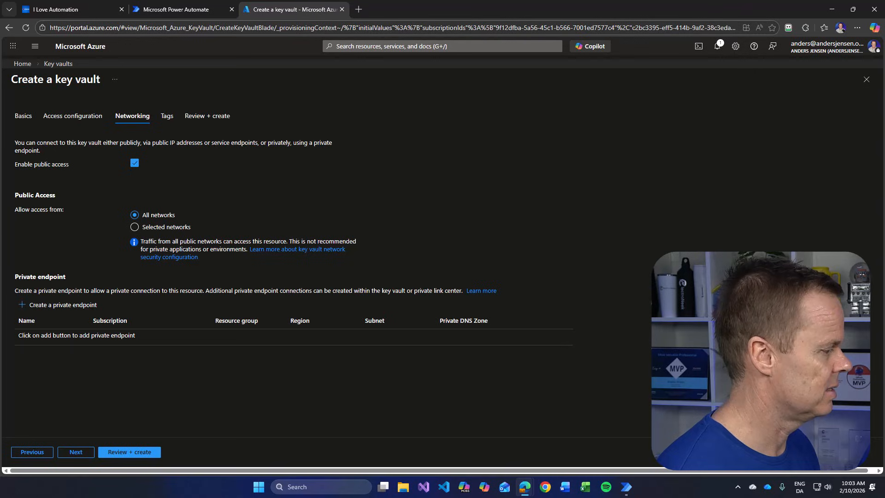
{"action": "left_click", "coordinate": [129, 453]}
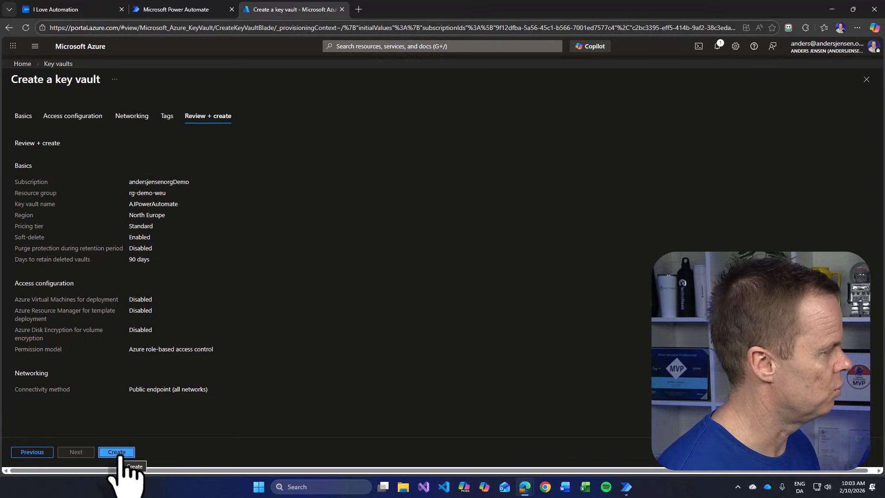
{"action": "left_click", "coordinate": [118, 454]}
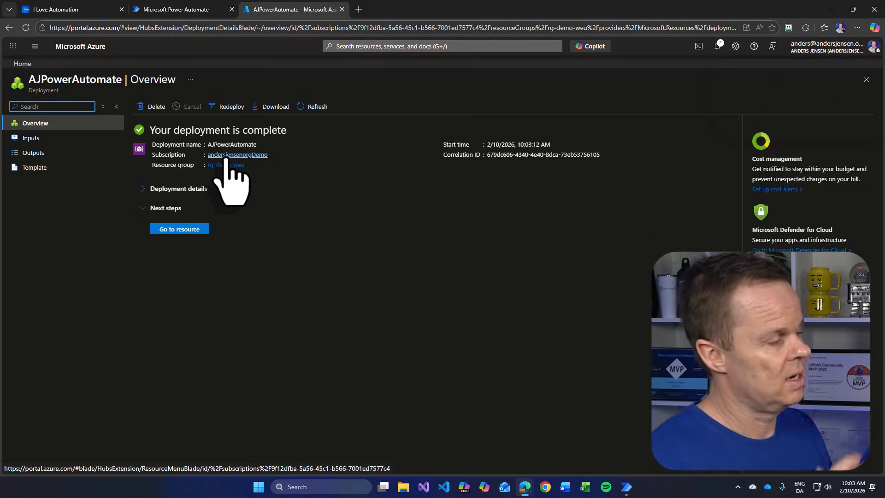
{"action": "left_click", "coordinate": [184, 229]}
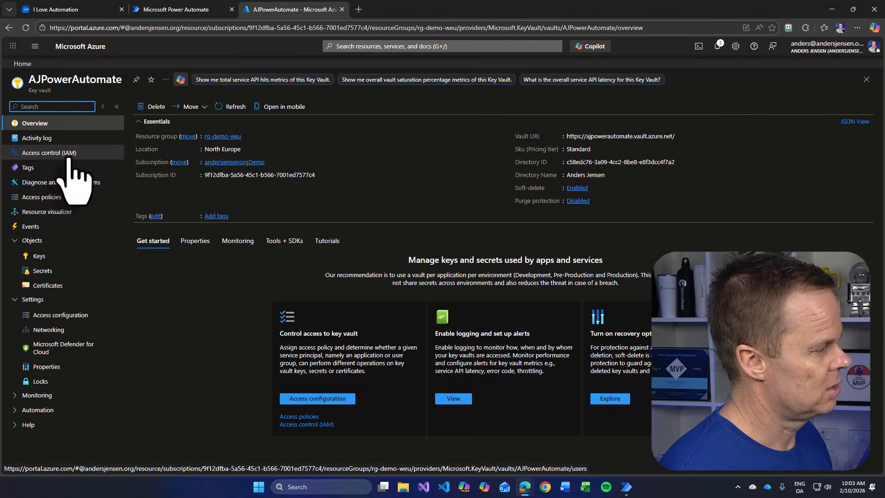
- Start a role assignment in the key vault's access control and choose the Key Vault Secrets Officer role
{"action": "left_click", "coordinate": [63, 157]}
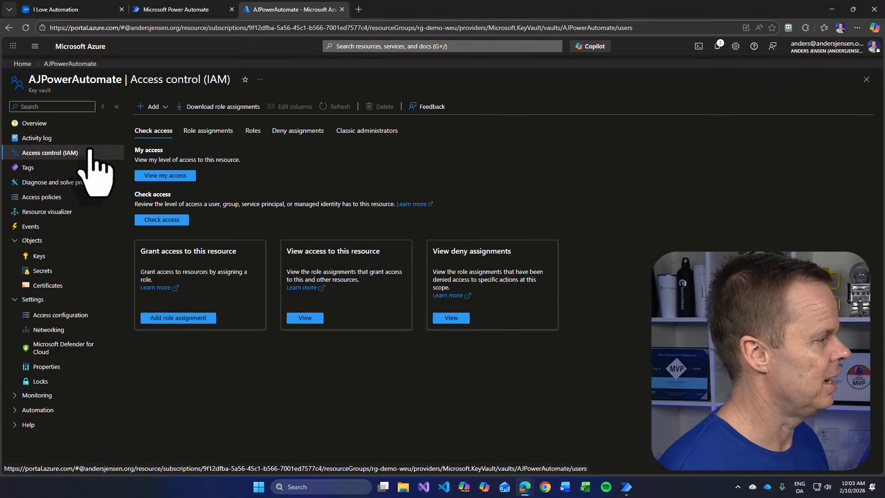
{"action": "left_click", "coordinate": [160, 108]}
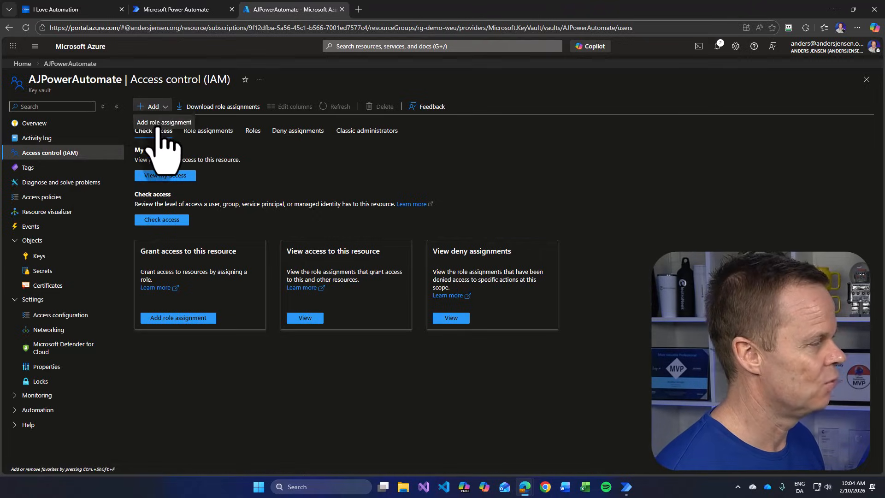
{"action": "left_click", "coordinate": [154, 122]}
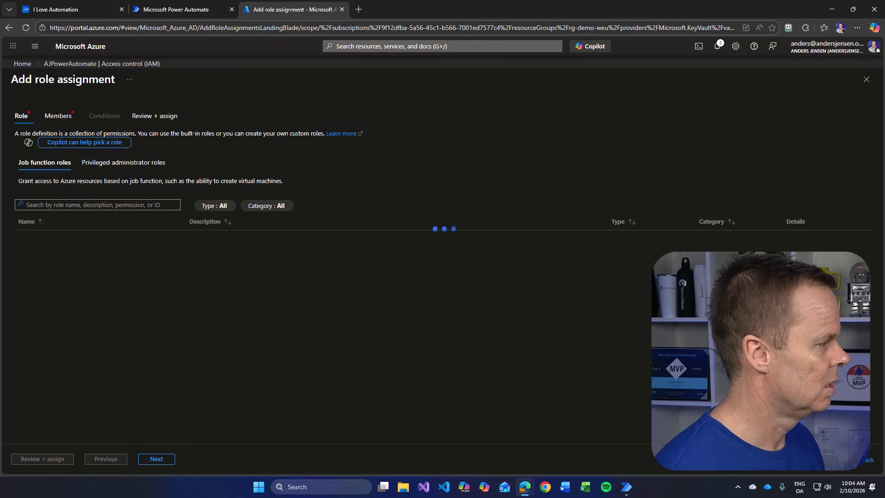
{"action": "left_click", "coordinate": [52, 205]}
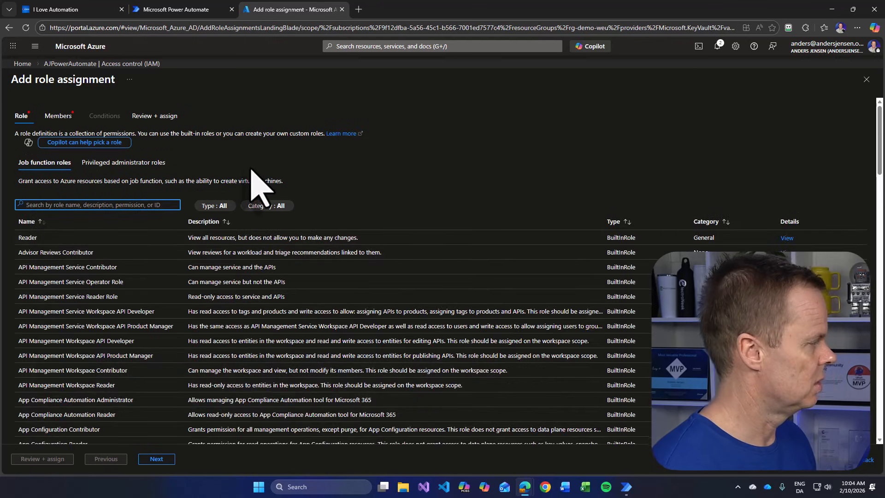
{"action": "type", "text": "key vault"}
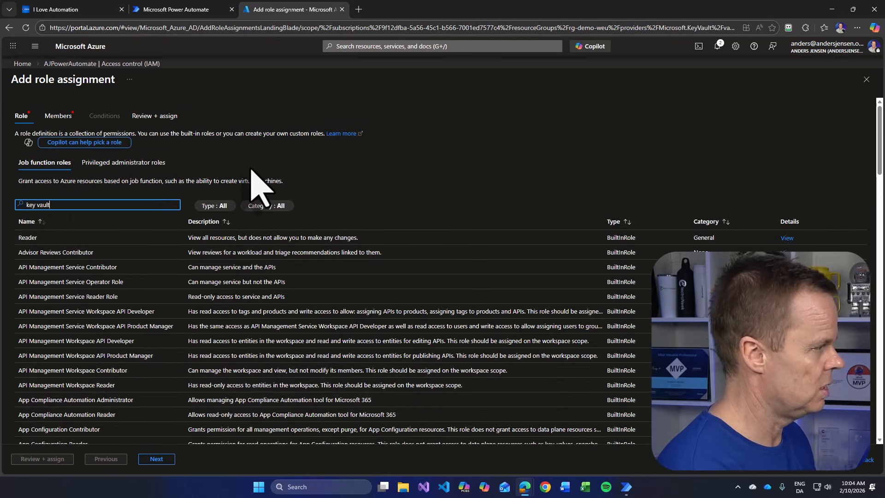
{"action": "type", "text": " secrets officer"}
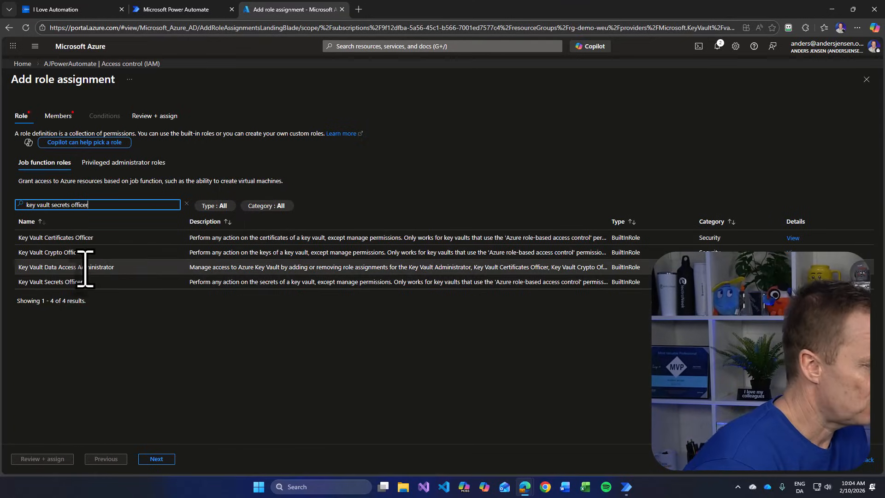
{"action": "left_click", "coordinate": [62, 283]}
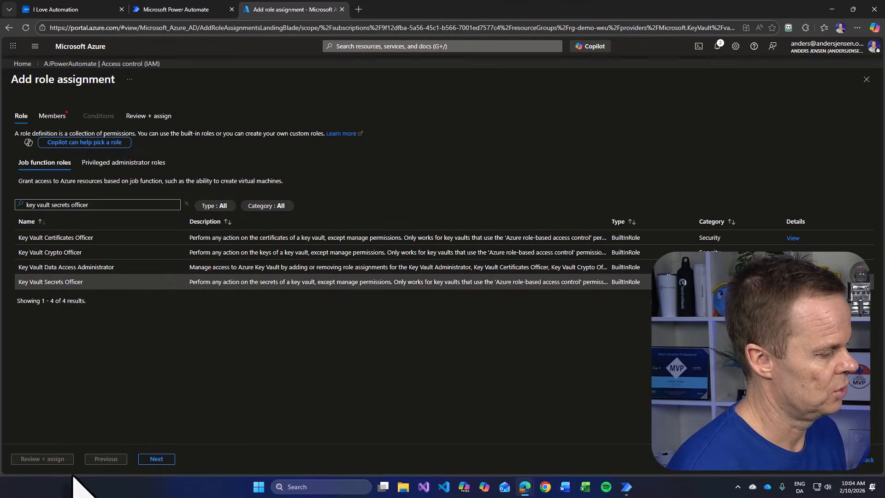
- Add your own user account as the member of the role assignment, and review and assign it
{"action": "left_click", "coordinate": [151, 458]}
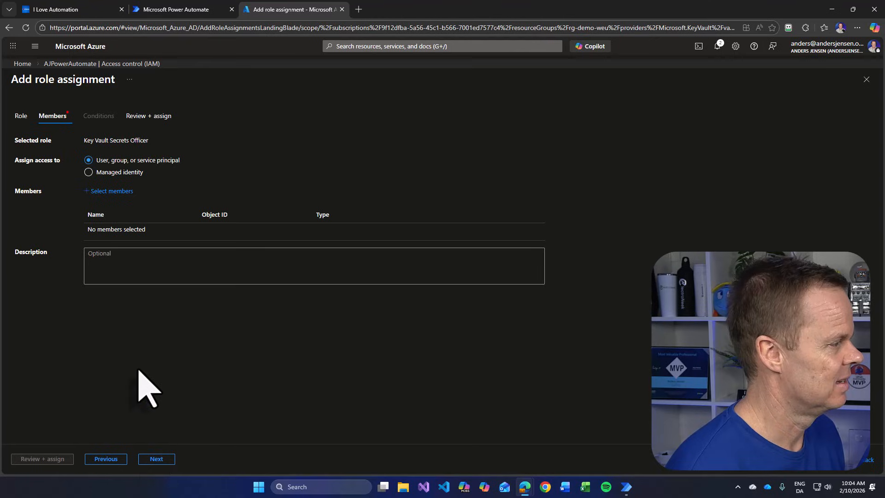
{"action": "left_click", "coordinate": [106, 192]}
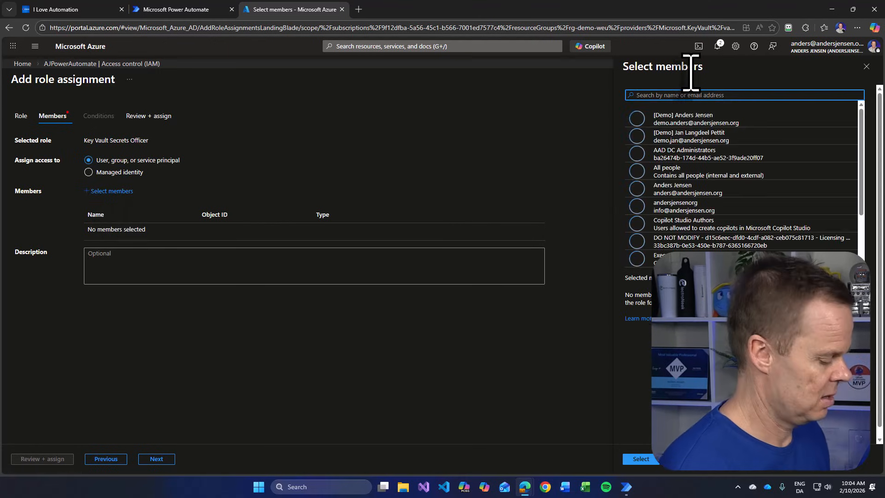
{"action": "type", "text": "Anders Jensen"}
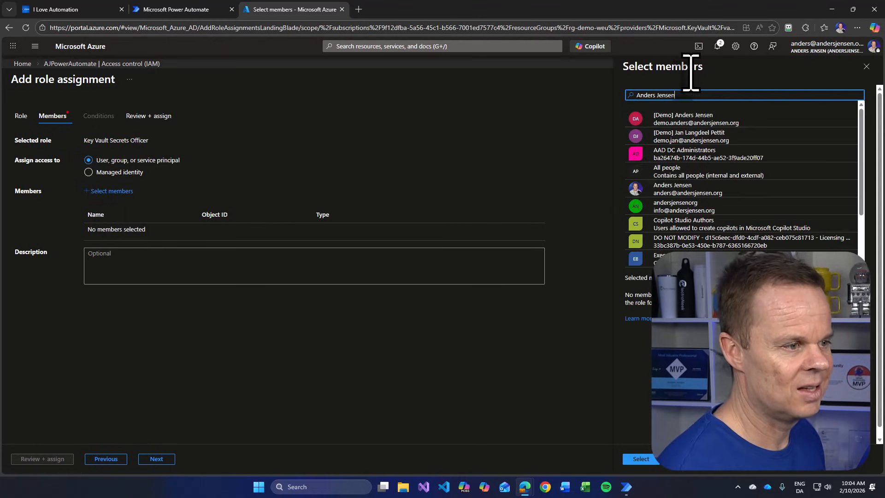
{"action": "left_click", "coordinate": [673, 122]}
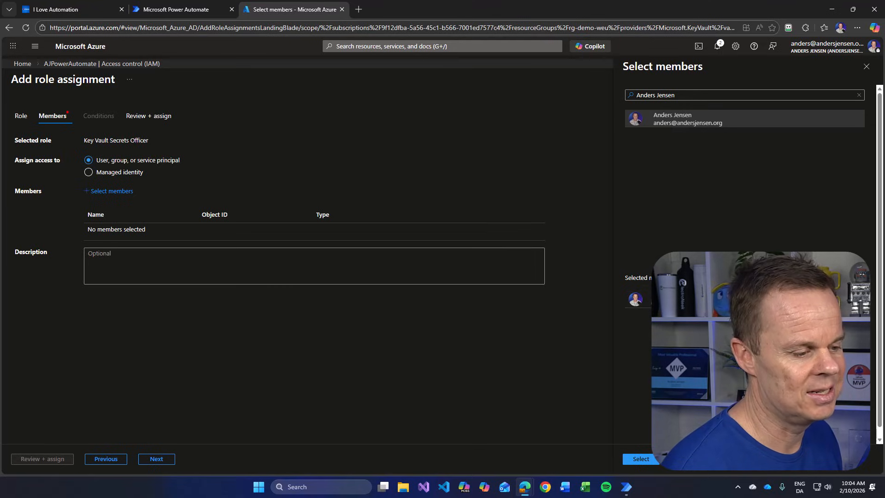
{"action": "left_click", "coordinate": [643, 459]}
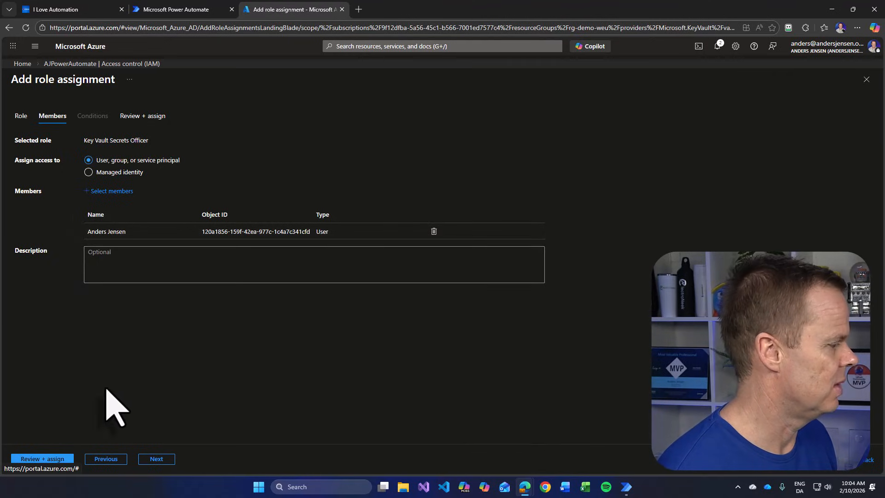
{"action": "left_click", "coordinate": [55, 459]}
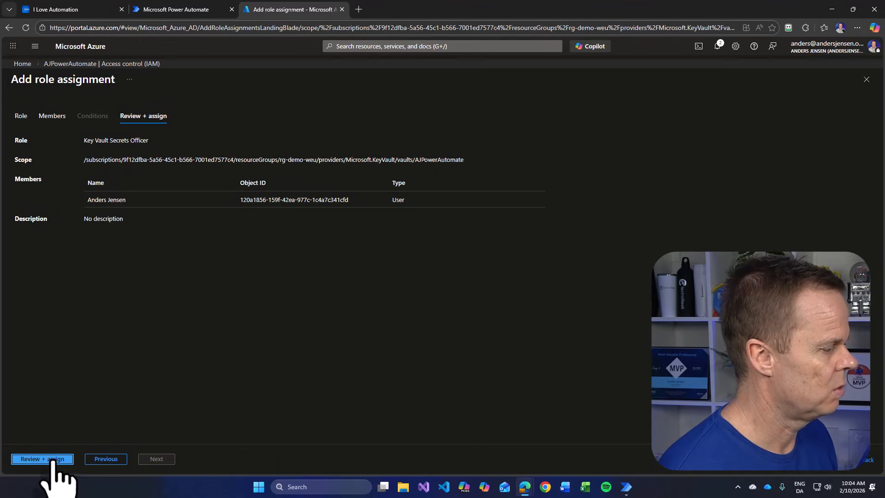
{"action": "left_click", "coordinate": [55, 459]}
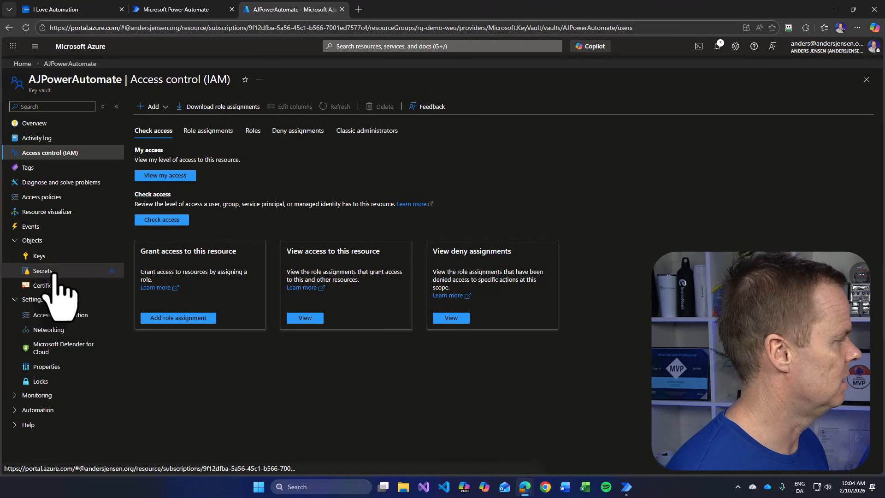
- Show the list of secrets in the AJPowerAutomate key vault
{"action": "left_click", "coordinate": [26, 240]}
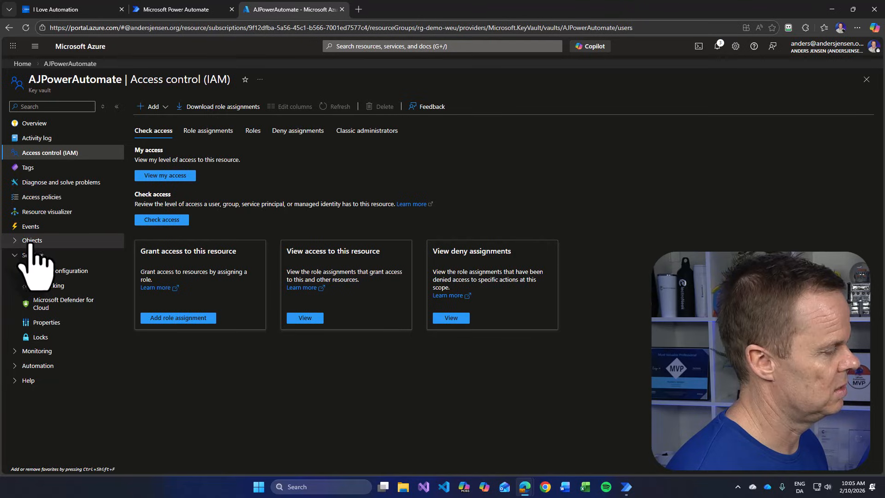
{"action": "left_click", "coordinate": [17, 240]}
{"action": "left_click", "coordinate": [41, 271]}
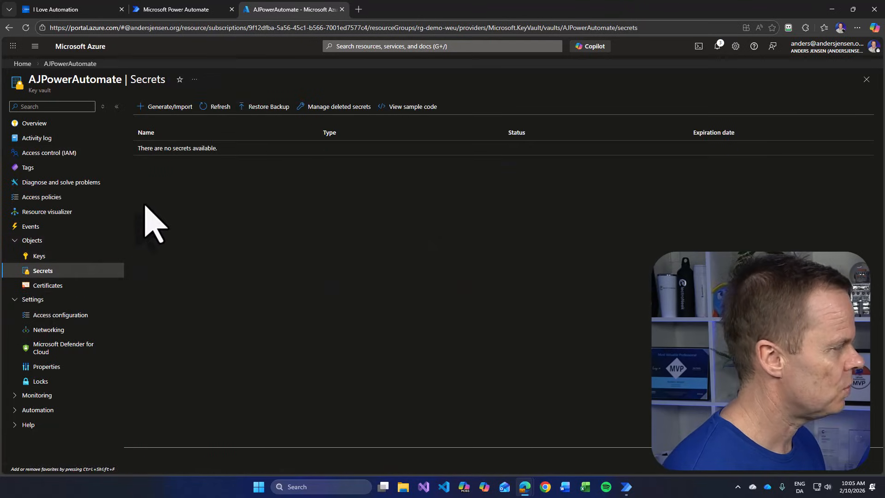
- Create a manual secret named orange-system-password with the Orange System password as its value, and decline saving it to the password manager
{"action": "left_click", "coordinate": [157, 110]}
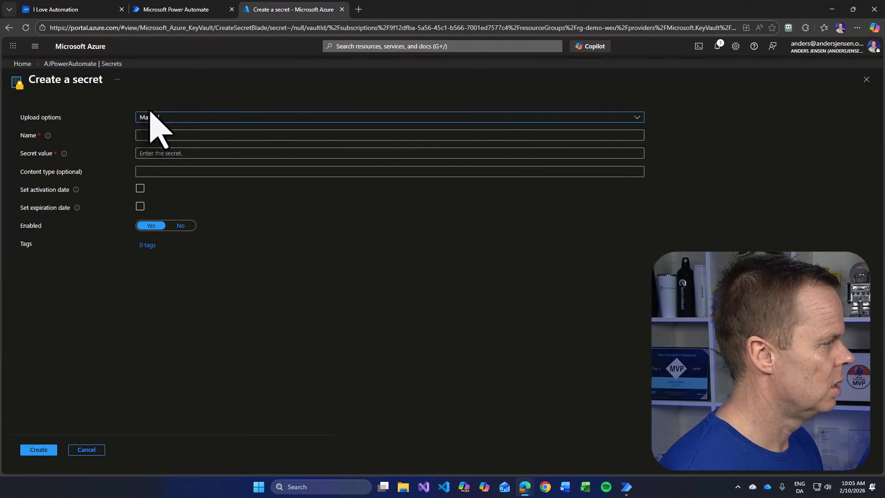
{"action": "left_click", "coordinate": [158, 140]}
{"action": "type", "text": "orange-s"}
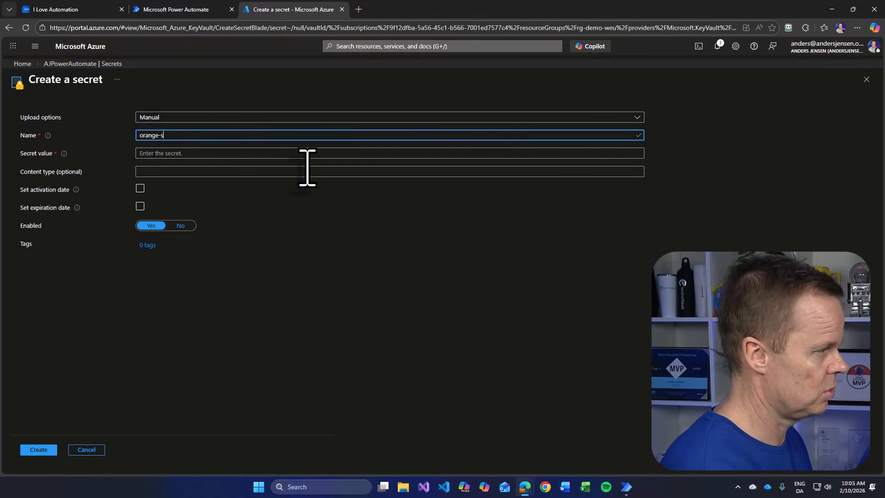
{"action": "type", "text": "ystem"}
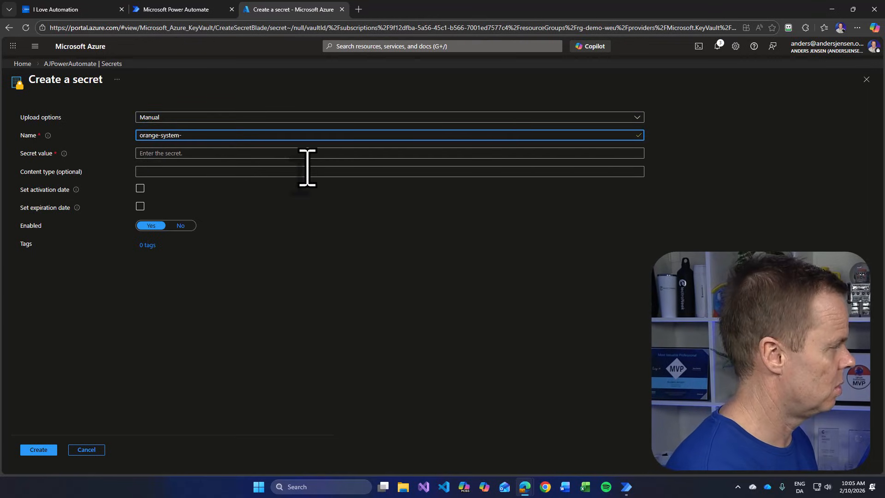
{"action": "type", "text": "-password"}
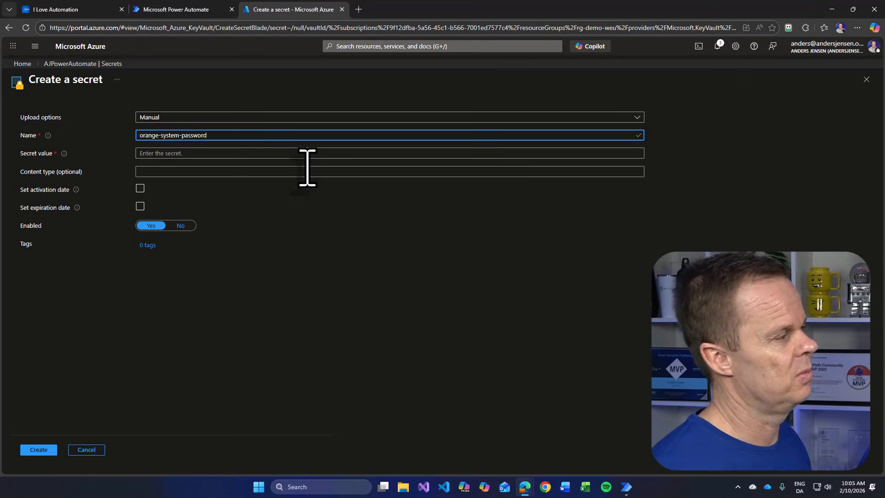
{"action": "left_click", "coordinate": [162, 154]}
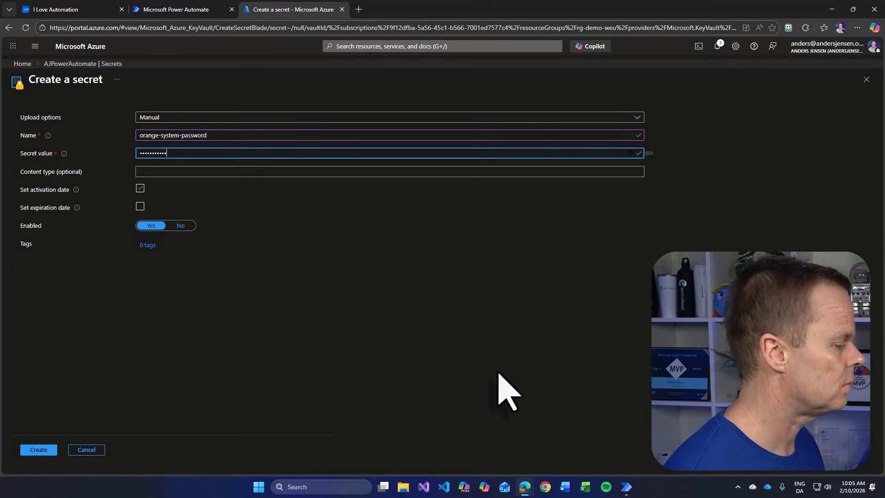
{"action": "left_click", "coordinate": [42, 450]}
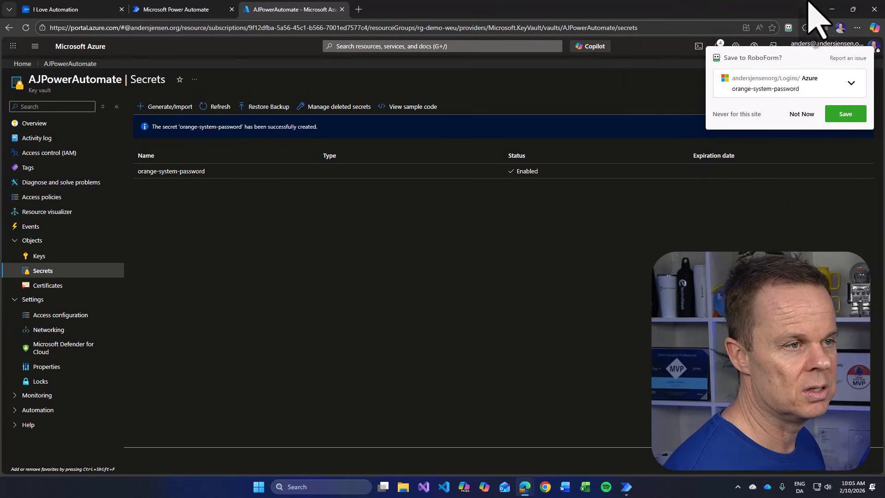
{"action": "left_click", "coordinate": [804, 115]}
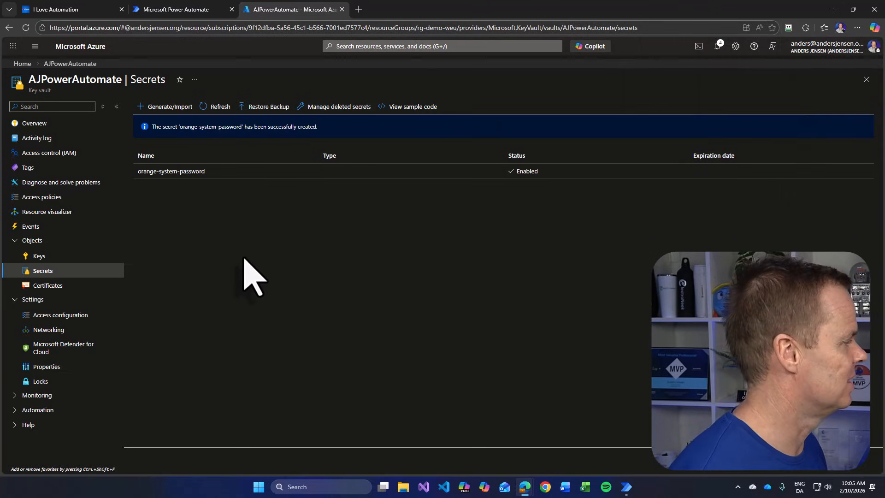
- Register a single-tenant application named pa-keyvault-reader in Microsoft Entra ID, without a redirect URI
{"action": "left_click", "coordinate": [352, 46]}
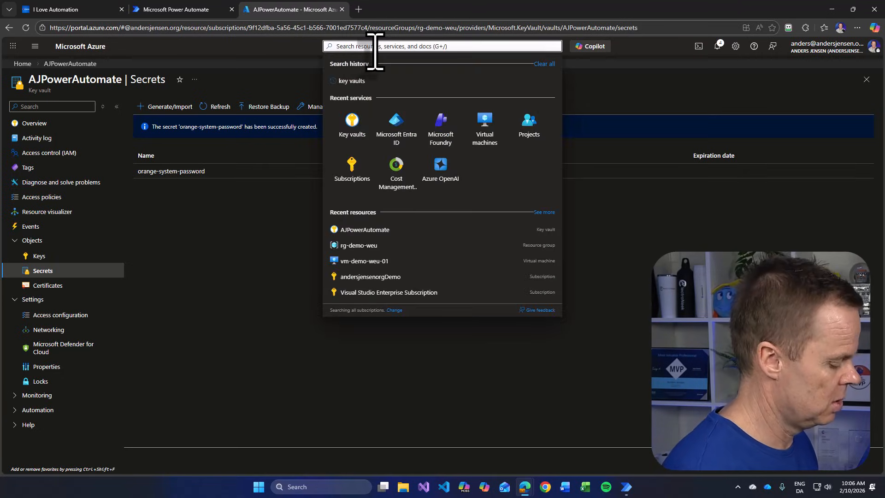
{"action": "type", "text": "entra id"}
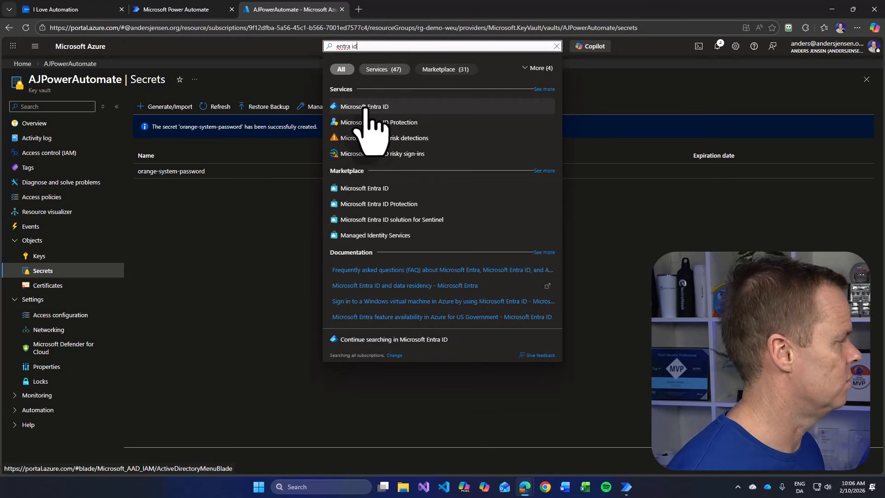
{"action": "left_click", "coordinate": [367, 111]}
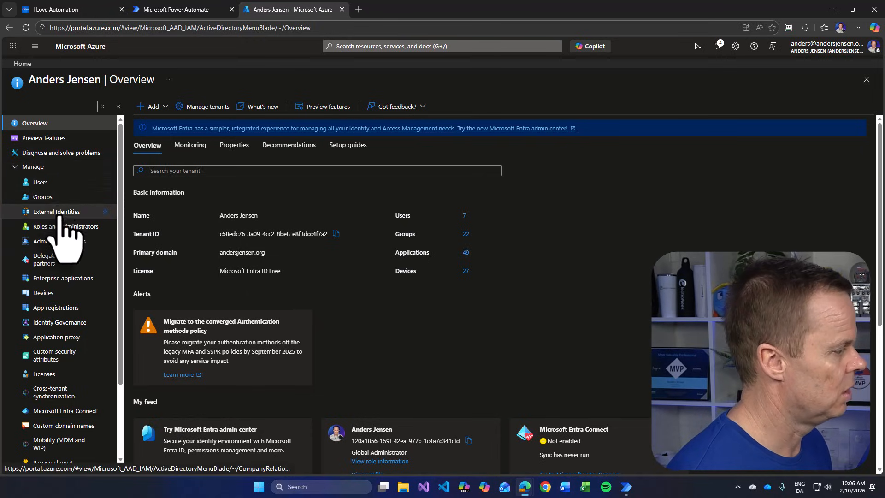
{"action": "left_click", "coordinate": [55, 311]}
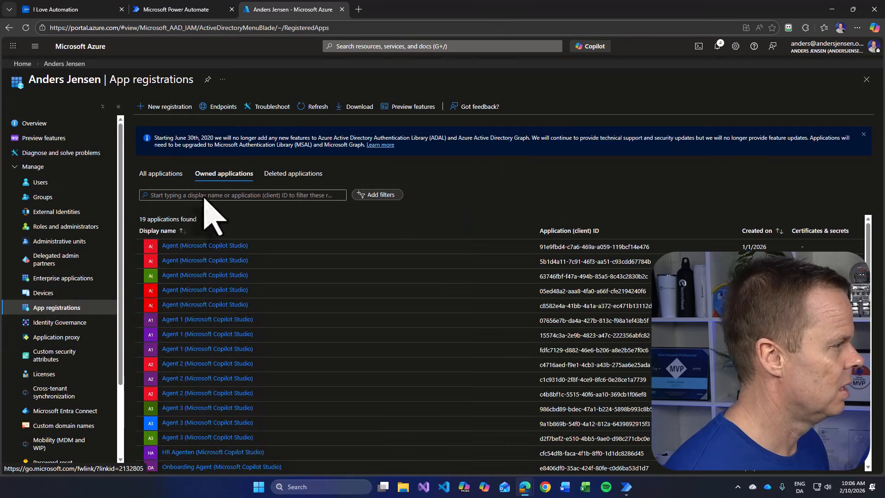
{"action": "left_click", "coordinate": [169, 108]}
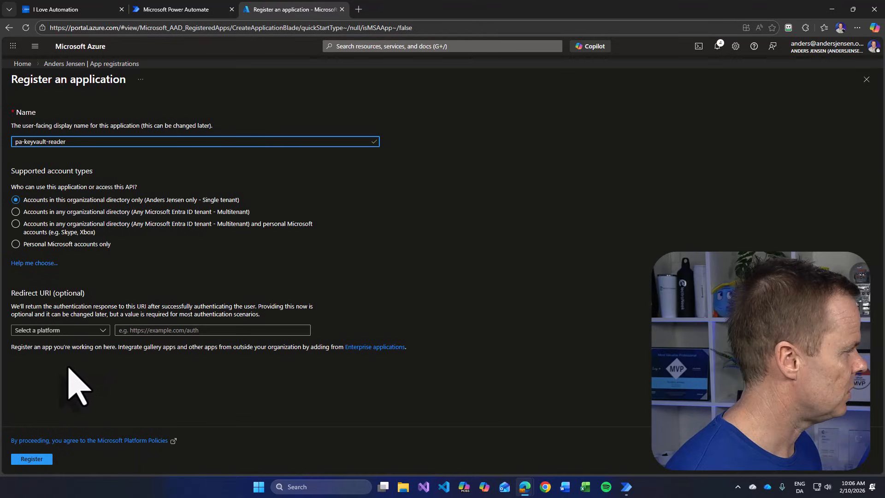
{"action": "left_click", "coordinate": [26, 470]}
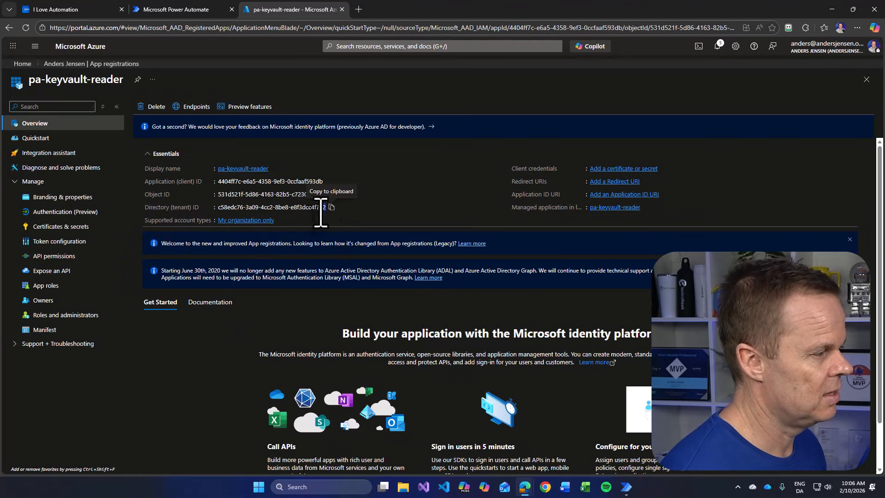
- Copy the application, object and directory ID lines from the pa-keyvault-reader overview into a new Notepad document
{"action": "left_click_drag", "start_coordinate": [321, 208], "coordinate": [142, 200]}
{"action": "key", "text": "ctrl+c"}
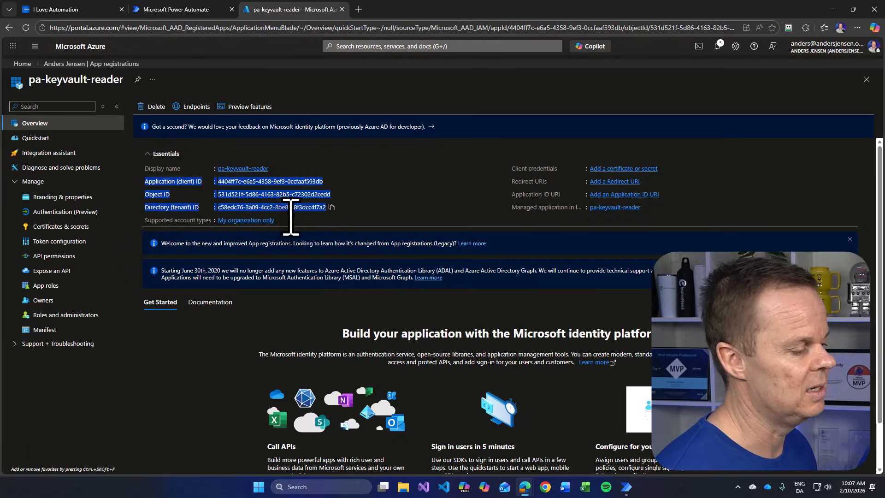
{"action": "left_click", "coordinate": [260, 487]}
{"action": "type", "text": "notepad"}
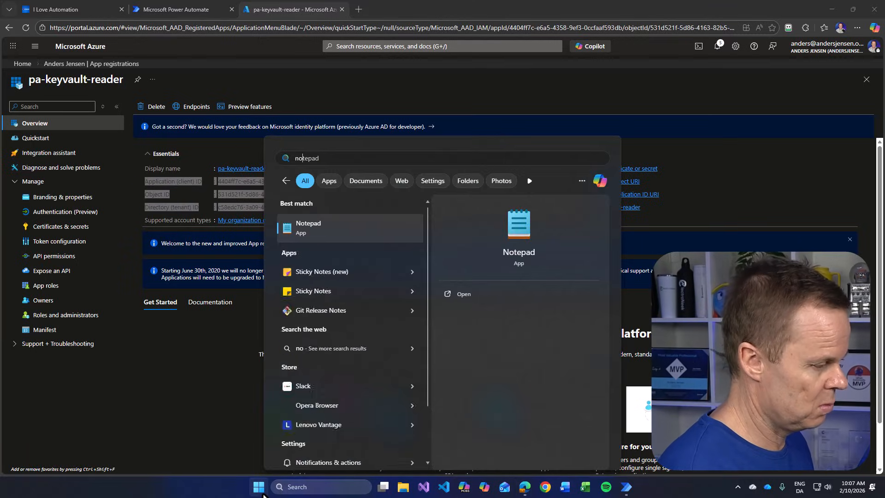
{"action": "key", "text": "Return"}
{"action": "key", "text": "ctrl+v"}
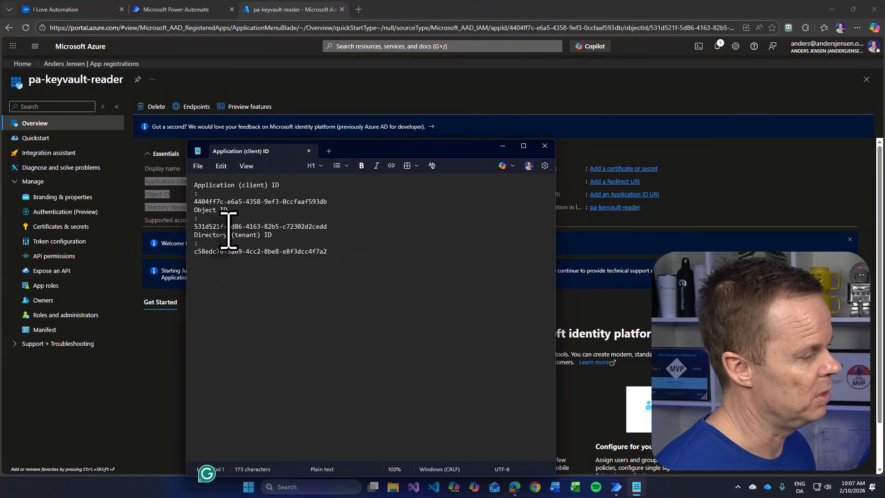
- Remove the object ID entry from the note and add a "Client secret value" heading below the directory ID
{"action": "left_click_drag", "start_coordinate": [339, 229], "coordinate": [170, 206]}
{"action": "key", "text": "BackSpace"}
{"action": "key", "text": "Return"}
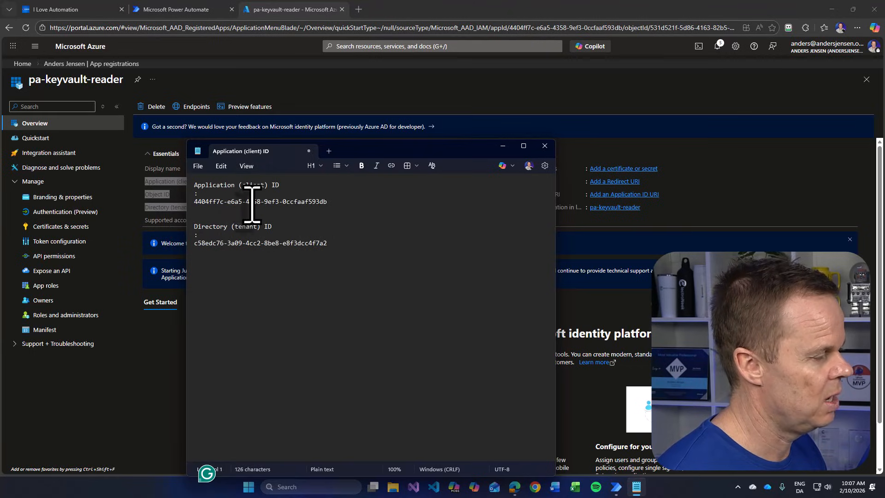
{"action": "left_click", "coordinate": [403, 242]}
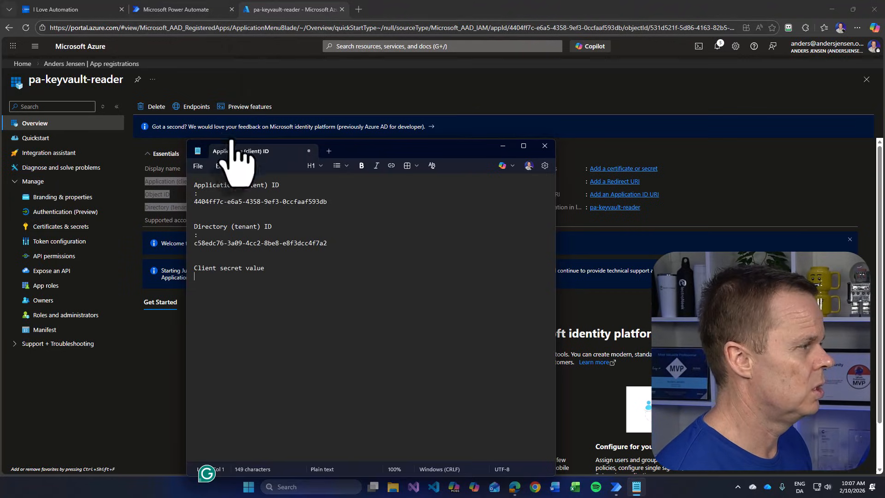
- Back in the Azure portal, add a client secret to pa-keyvault-reader with the recommended 180 days expiry and no description
{"action": "left_click", "coordinate": [152, 382]}
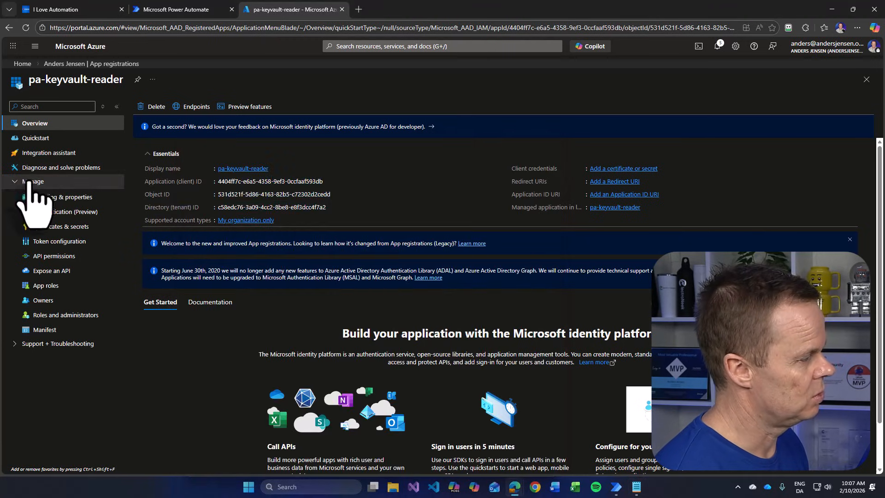
{"action": "left_click", "coordinate": [64, 230]}
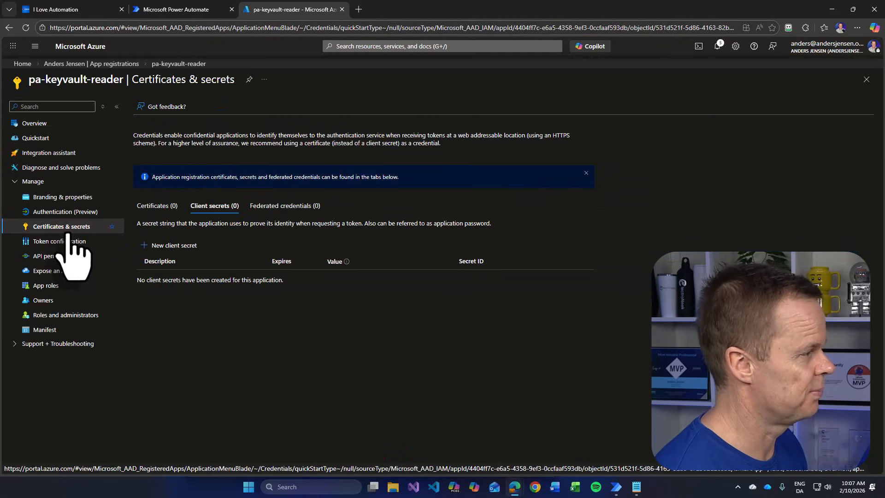
{"action": "left_click", "coordinate": [171, 245]}
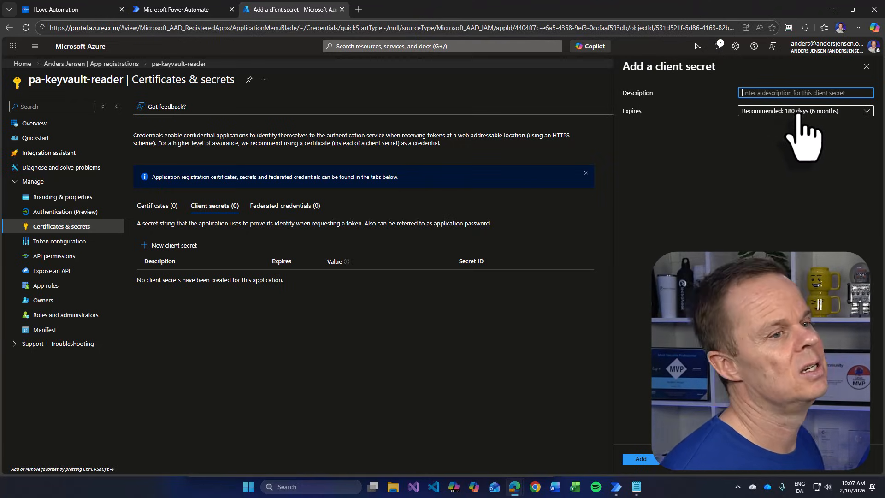
{"action": "left_click", "coordinate": [640, 459]}
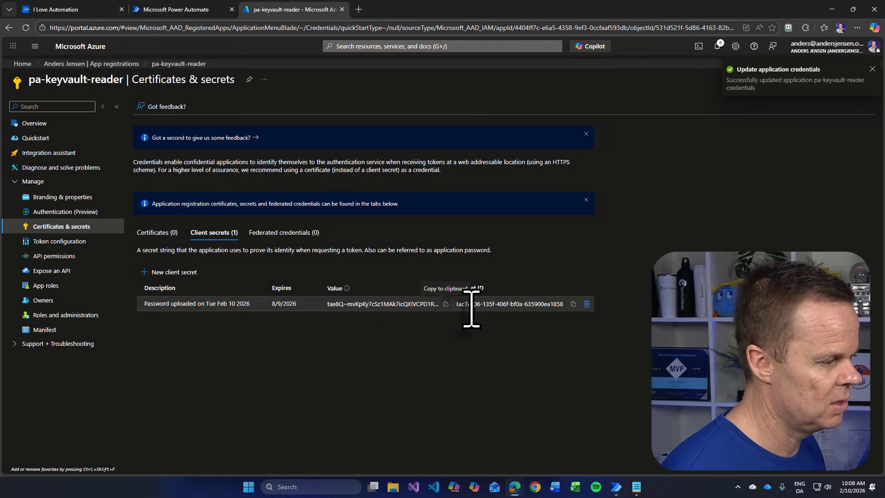
- Copy the new client secret's value and paste it under "Client secret value" in the Notepad note
{"action": "left_click", "coordinate": [445, 304]}
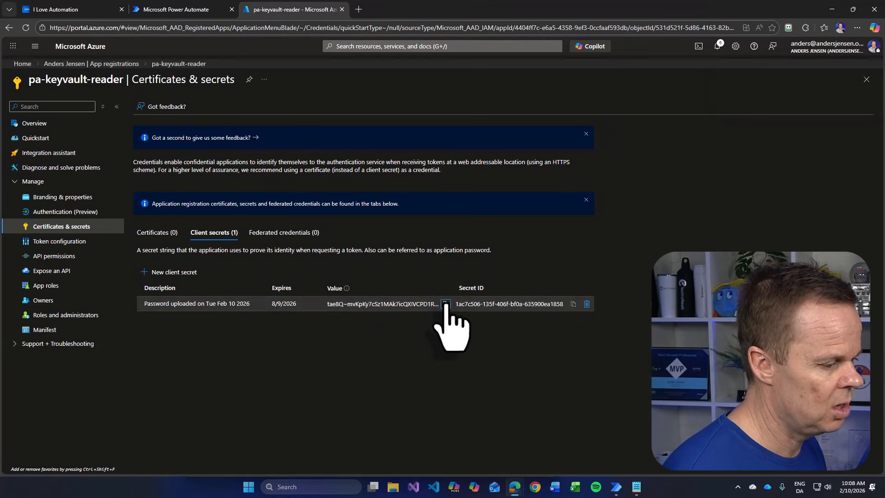
{"action": "left_click", "coordinate": [636, 486]}
{"action": "key", "text": "ctrl+v"}
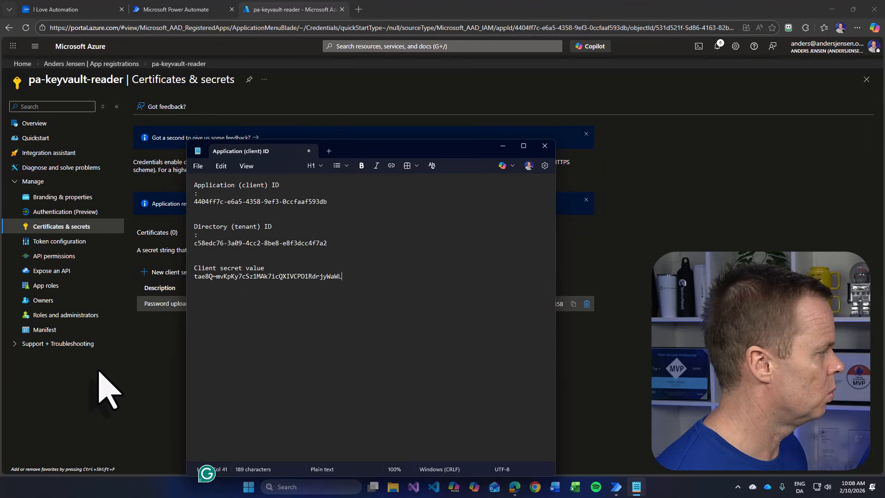
- In the Azure portal, go to the AJPowerAutomate key vault and start a new role assignment in its access control
{"action": "left_click", "coordinate": [369, 46]}
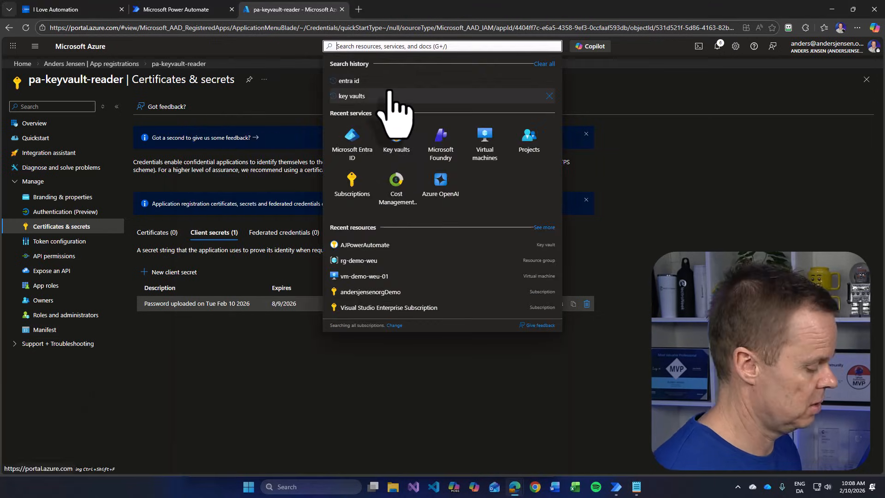
{"action": "type", "text": "key vault"}
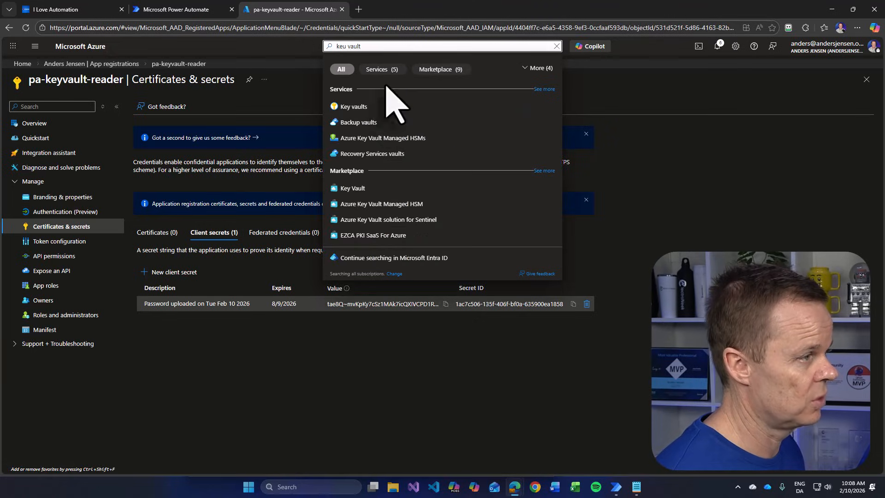
{"action": "left_click", "coordinate": [374, 107]}
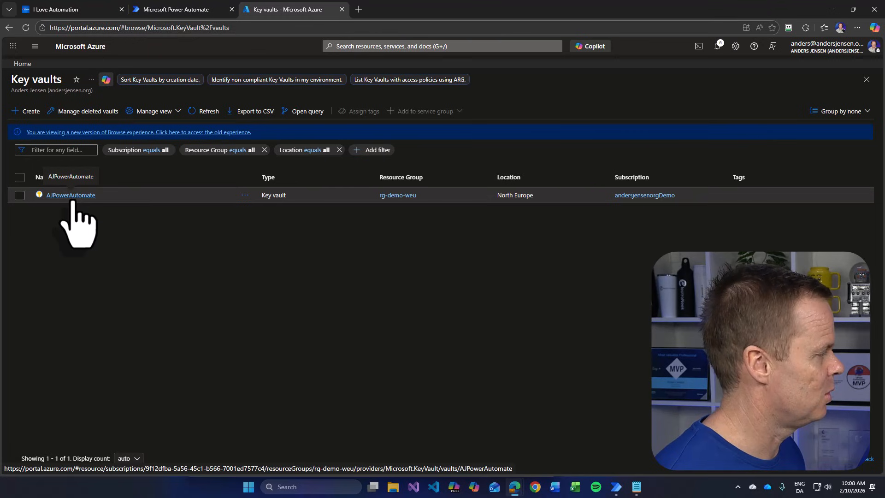
{"action": "left_click", "coordinate": [71, 195]}
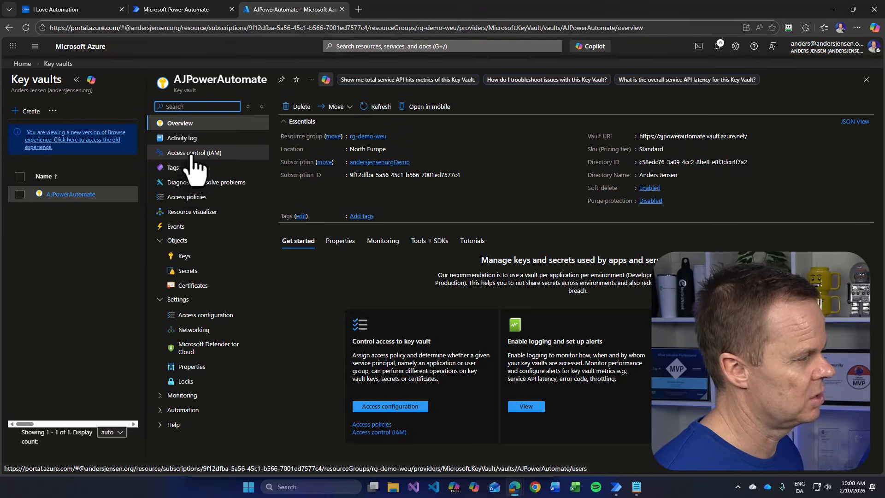
{"action": "left_click", "coordinate": [190, 153]}
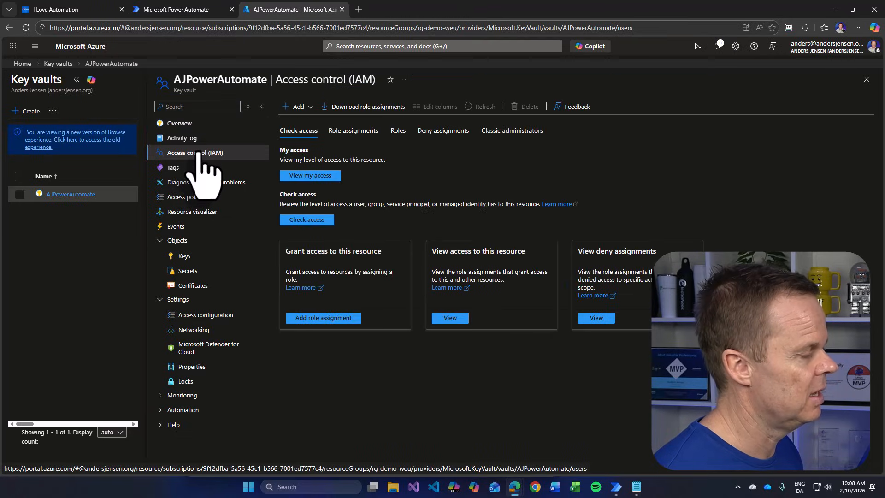
{"action": "left_click", "coordinate": [299, 109]}
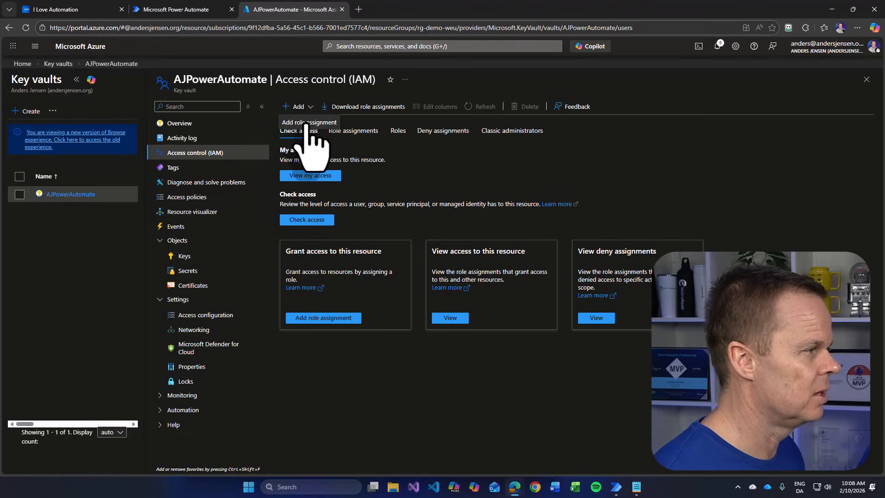
{"action": "left_click", "coordinate": [305, 122]}
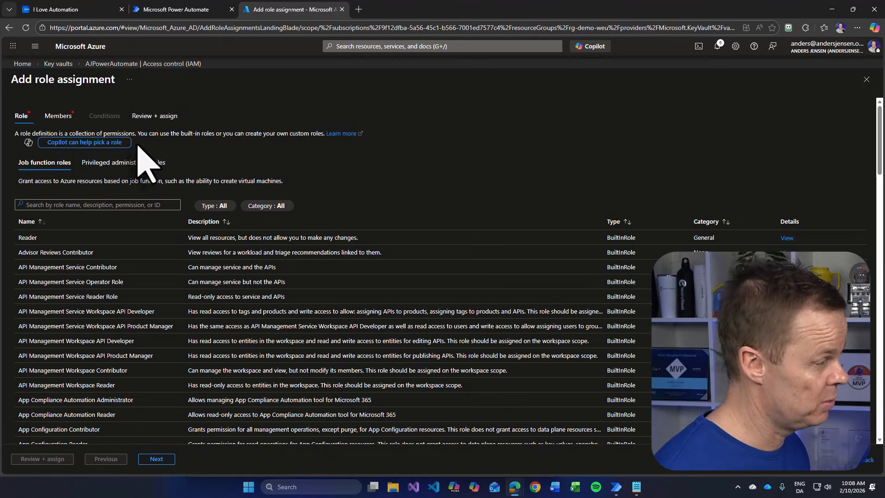
- Search the job function roles for "key vault secrets user" and choose Key Vault Secrets User as the role to assign
{"action": "left_click", "coordinate": [59, 205]}
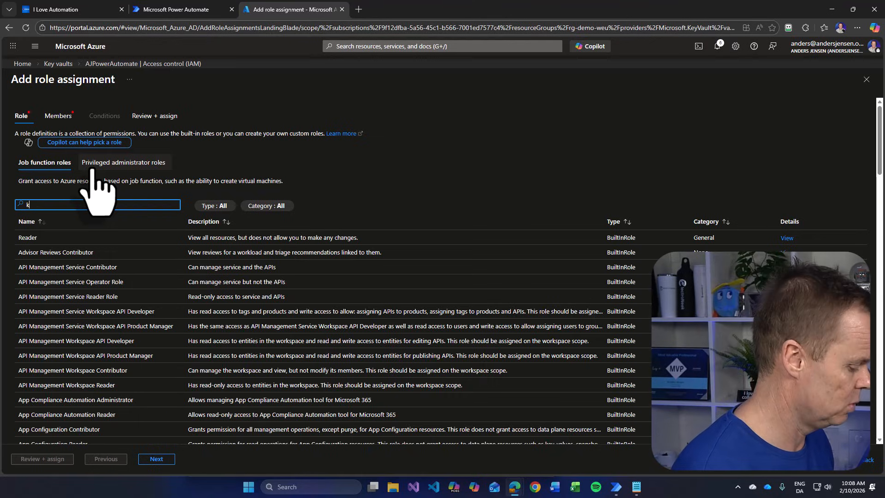
{"action": "type", "text": "y vault s"}
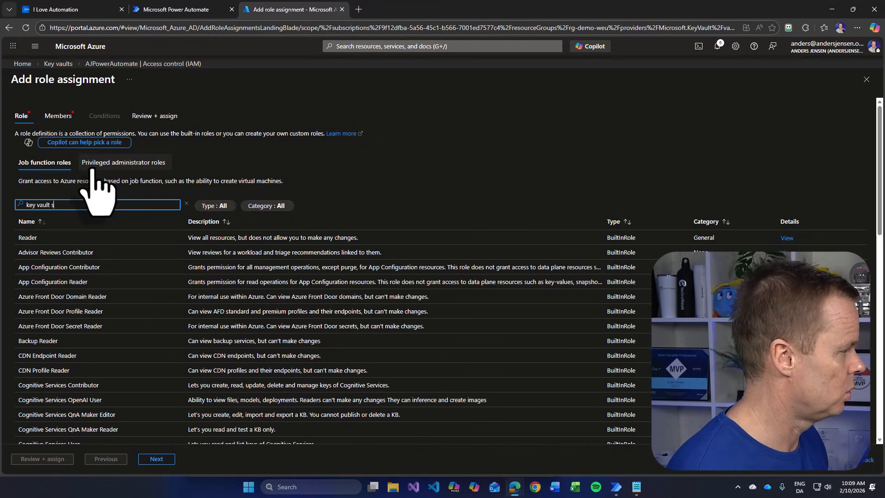
{"action": "type", "text": "ecrets u"}
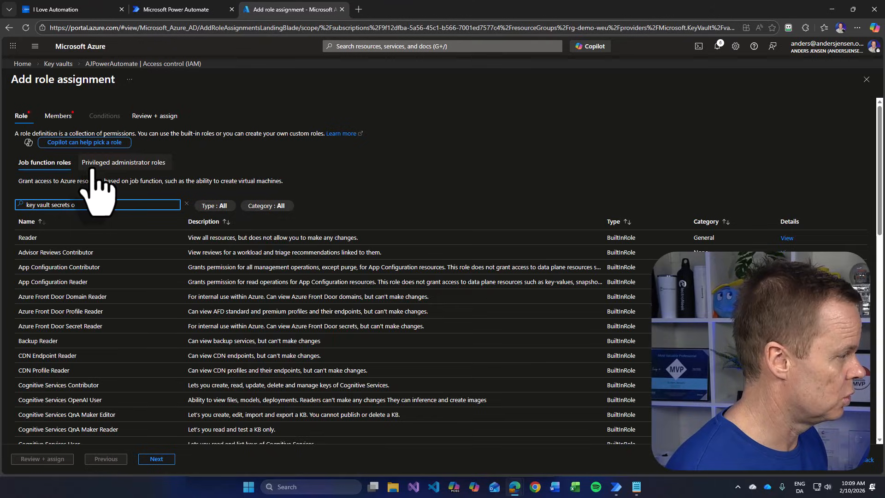
{"action": "type", "text": "ser"}
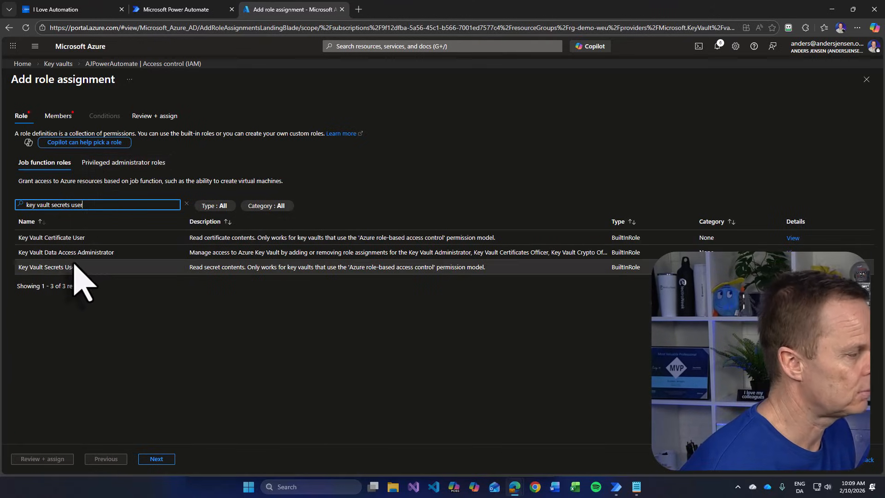
{"action": "left_click", "coordinate": [65, 267]}
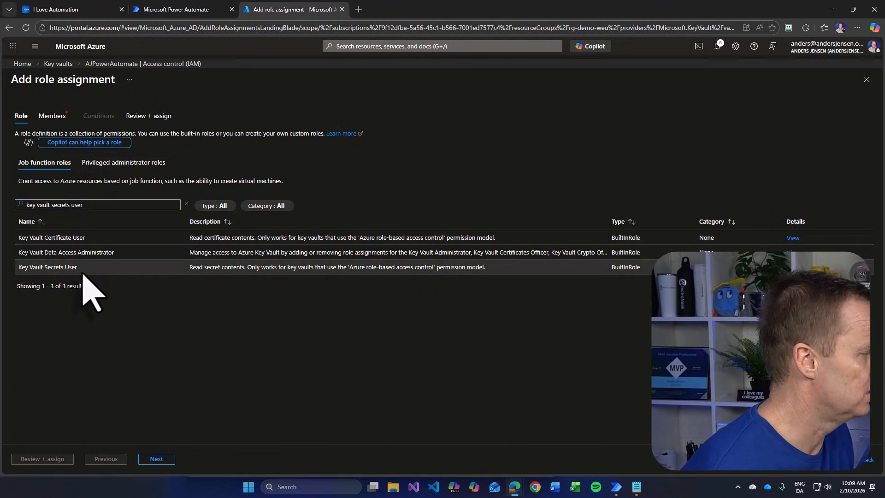
{"action": "left_click", "coordinate": [60, 269]}
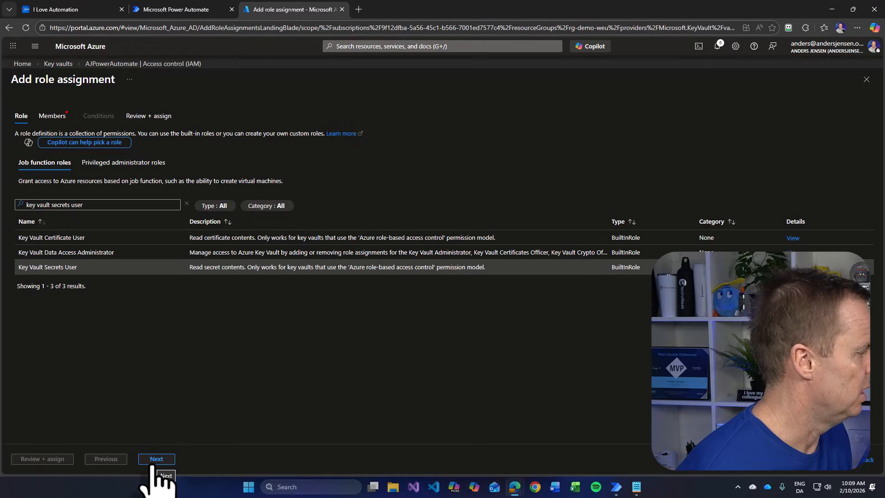
{"action": "left_click", "coordinate": [152, 460]}
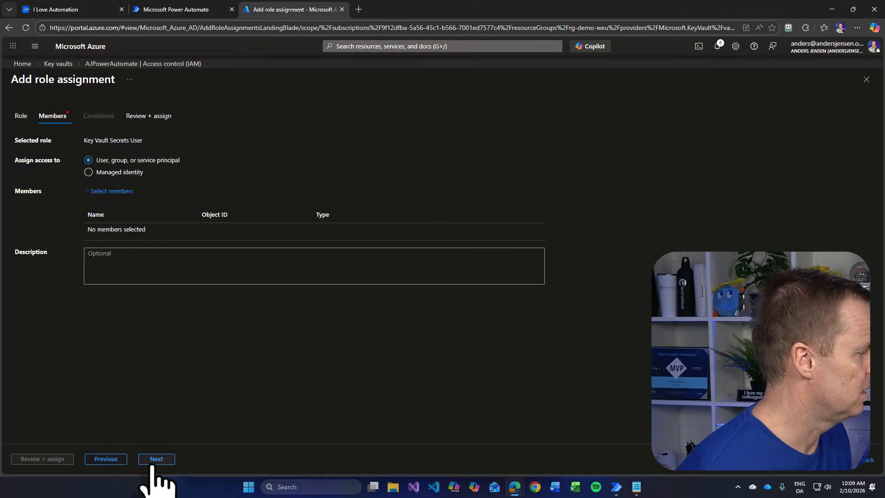
- Add the pa-keyvault-reader application as the member and complete the role assignment
{"action": "left_click", "coordinate": [110, 192]}
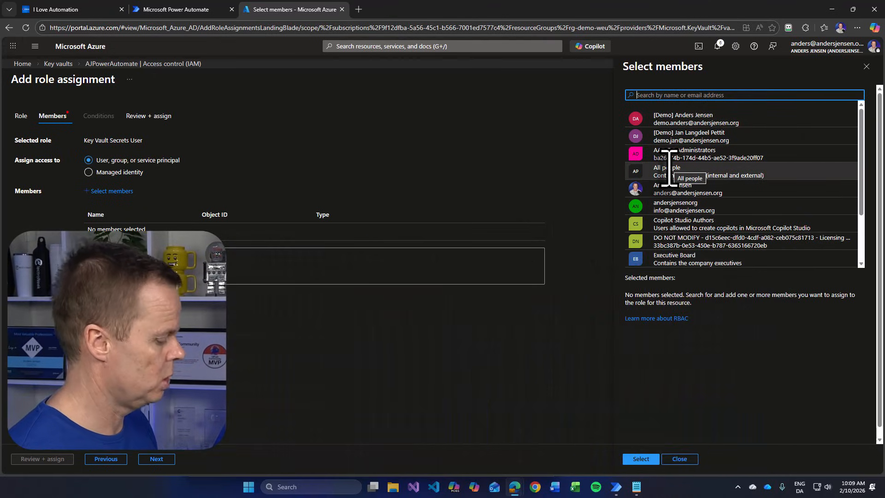
{"action": "type", "text": "pa-"}
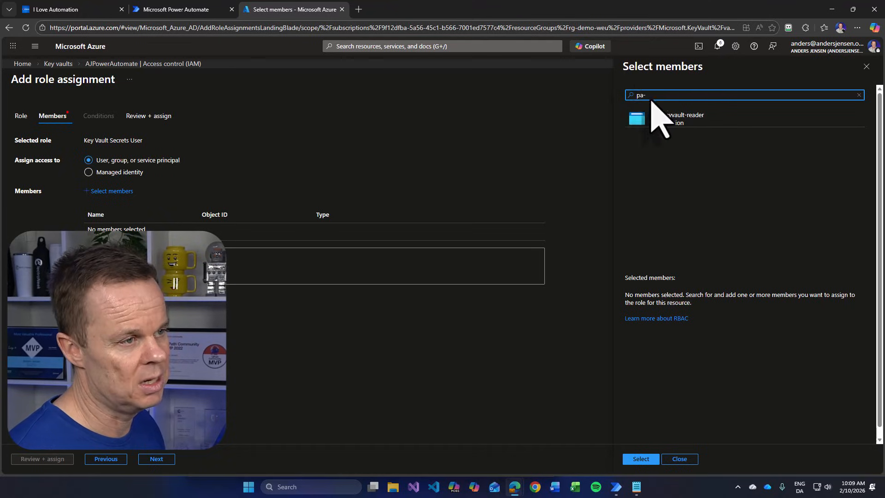
{"action": "left_click", "coordinate": [666, 118]}
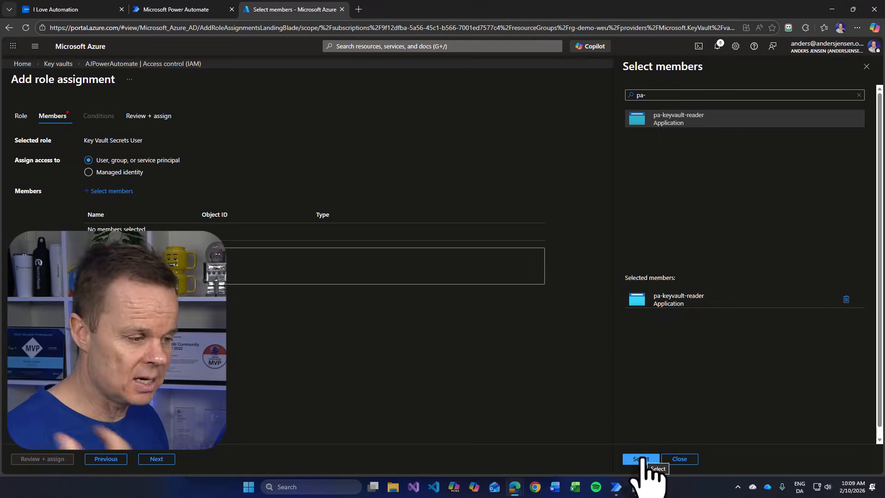
{"action": "left_click", "coordinate": [640, 458]}
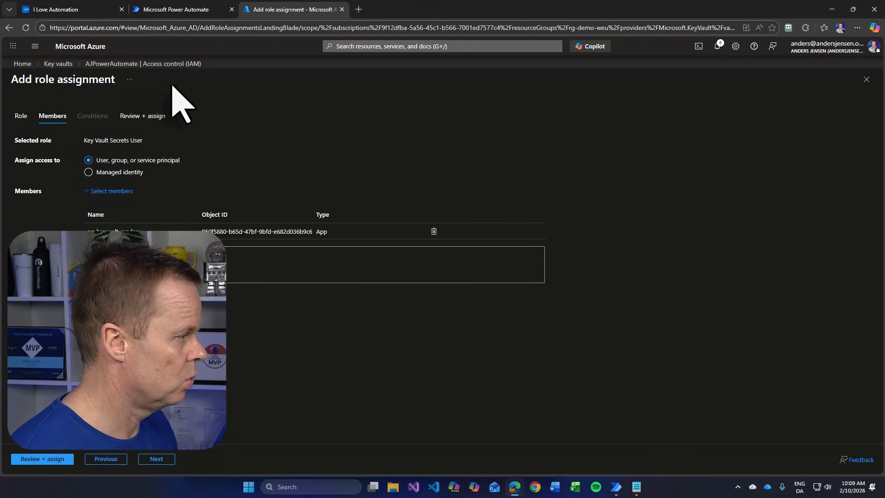
{"action": "left_click", "coordinate": [37, 460]}
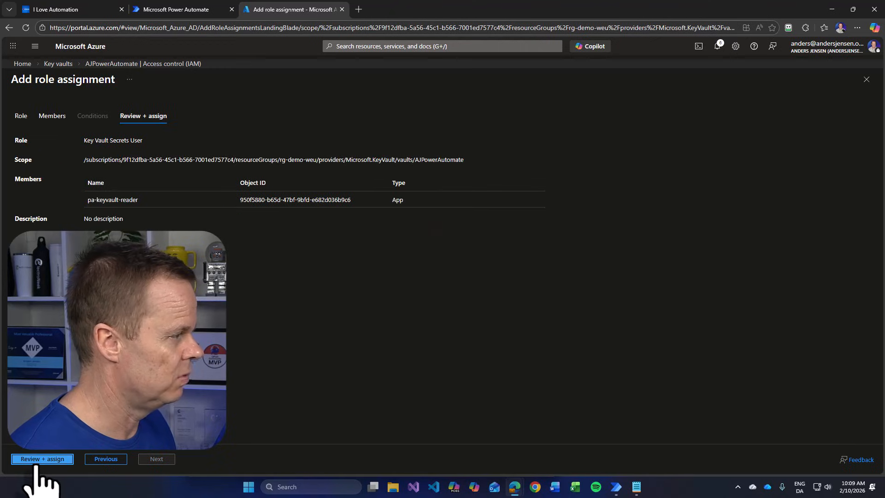
{"action": "left_click", "coordinate": [30, 459]}
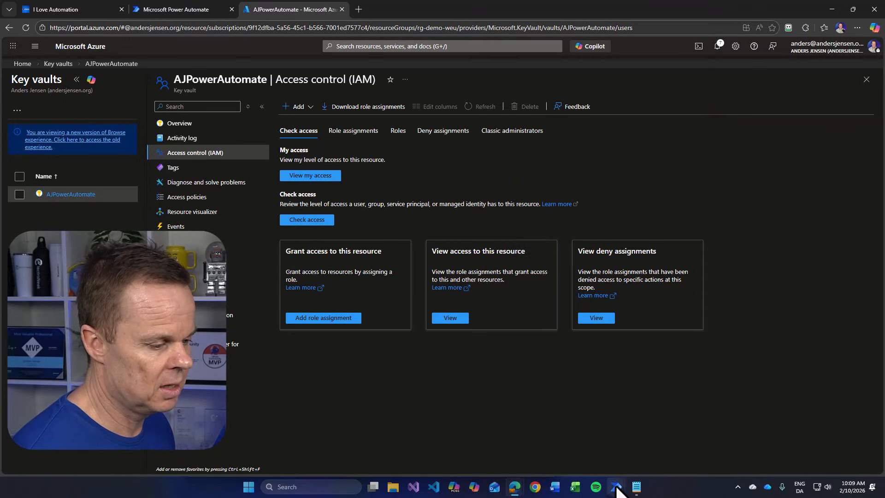
- Switch to Power Automate for desktop and close the Orange System flow and the app
{"action": "mouse_move", "coordinate": [617, 489]}
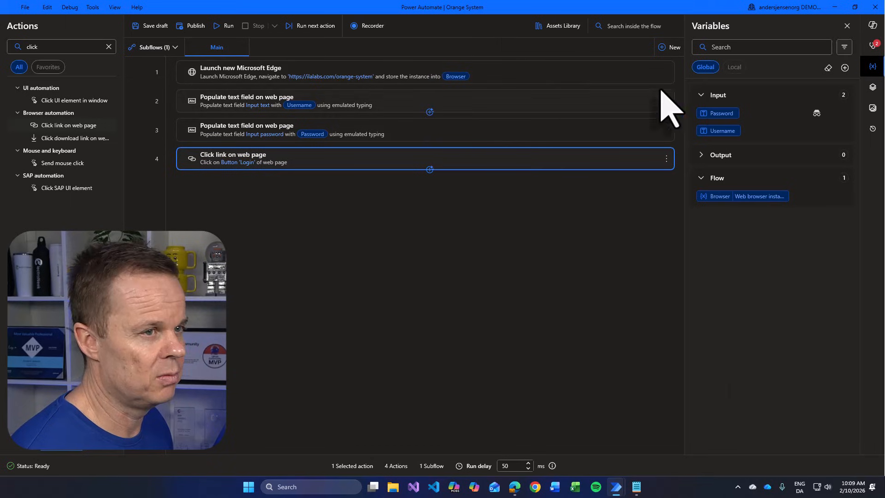
{"action": "left_click", "coordinate": [875, 7]}
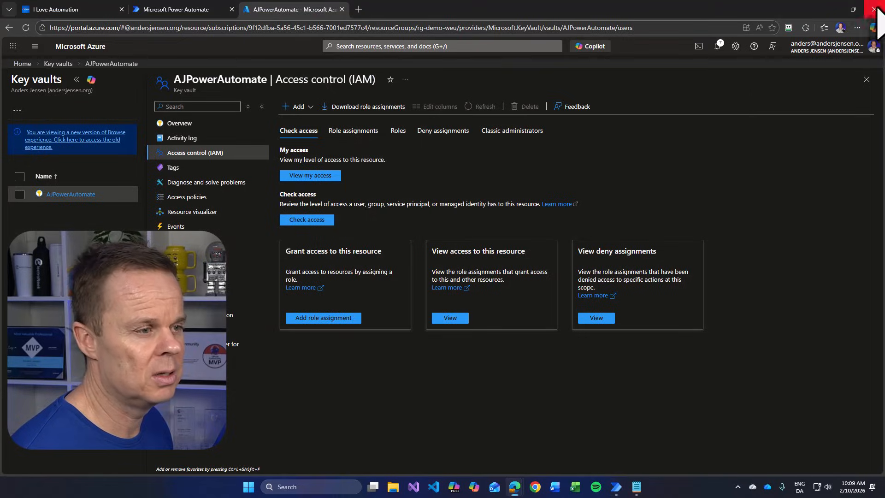
{"action": "left_click", "coordinate": [617, 489]}
{"action": "left_click", "coordinate": [418, 97]}
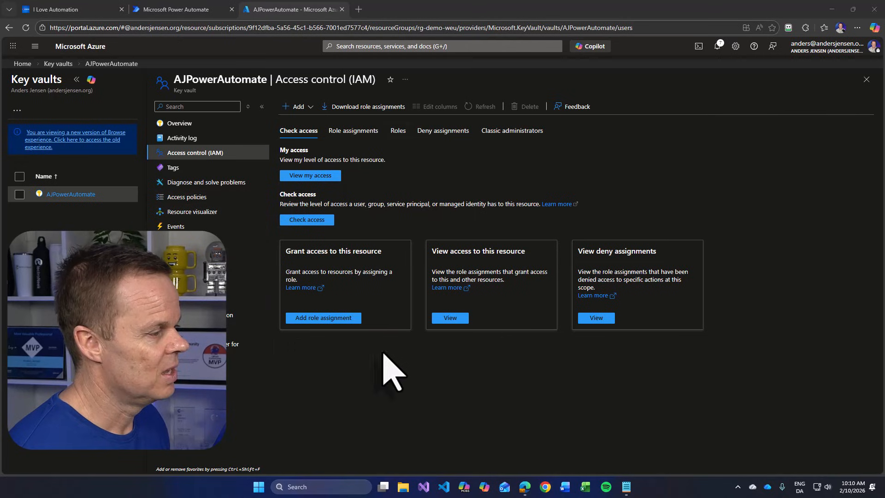
- In the Orange System Orchestrate cloud flow, add the Azure Key Vault Get secret action after the manual trigger
{"action": "left_click", "coordinate": [170, 9]}
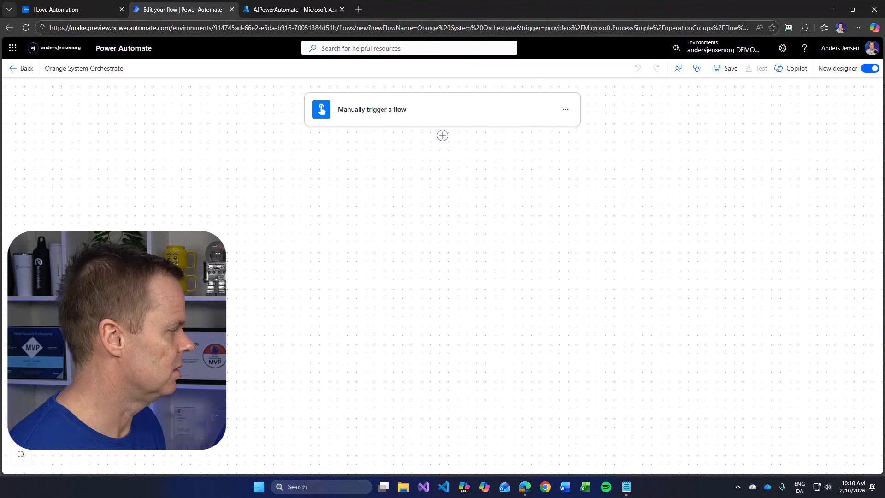
{"action": "left_click", "coordinate": [443, 135]}
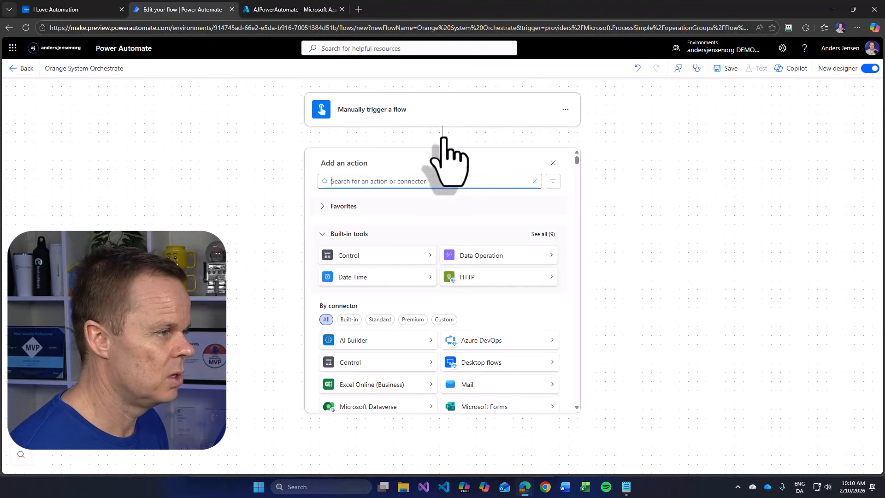
{"action": "type", "text": "get secret"}
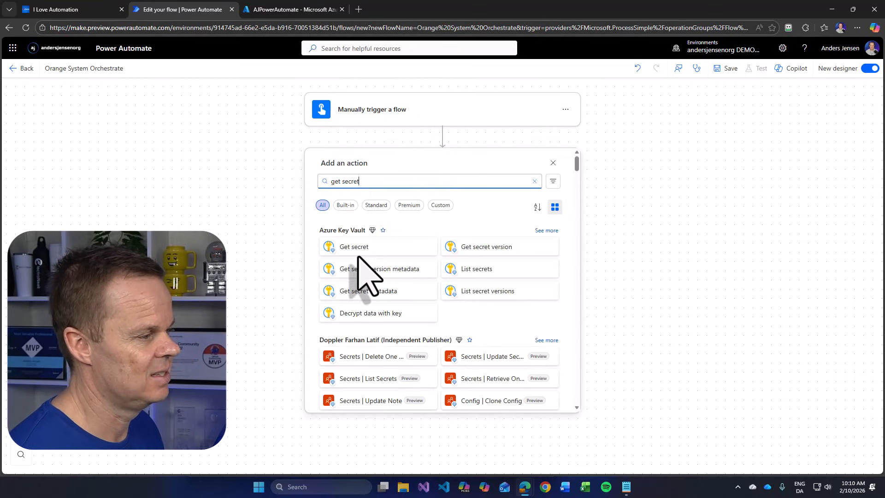
{"action": "left_click", "coordinate": [359, 252]}
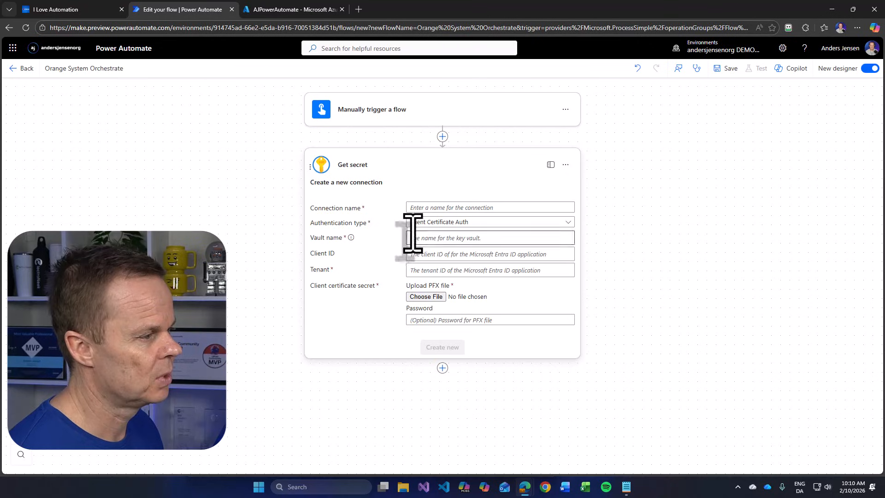
- Name the new Get secret connection OrangeSystem and set its authentication type to Service principal authentication
{"action": "left_click", "coordinate": [430, 208]}
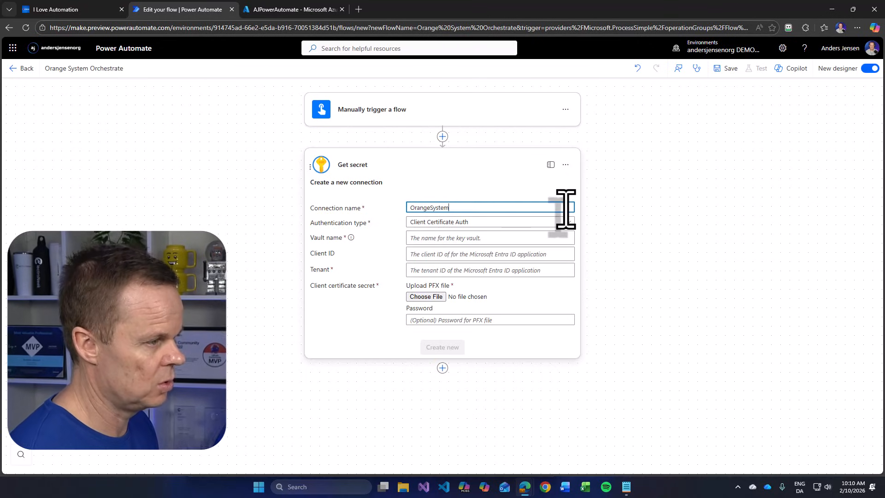
{"action": "left_click", "coordinate": [451, 222]}
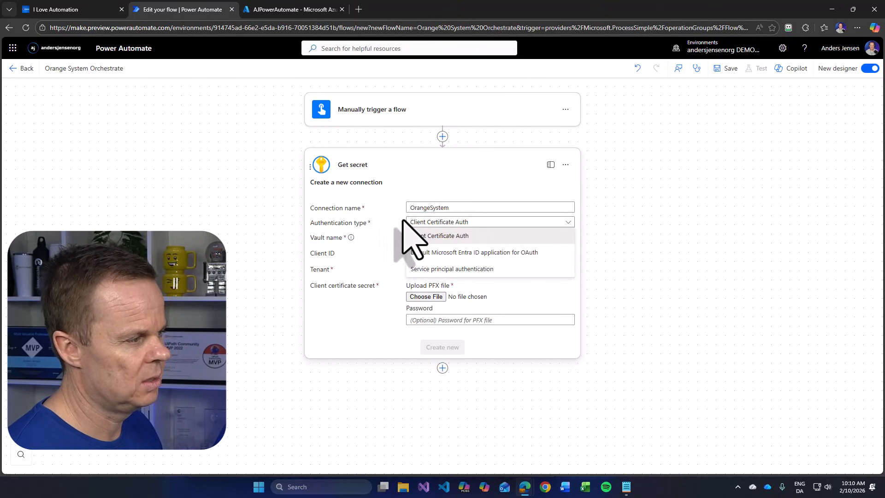
{"action": "left_click", "coordinate": [457, 270]}
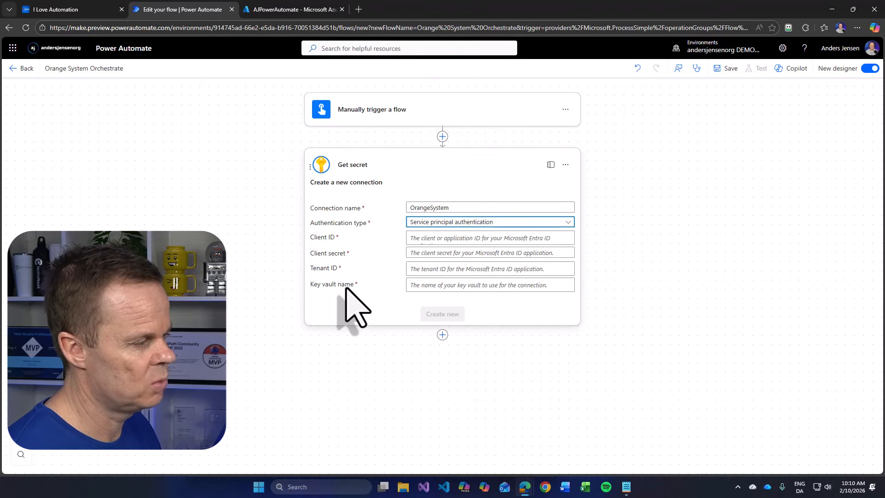
- Copy the application (client) ID from the Notepad note into the connection's Client ID
{"action": "left_click", "coordinate": [421, 237]}
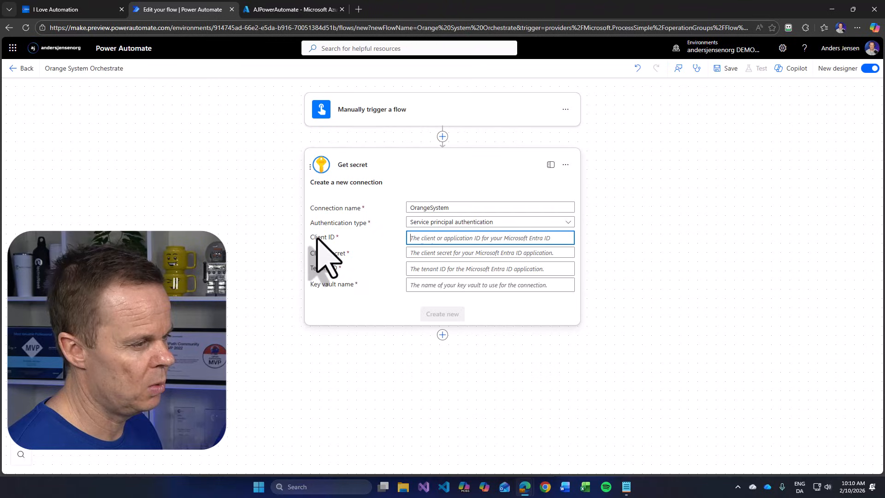
{"action": "left_click", "coordinate": [626, 487]}
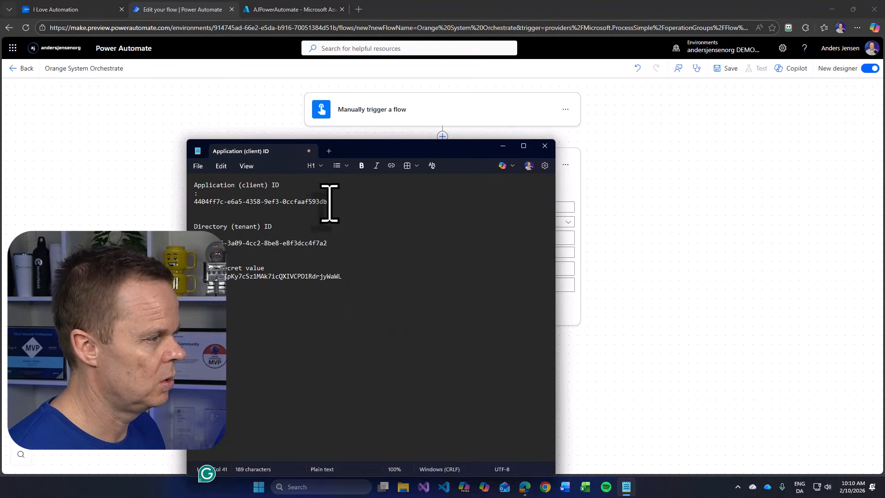
{"action": "left_click_drag", "start_coordinate": [330, 202], "coordinate": [181, 207]}
{"action": "key", "text": "ctrl+c"}
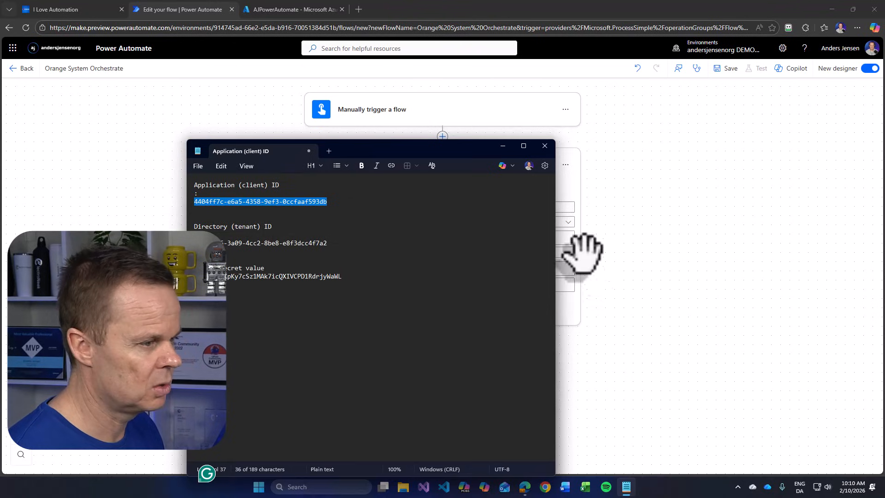
{"action": "left_click", "coordinate": [569, 241]}
{"action": "key", "text": "ctrl+v"}
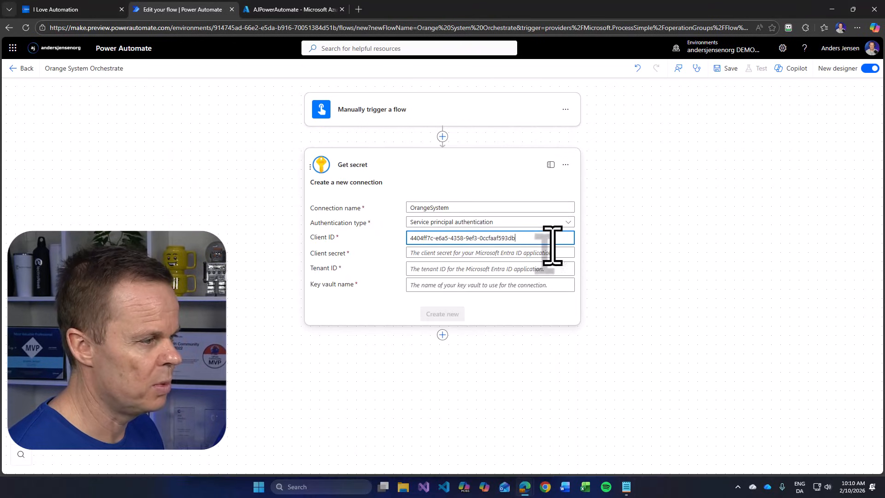
- Copy the client secret value from the Notepad note into the connection's Client secret
{"action": "left_click", "coordinate": [500, 253]}
{"action": "left_click", "coordinate": [626, 486]}
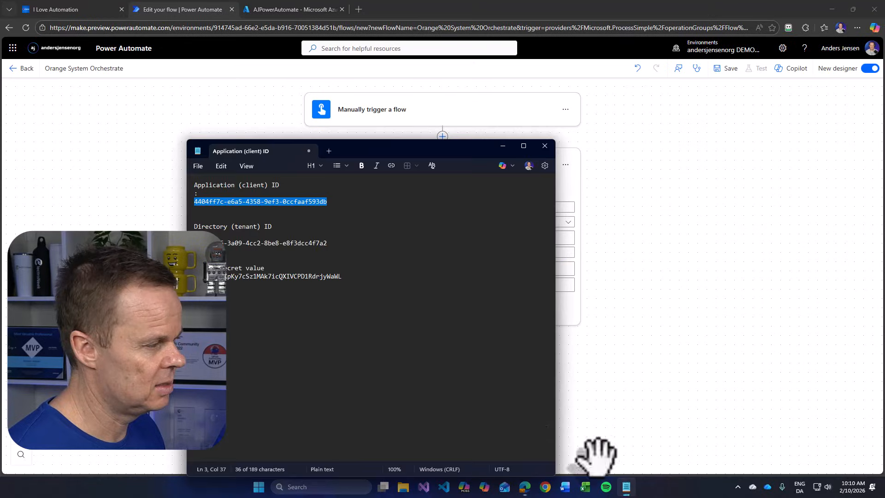
{"action": "left_click_drag", "start_coordinate": [350, 277], "coordinate": [193, 277]}
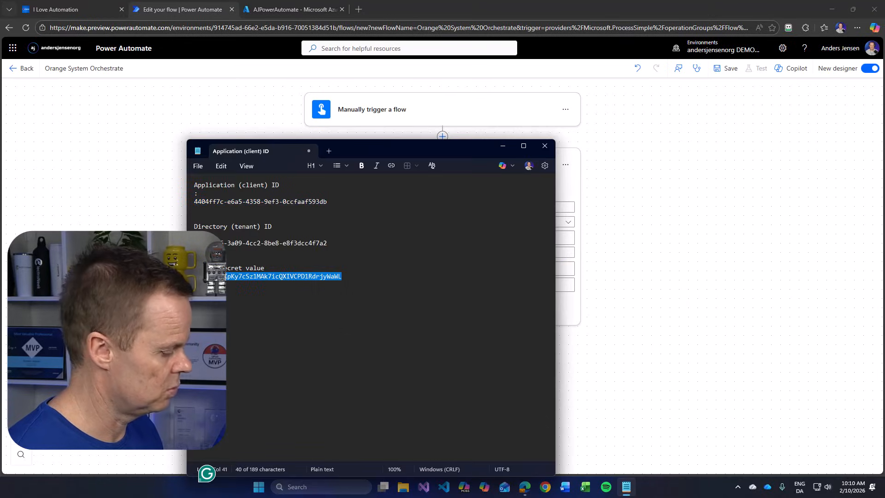
{"action": "left_click", "coordinate": [522, 488]}
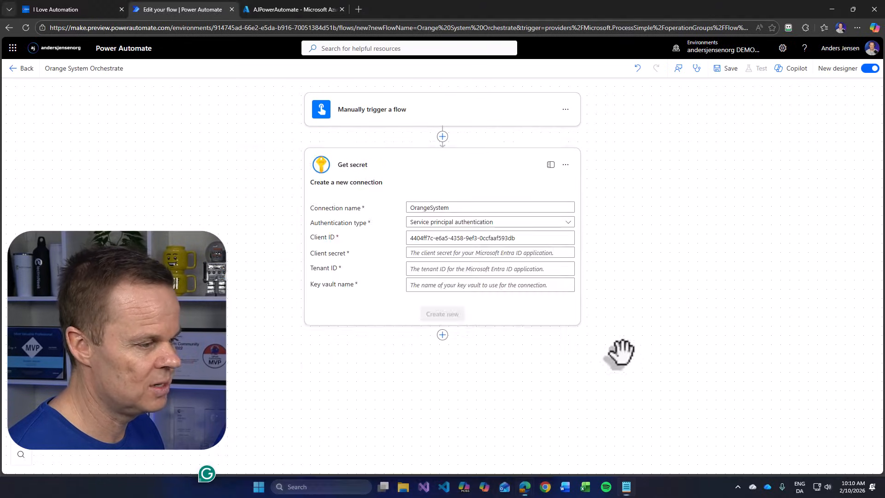
{"action": "key", "text": "ctrl+v"}
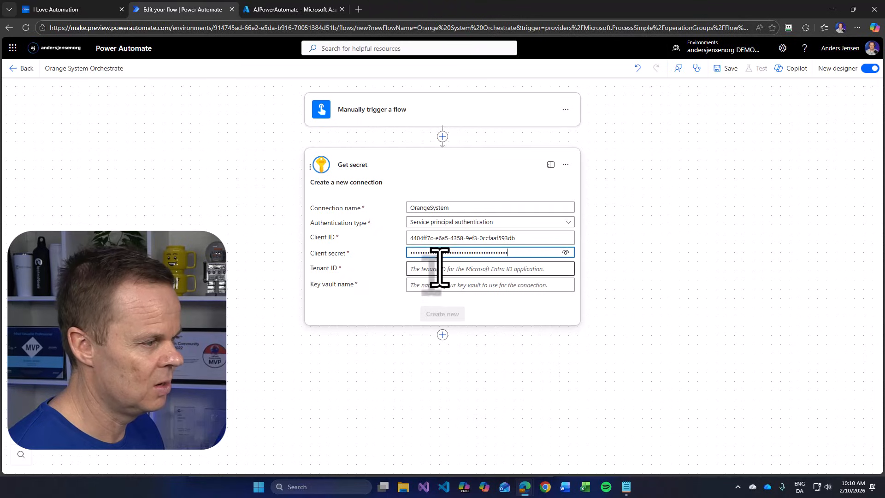
- Copy the directory (tenant) ID from the Notepad note into the connection's Tenant ID
{"action": "left_click", "coordinate": [443, 269]}
{"action": "left_click", "coordinate": [622, 488]}
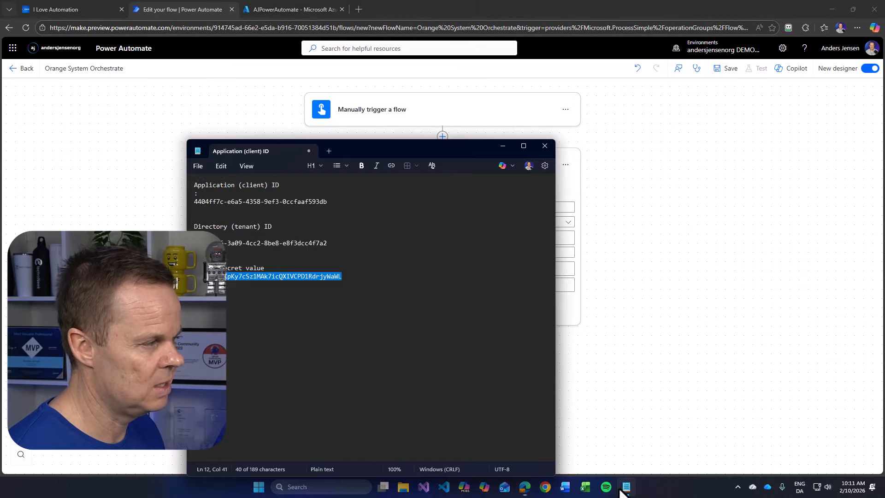
{"action": "left_click", "coordinate": [307, 209]}
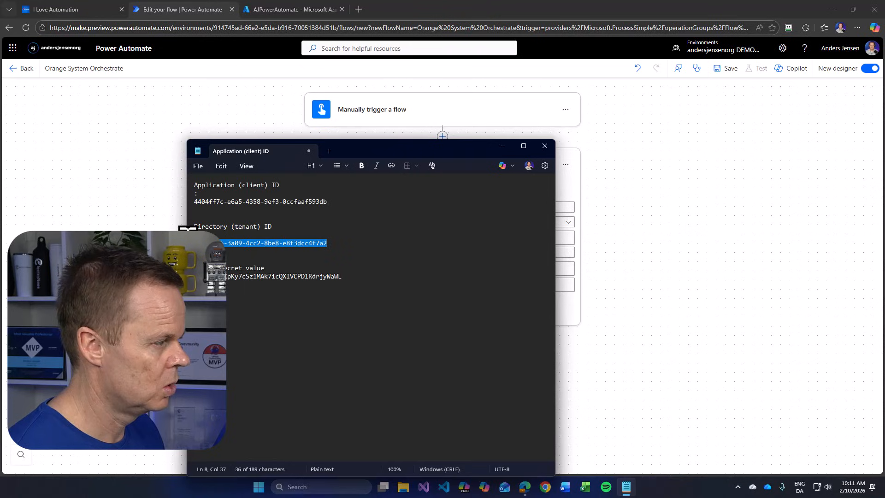
{"action": "key", "text": "ctrl+c"}
{"action": "left_click", "coordinate": [622, 316]}
{"action": "left_click", "coordinate": [444, 269]}
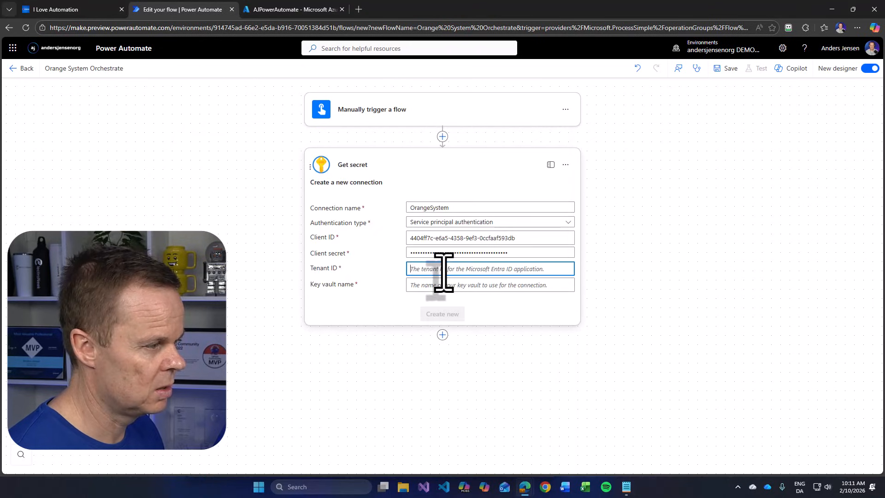
{"action": "key", "text": "ctrl+v"}
{"action": "left_click", "coordinate": [439, 285]}
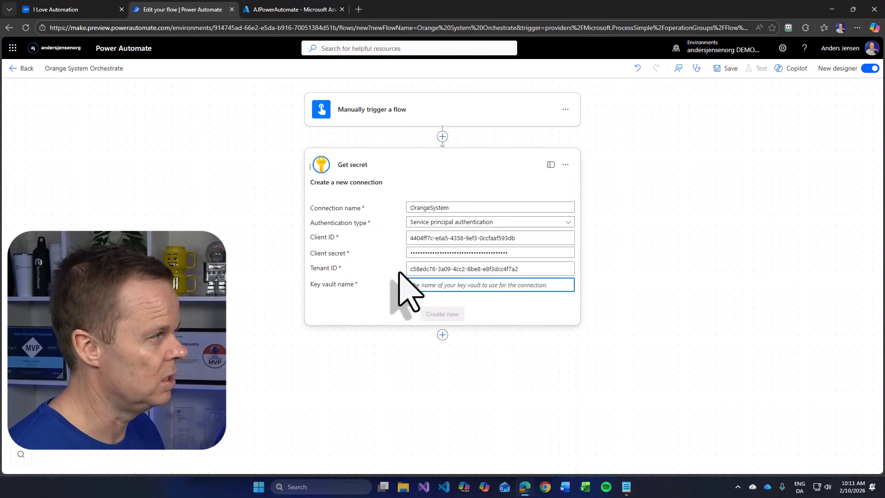
- Set the connection's Key vault name to AJPowerAutomate, as shown in the Azure portal, and create the connection
{"action": "left_click", "coordinate": [276, 9]}
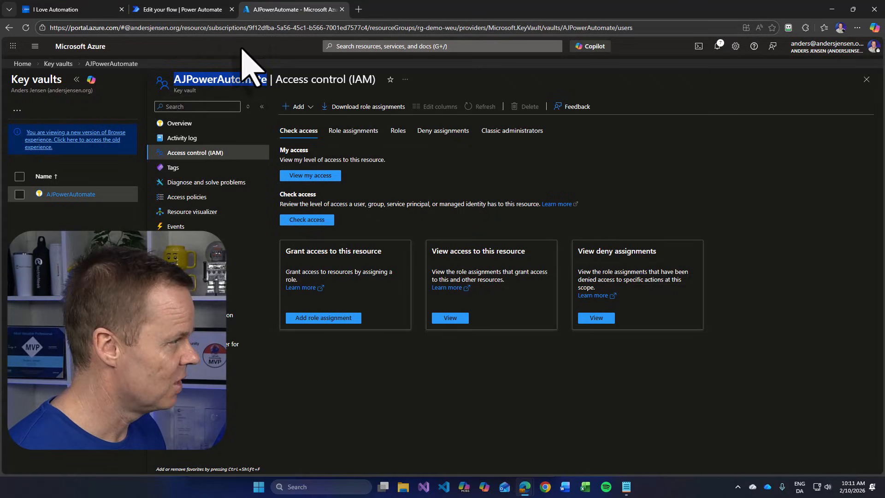
{"action": "left_click", "coordinate": [179, 9]}
{"action": "key", "text": "ctrl+v"}
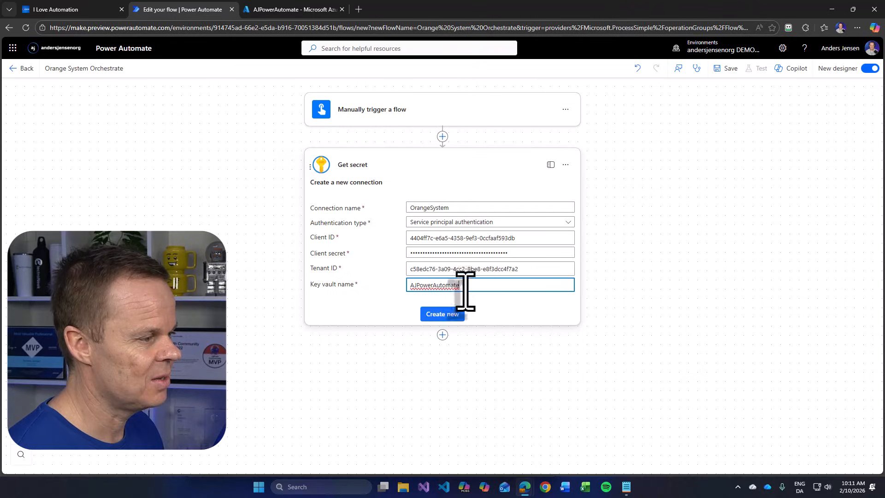
{"action": "left_click", "coordinate": [445, 315]}
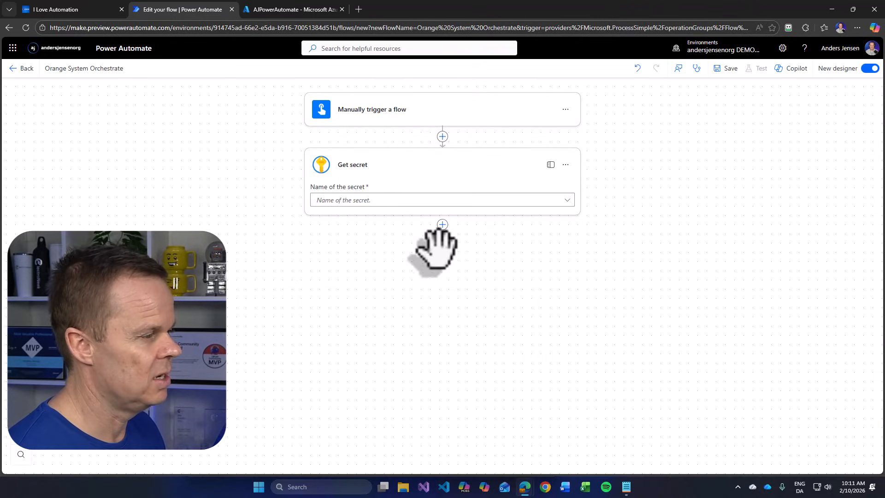
- Choose orange-system-password as the secret for Get secret, decline saving the login to RoboForm, and save the flow
{"action": "left_click", "coordinate": [359, 201]}
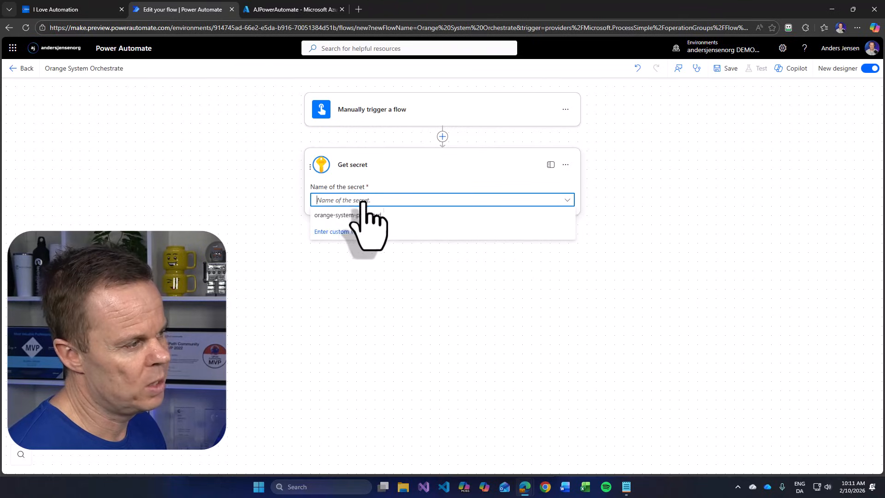
{"action": "left_click", "coordinate": [382, 215]}
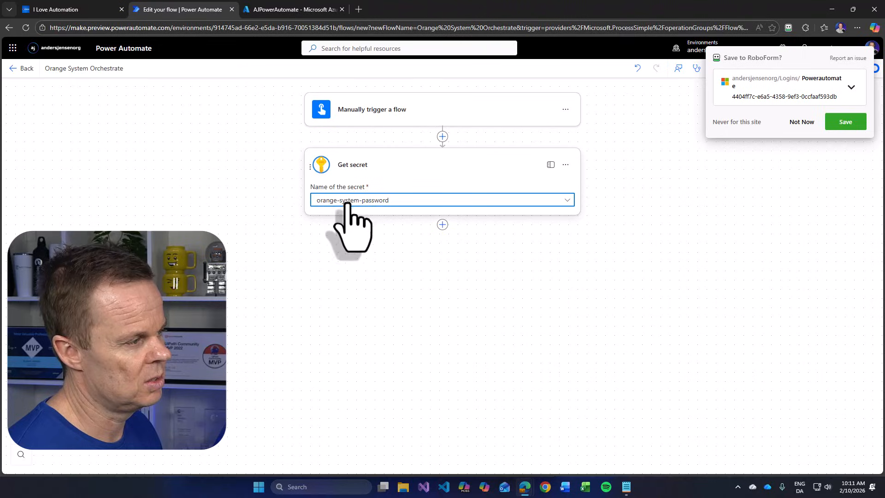
{"action": "left_click", "coordinate": [794, 124]}
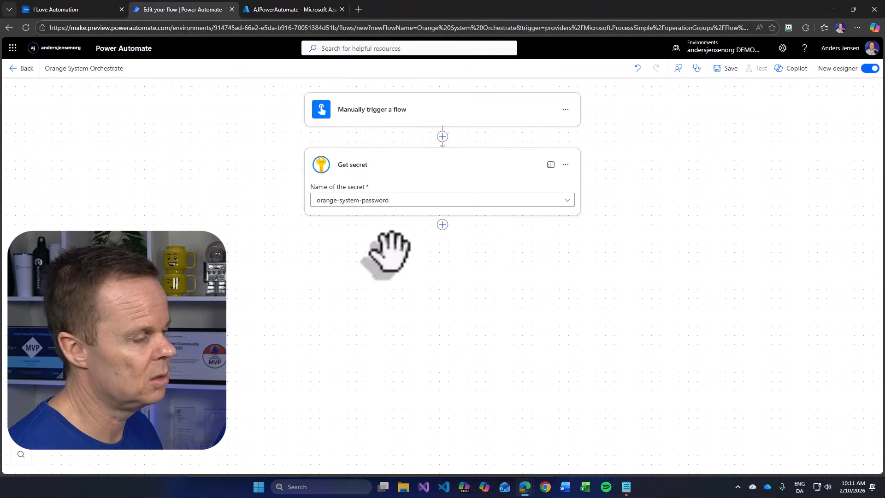
{"action": "left_click", "coordinate": [722, 70]}
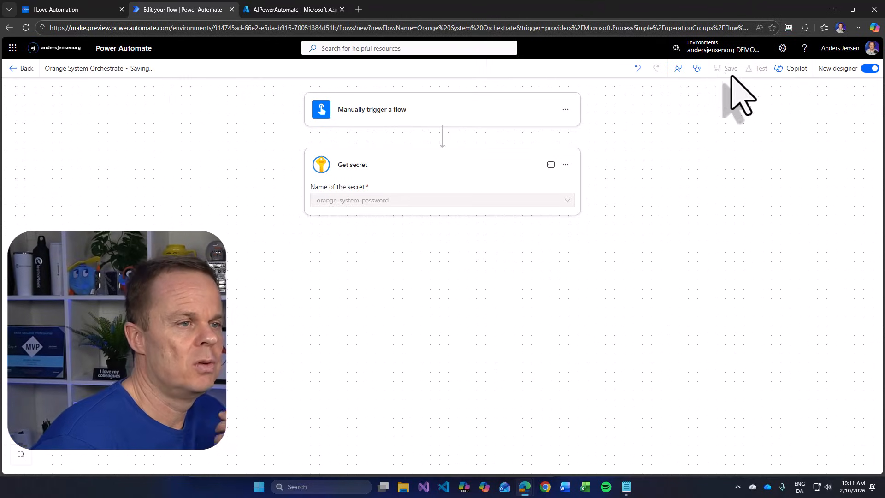
- Run a manual test of the Orange System Orchestrate flow
{"action": "left_click", "coordinate": [757, 69]}
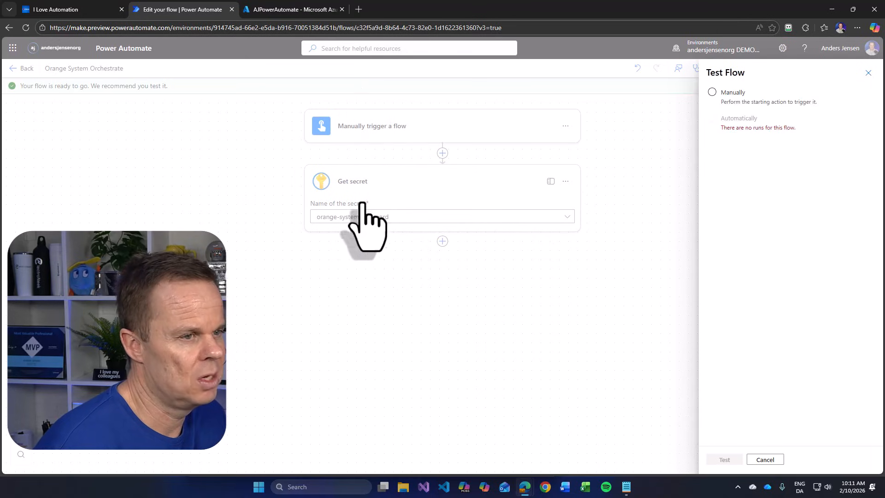
{"action": "left_click", "coordinate": [712, 92]}
{"action": "left_click", "coordinate": [725, 459]}
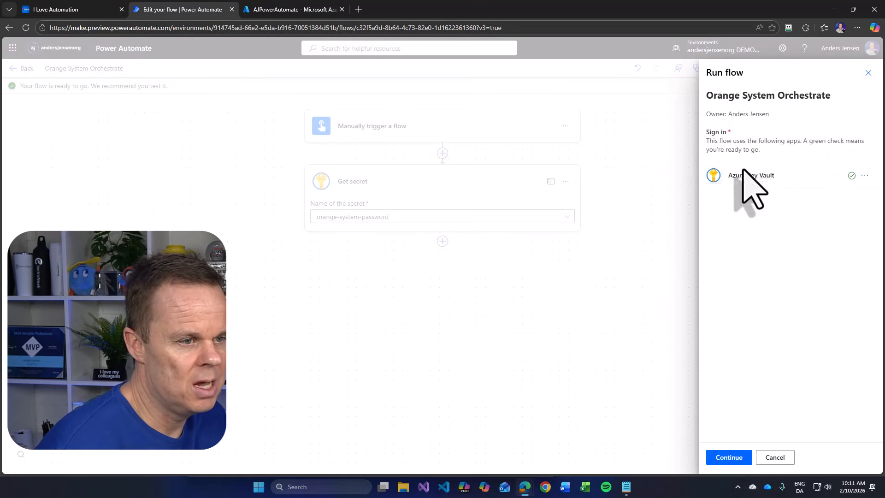
{"action": "left_click", "coordinate": [742, 459]}
{"action": "left_click", "coordinate": [735, 460]}
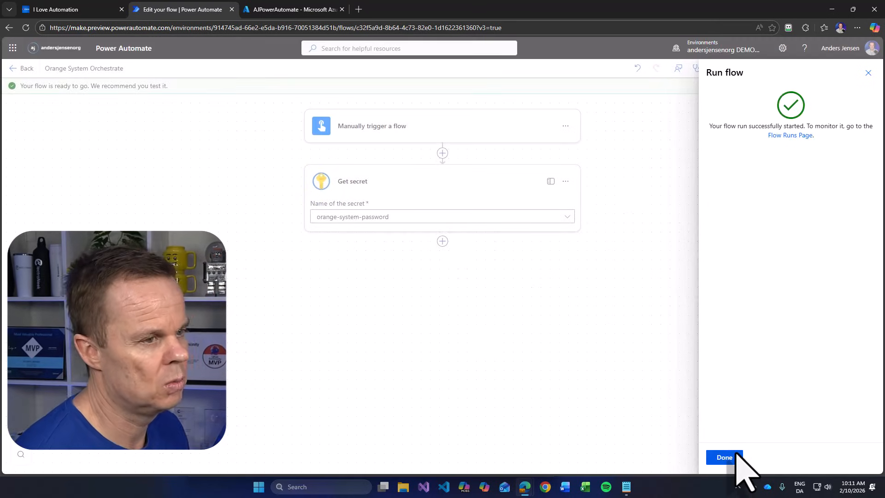
{"action": "left_click", "coordinate": [726, 458]}
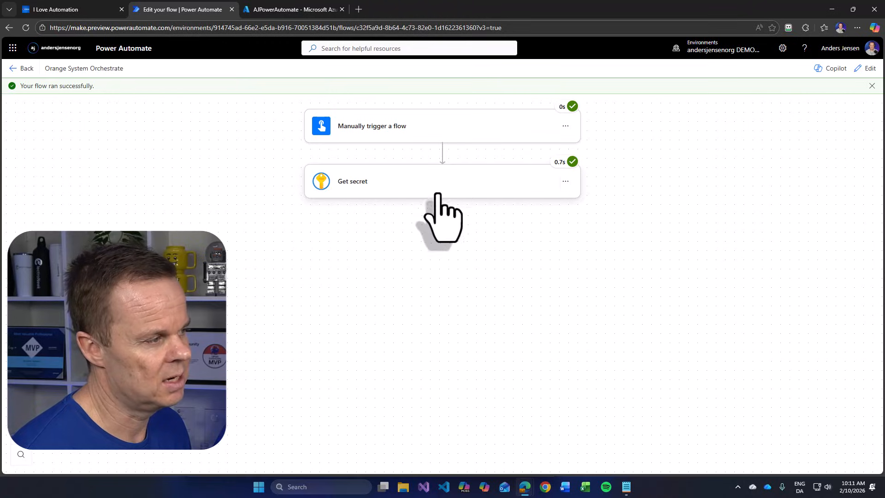
- Examine the Get secret run's raw outputs for the secret value in the body, and close the raw view
{"action": "left_click", "coordinate": [368, 183]}
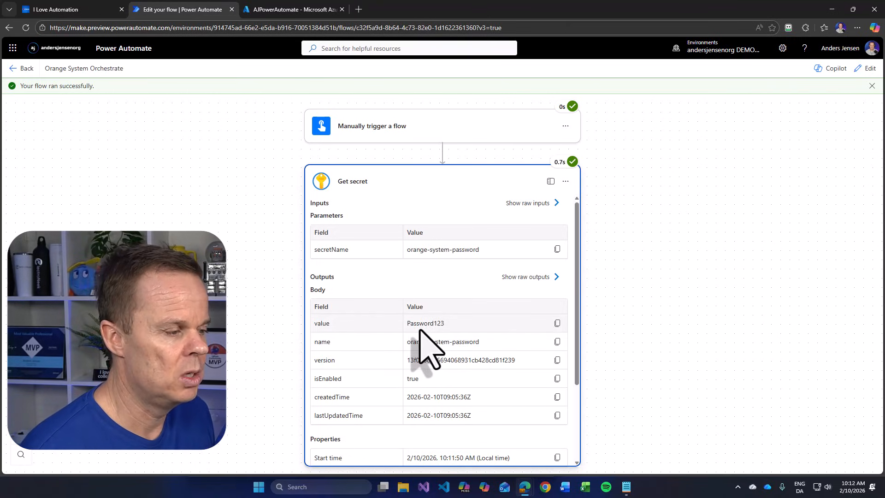
{"action": "left_click", "coordinate": [526, 279]}
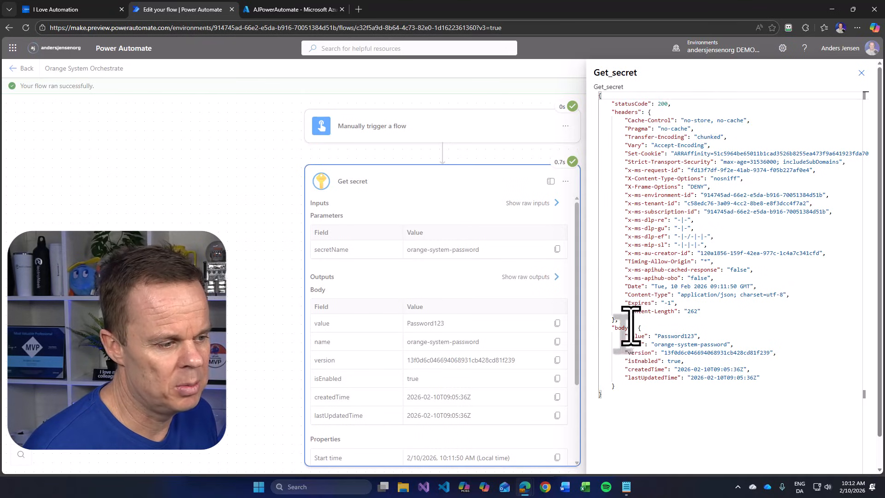
{"action": "left_click_drag", "start_coordinate": [628, 336], "coordinate": [704, 335]}
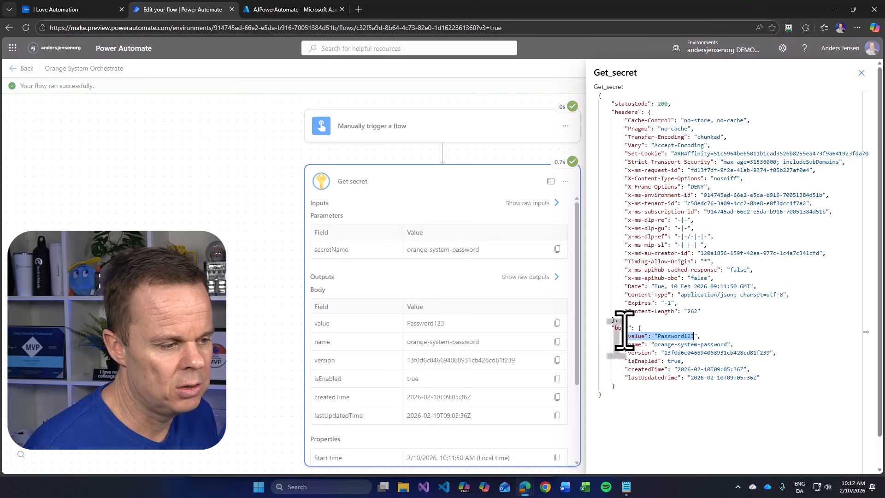
{"action": "left_click", "coordinate": [684, 337]}
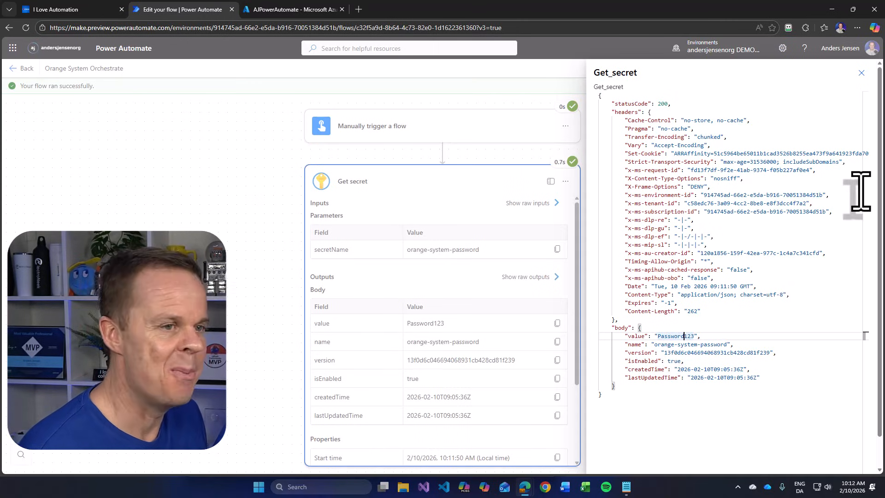
{"action": "left_click", "coordinate": [861, 73]}
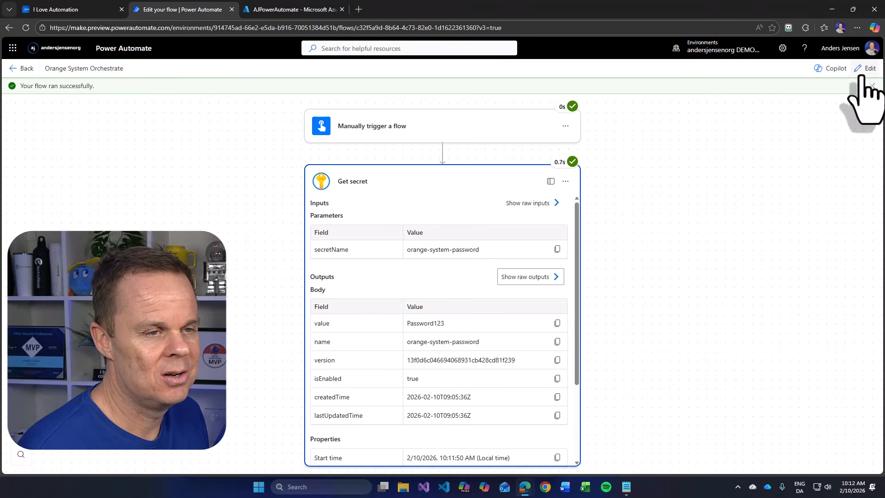
- Turn on Secure inputs and Secure outputs in the Get secret action's settings and save the flow
{"action": "left_click", "coordinate": [865, 70]}
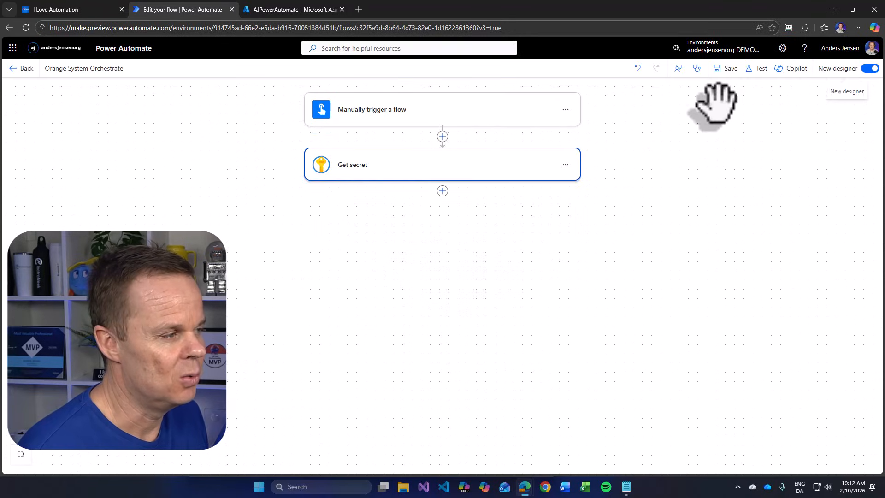
{"action": "left_click", "coordinate": [564, 165]}
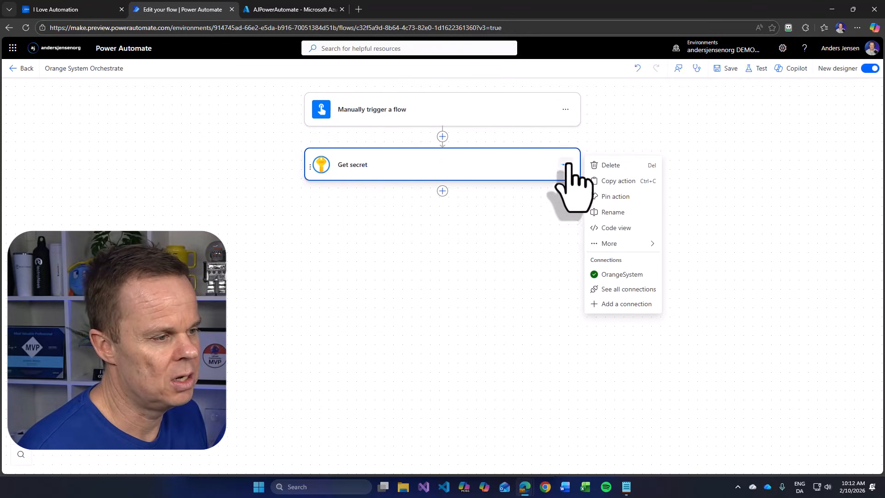
{"action": "mouse_move", "coordinate": [600, 243]}
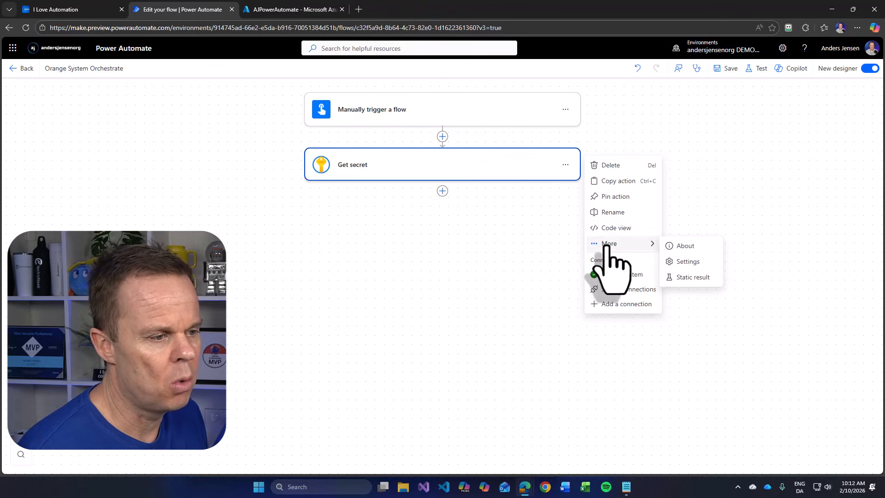
{"action": "left_click", "coordinate": [681, 259]}
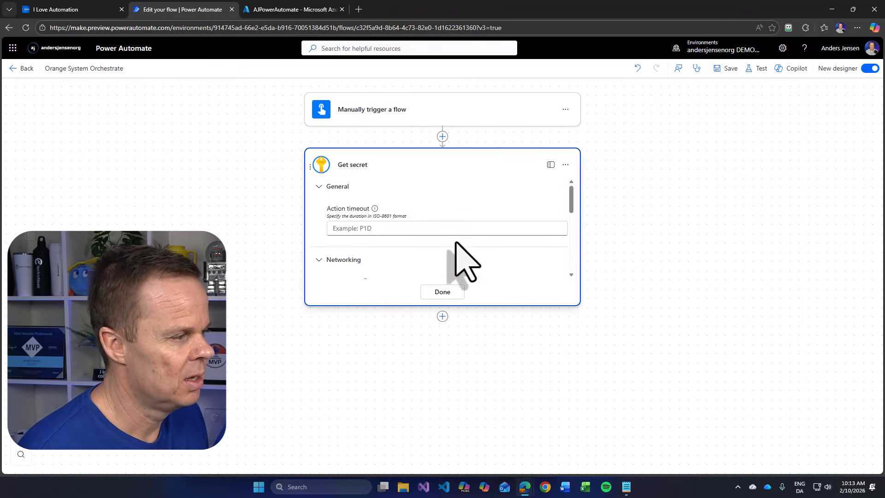
{"action": "scroll", "coordinate": [456, 265], "scroll_direction": "down", "scroll_amount": 5}
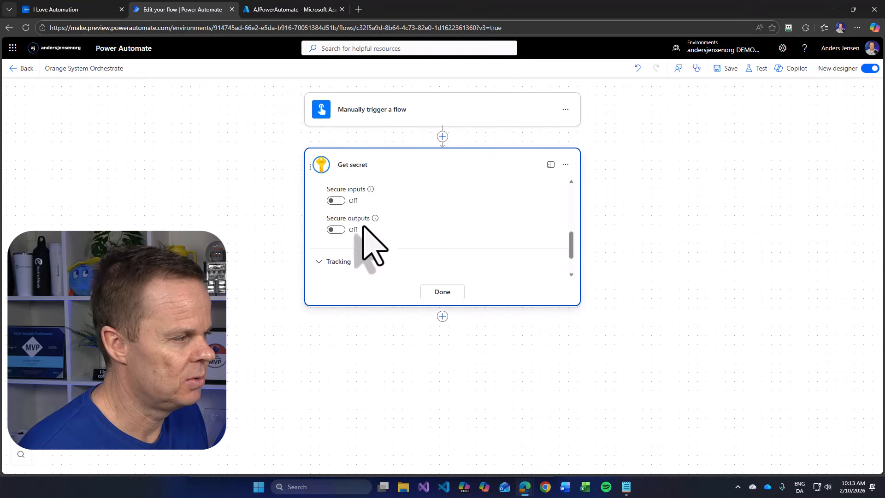
{"action": "left_click", "coordinate": [335, 265]}
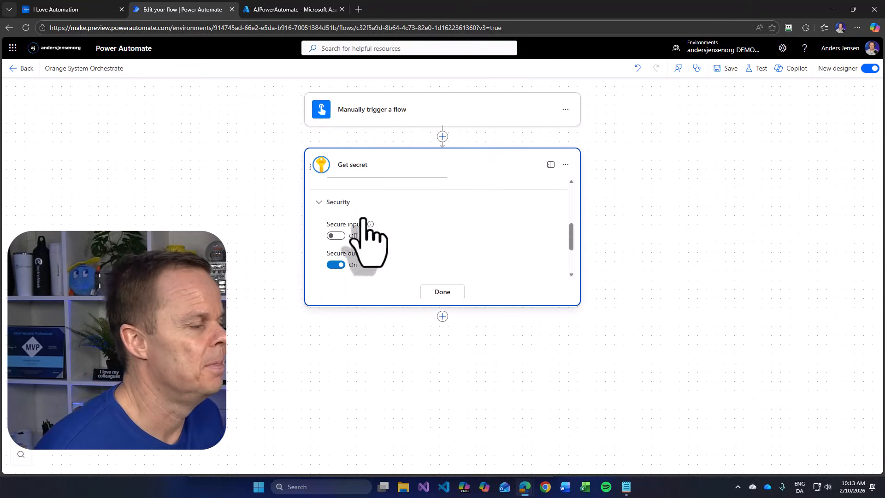
{"action": "left_click", "coordinate": [336, 236]}
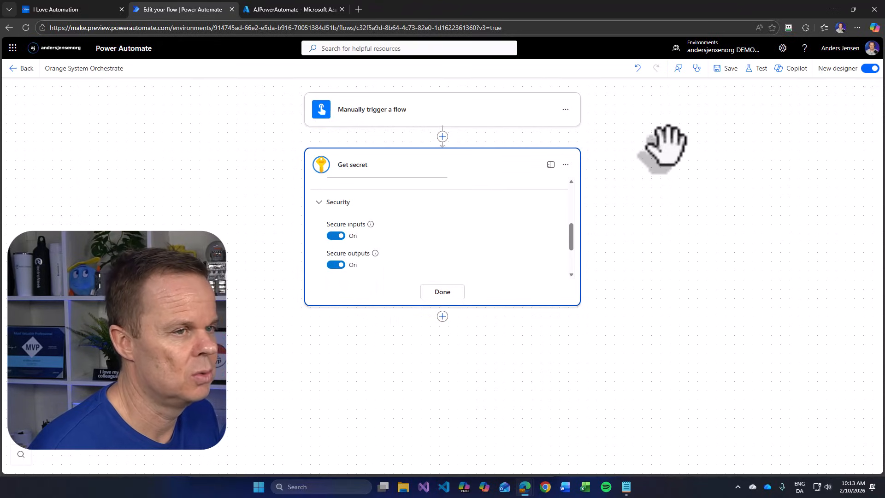
{"action": "left_click", "coordinate": [442, 298]}
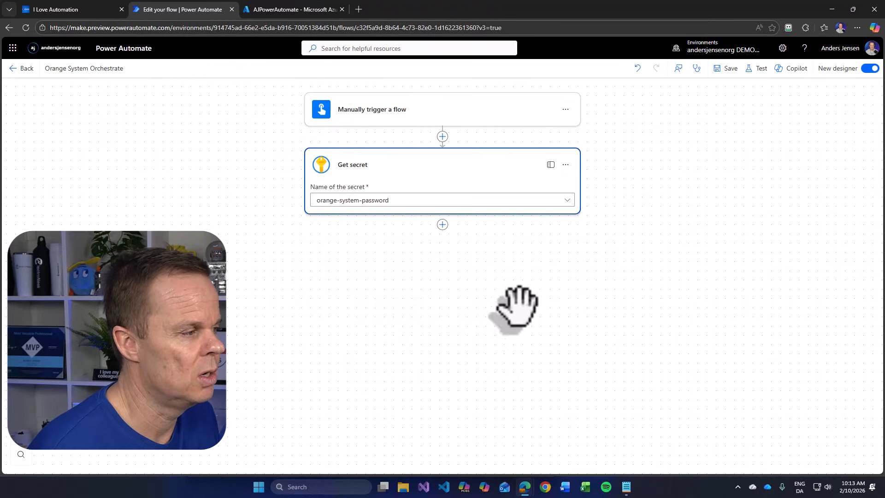
{"action": "left_click", "coordinate": [723, 69]}
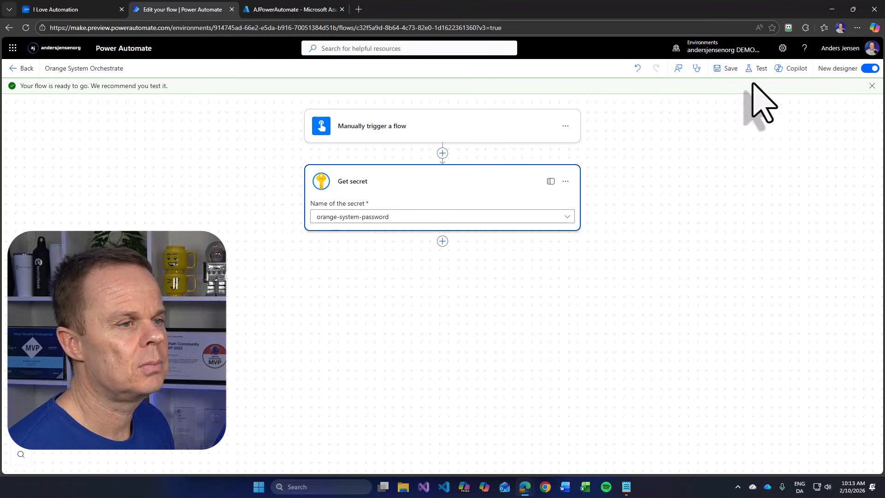
- Test the flow manually with the secured action and inspect the inputs and outputs of the Get secret run
{"action": "left_click", "coordinate": [757, 69]}
{"action": "left_click", "coordinate": [755, 90]}
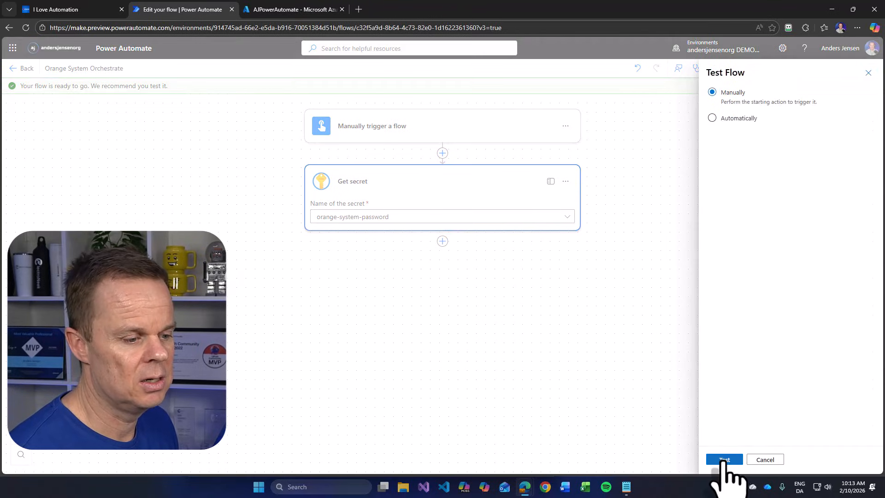
{"action": "left_click", "coordinate": [725, 458]}
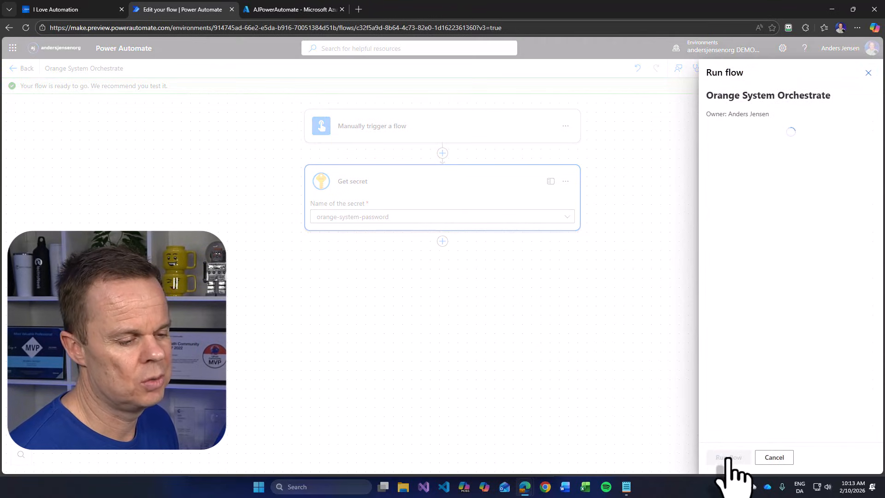
{"action": "left_click", "coordinate": [726, 458]}
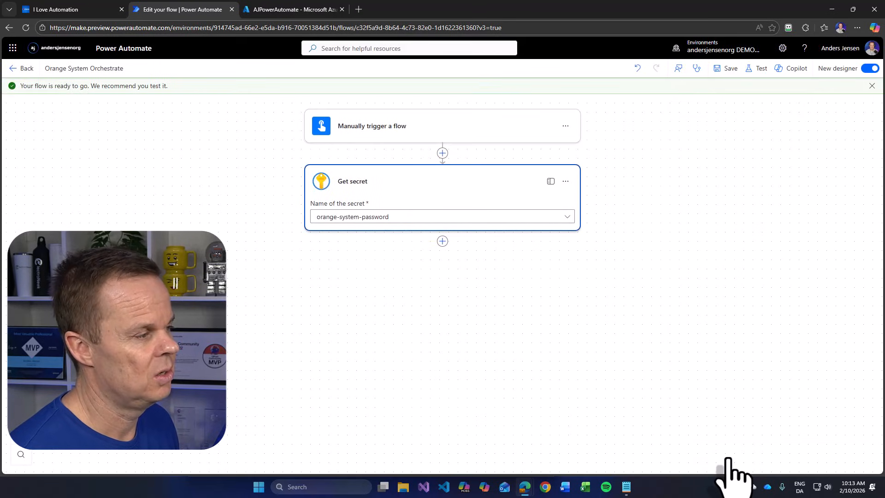
{"action": "left_click", "coordinate": [448, 193]}
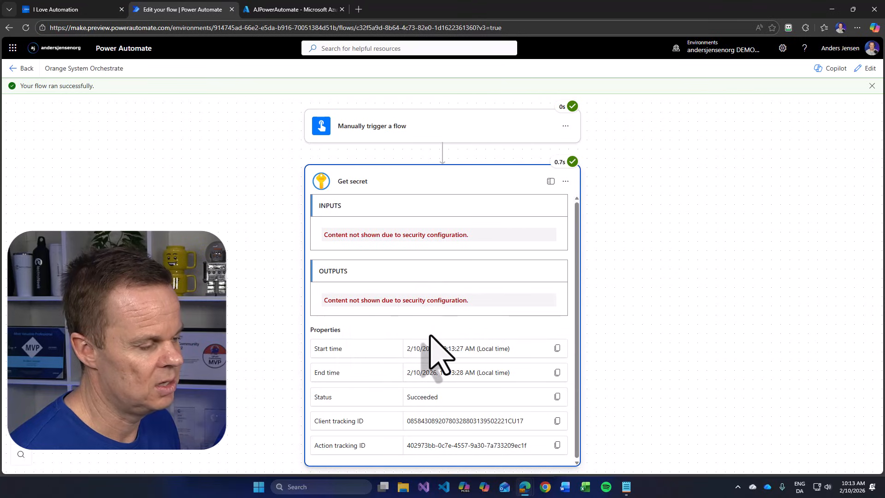
{"action": "scroll", "coordinate": [432, 330], "scroll_direction": "down", "scroll_amount": 1}
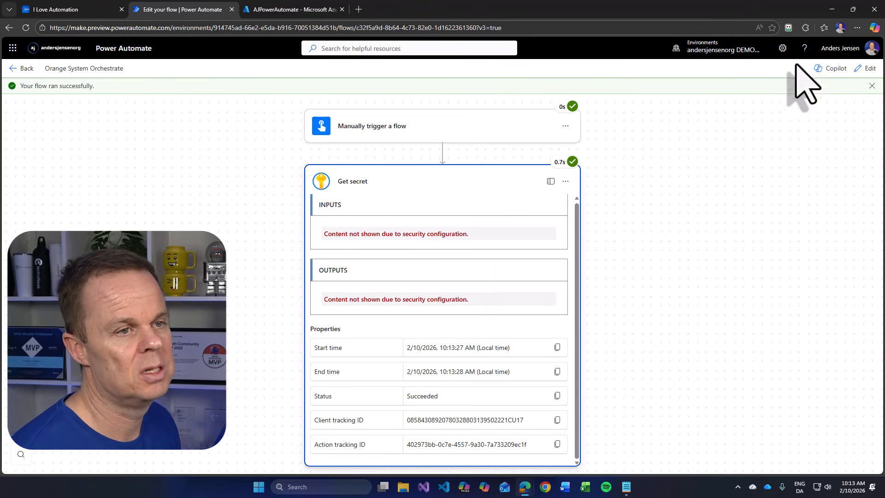
- Return to editing the flow and add a Run a flow built with Power Automate for desktop action after Get secret
{"action": "left_click", "coordinate": [869, 69]}
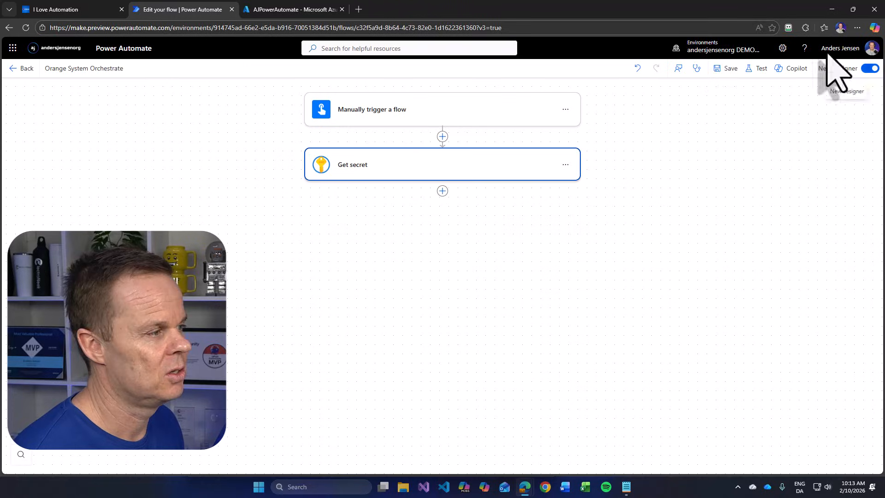
{"action": "left_click", "coordinate": [441, 189]}
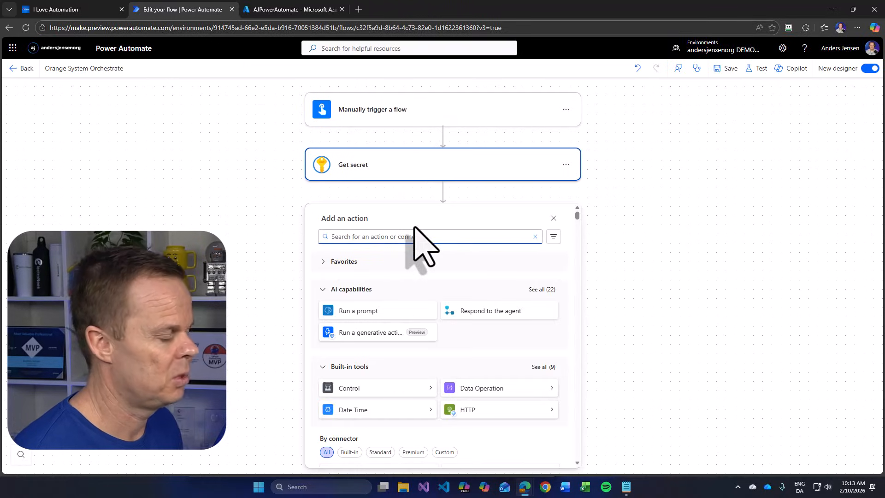
{"action": "type", "text": "run a flow built"}
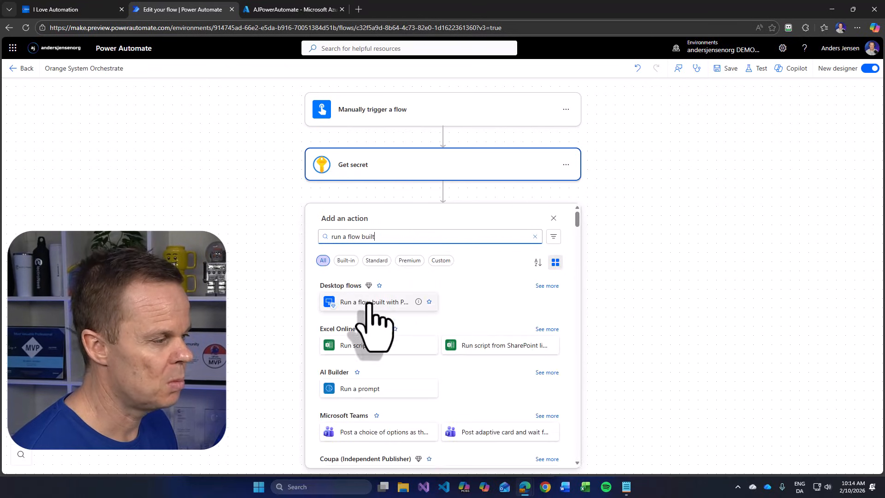
{"action": "left_click", "coordinate": [369, 303]}
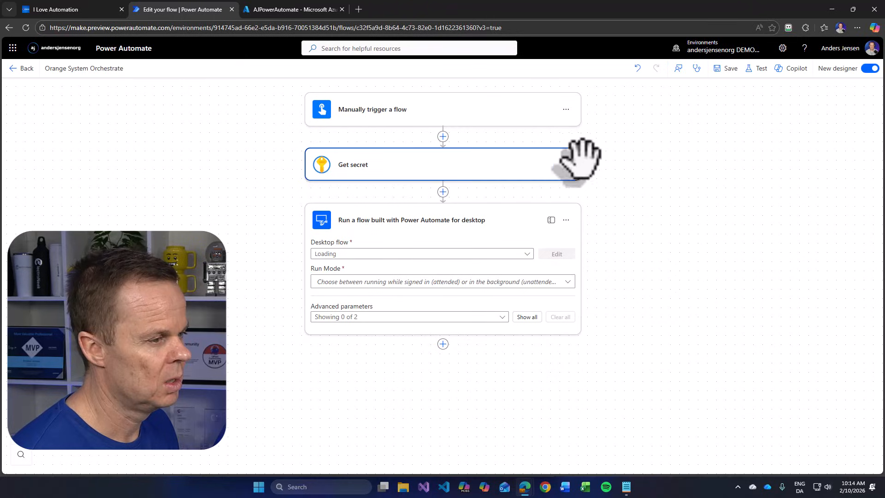
- Switch the desktop flow action's connection to the existing DESKTOP connection and check which connection is assigned
{"action": "left_click", "coordinate": [566, 220]}
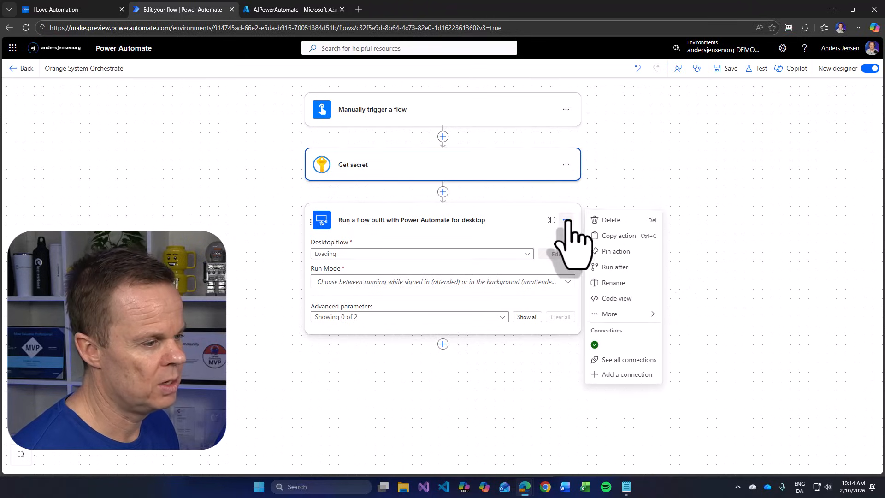
{"action": "left_click", "coordinate": [609, 357]}
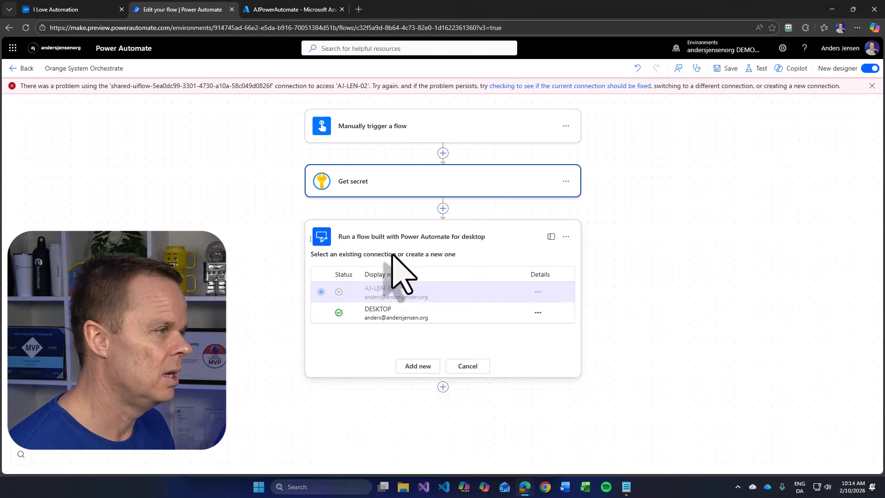
{"action": "left_click", "coordinate": [396, 310]}
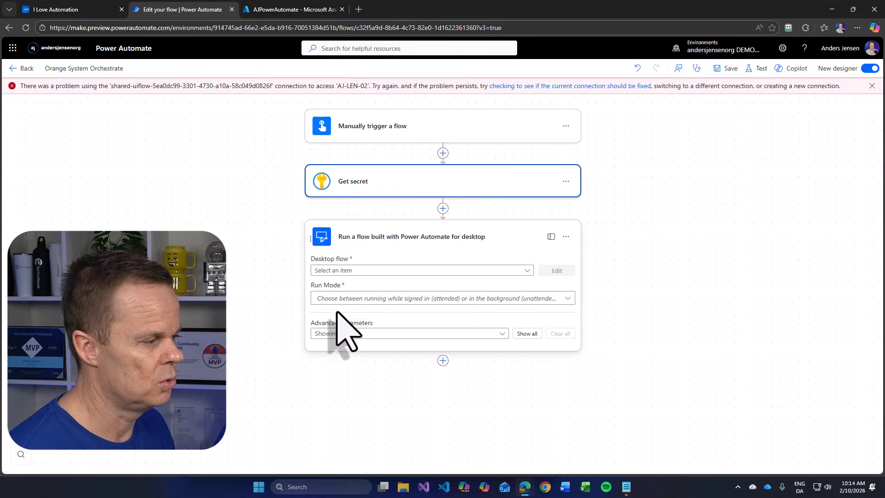
{"action": "left_click", "coordinate": [566, 236]}
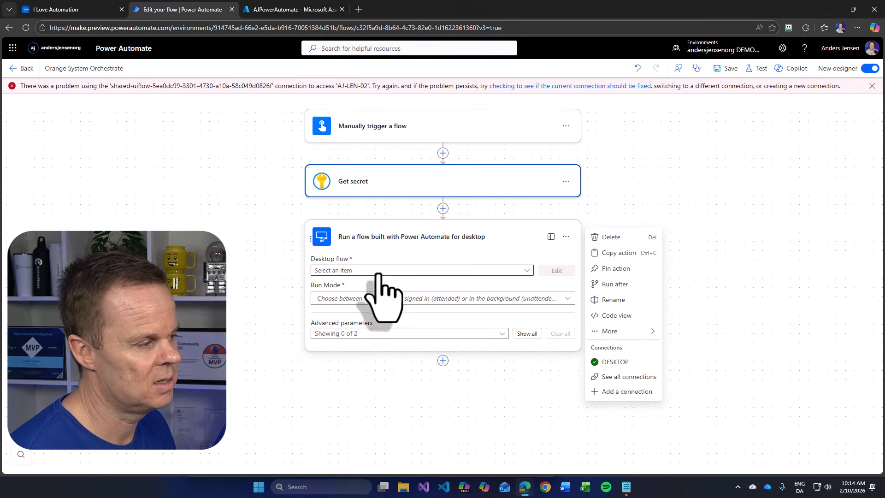
- Choose Orange System as the desktop flow to run and set its run mode to Attended
{"action": "left_click", "coordinate": [402, 271]}
{"action": "left_click", "coordinate": [364, 271]}
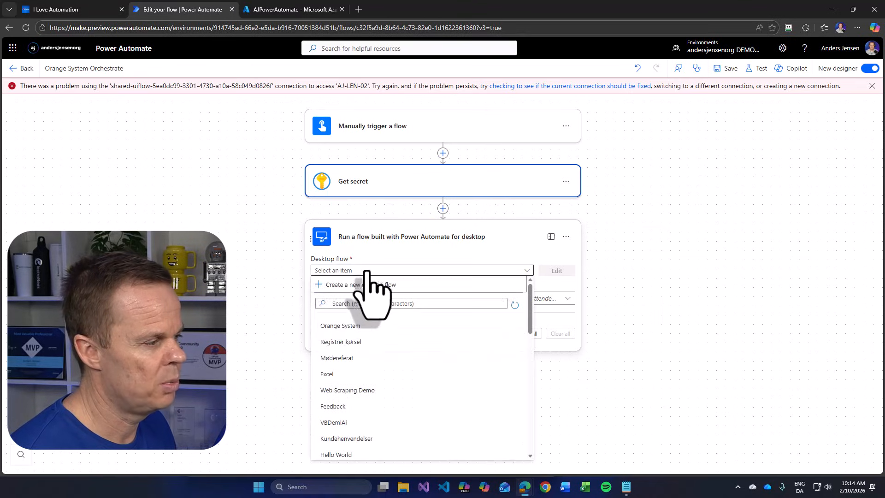
{"action": "left_click", "coordinate": [351, 326]}
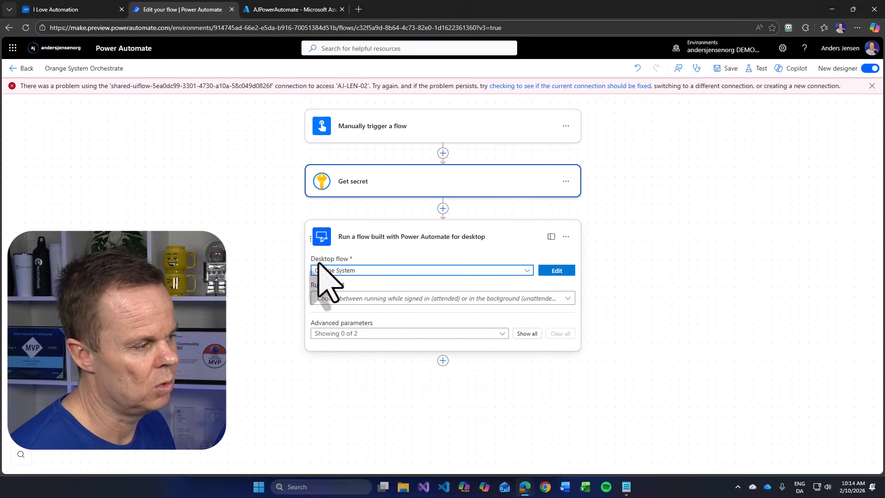
{"action": "left_click", "coordinate": [342, 298]}
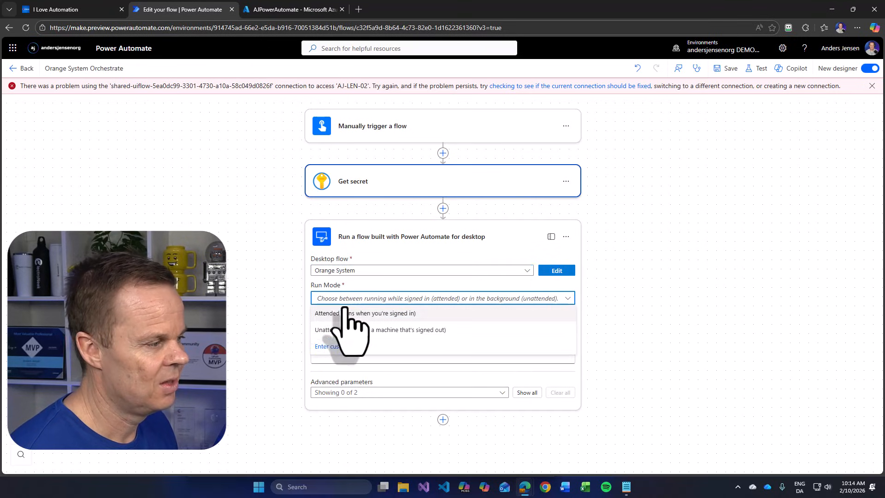
{"action": "left_click", "coordinate": [339, 313]}
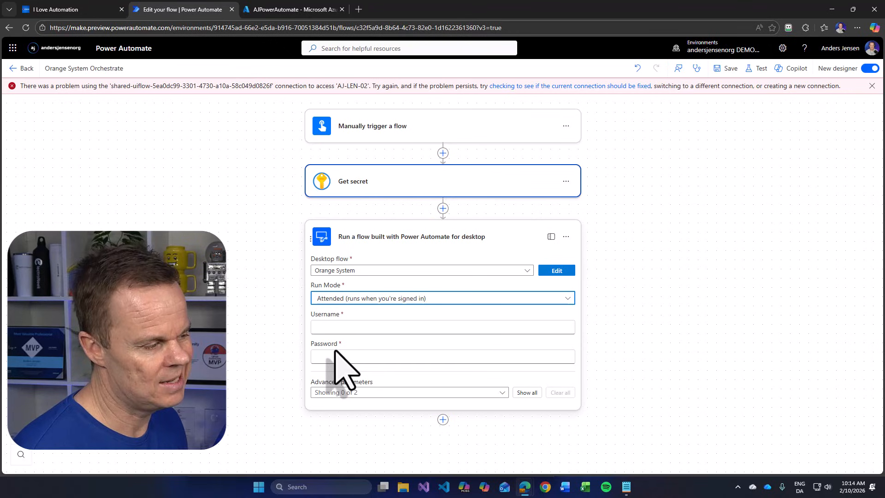
- Enter the login username and fill the Password input with the body/value dynamic content from Get secret
{"action": "left_click", "coordinate": [326, 328]}
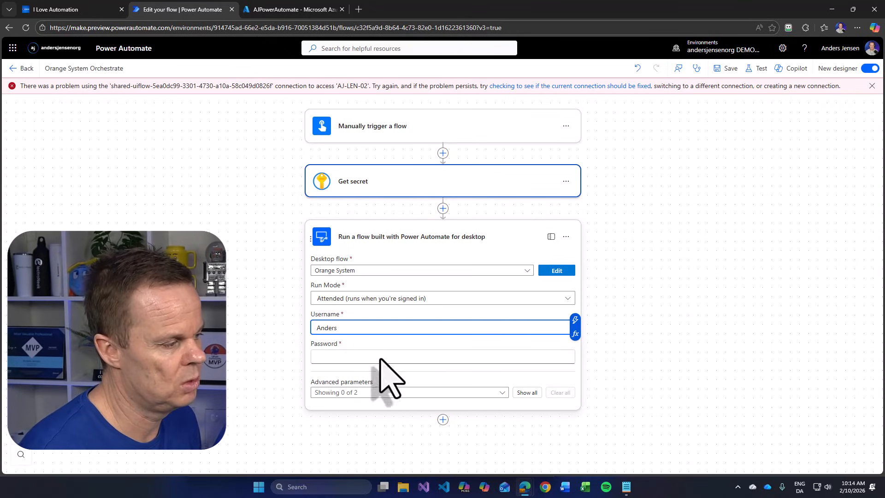
{"action": "left_click", "coordinate": [355, 356]}
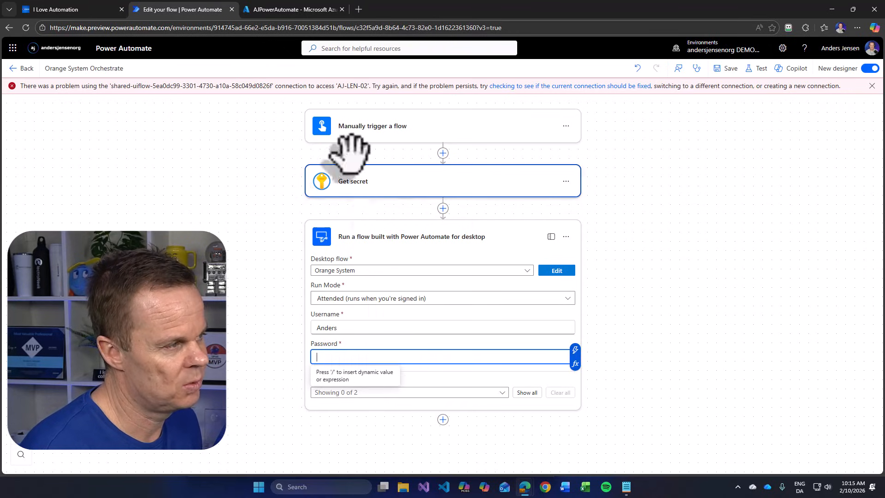
{"action": "left_click", "coordinate": [575, 349]}
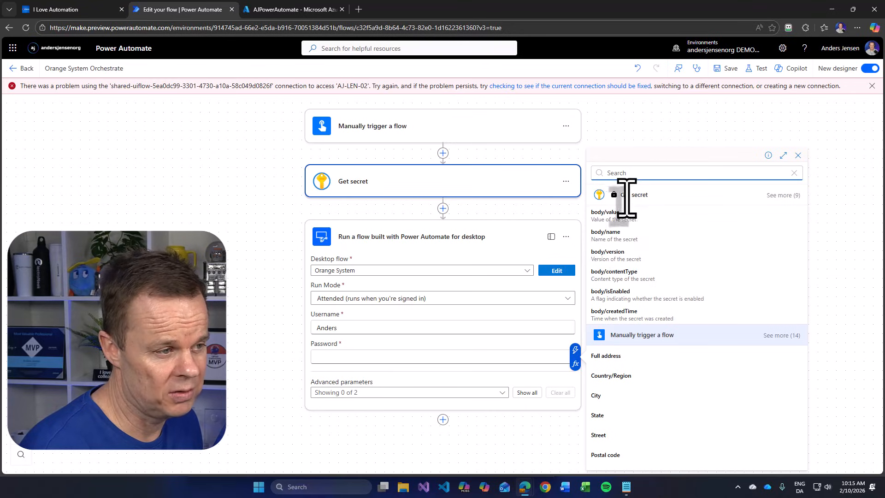
{"action": "left_click", "coordinate": [609, 214]}
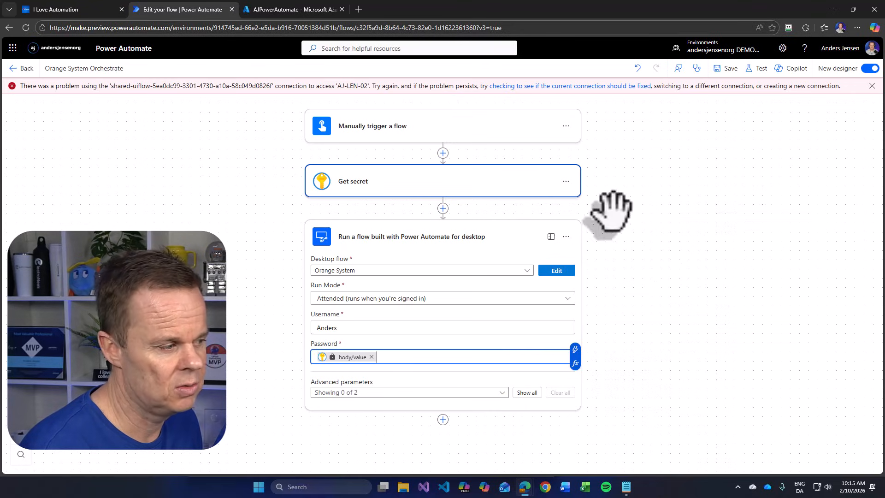
- Dismiss the connection error, save the flow, and decline storing the login in the password manager
{"action": "left_click", "coordinate": [872, 85]}
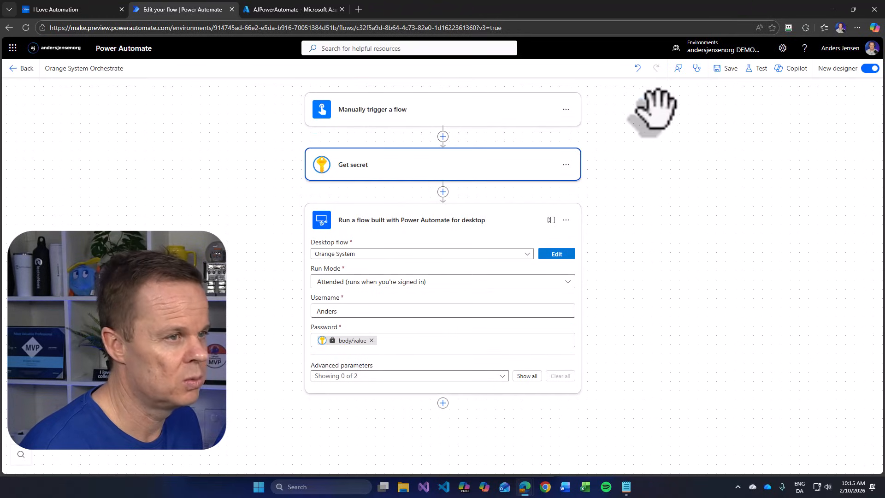
{"action": "left_click", "coordinate": [721, 69]}
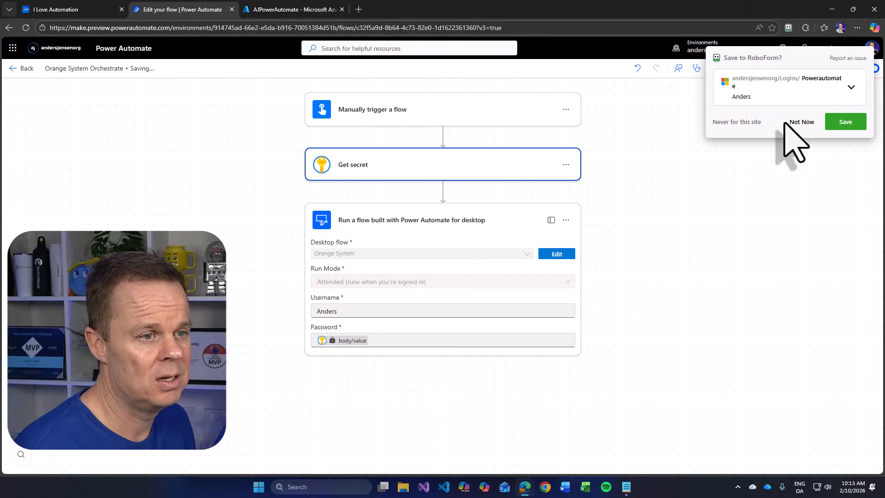
{"action": "left_click", "coordinate": [792, 122]}
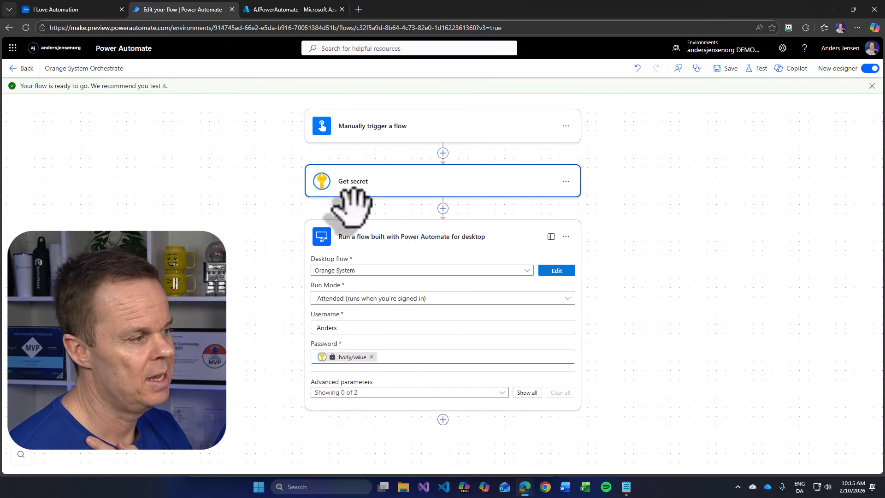
- Test the Orange System Orchestrate flow manually, running it with the Azure Key Vault and Desktop flows connections
{"action": "left_click", "coordinate": [756, 68]}
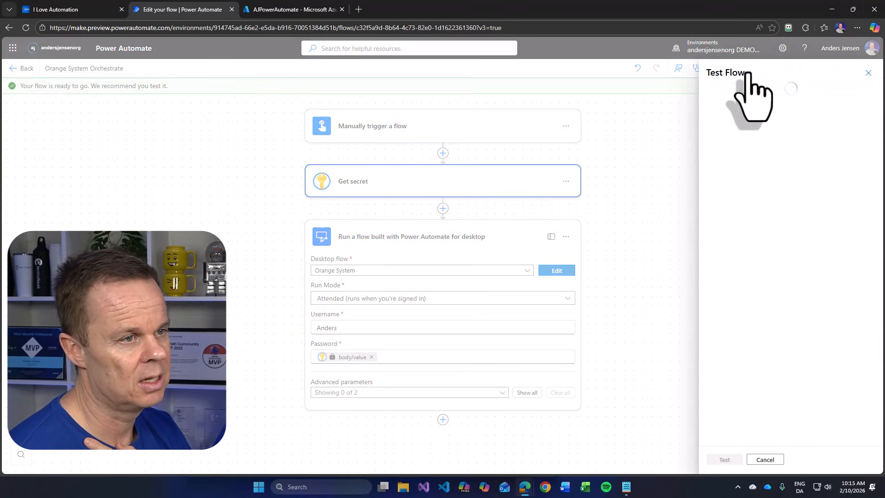
{"action": "left_click", "coordinate": [712, 91]}
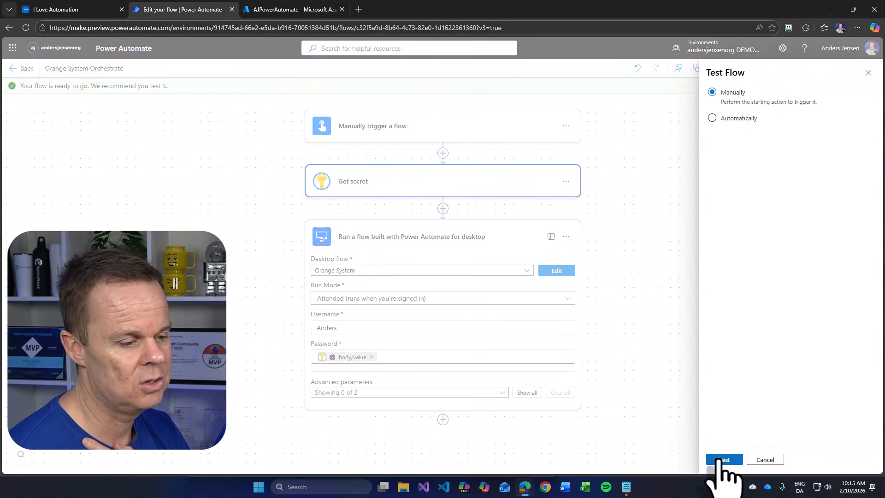
{"action": "left_click", "coordinate": [721, 459]}
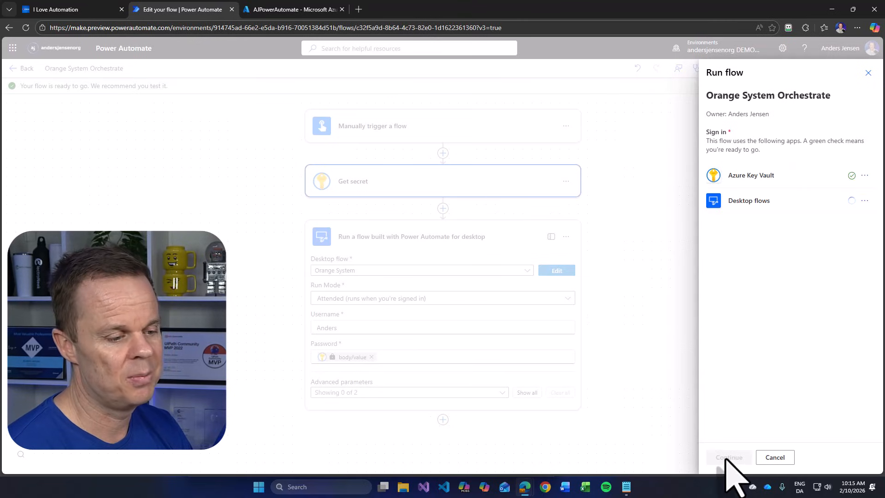
{"action": "left_click", "coordinate": [727, 458]}
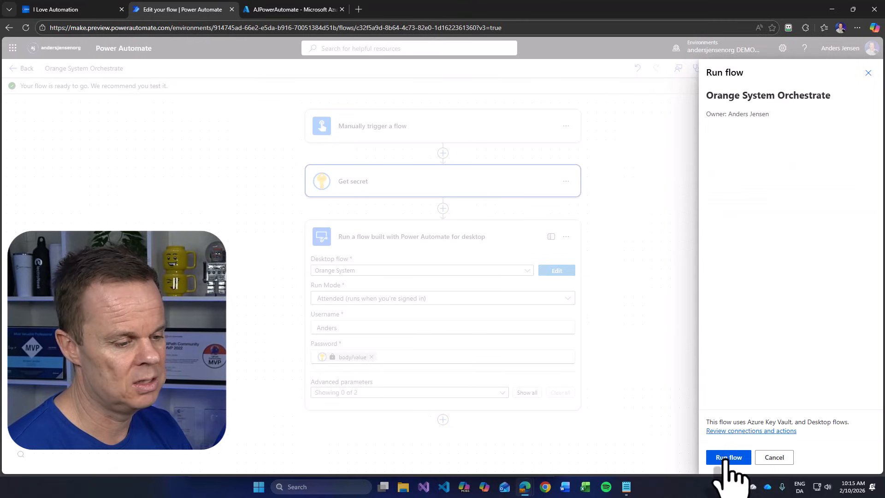
{"action": "left_click", "coordinate": [726, 458]}
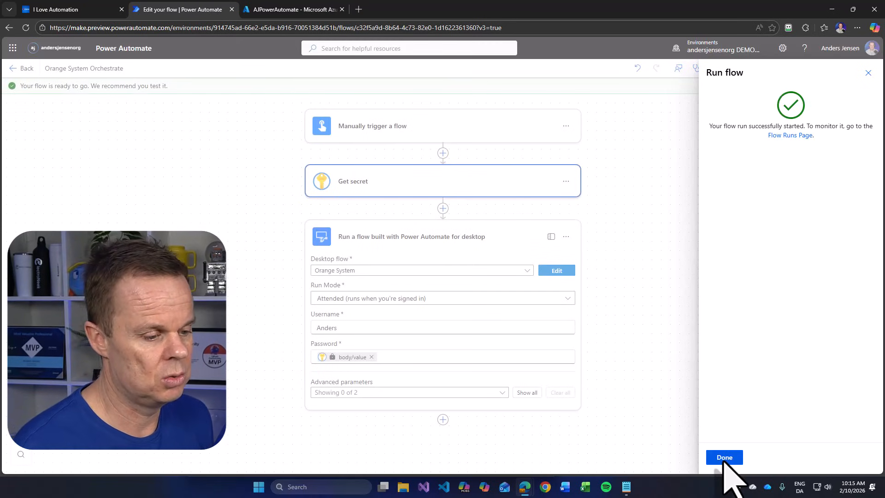
{"action": "left_click", "coordinate": [724, 459]}
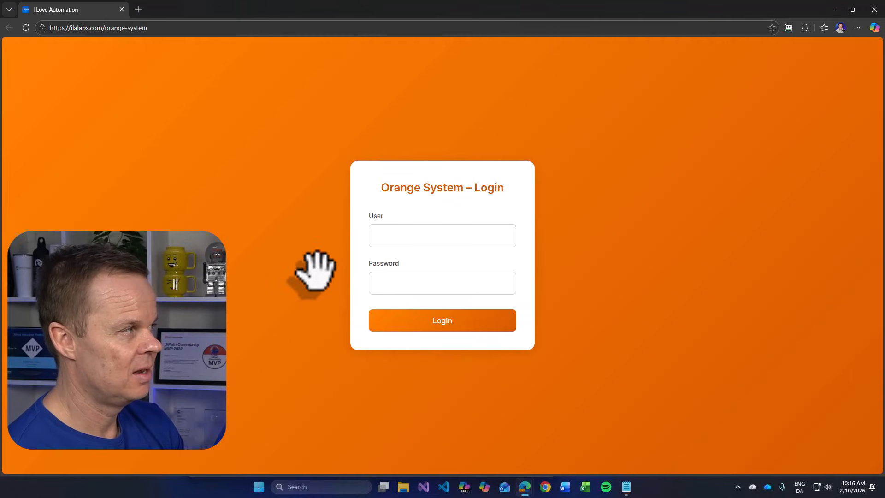
- Fill in the username and account password on the Orange System login page and log in
{"action": "left_click", "coordinate": [441, 236]}
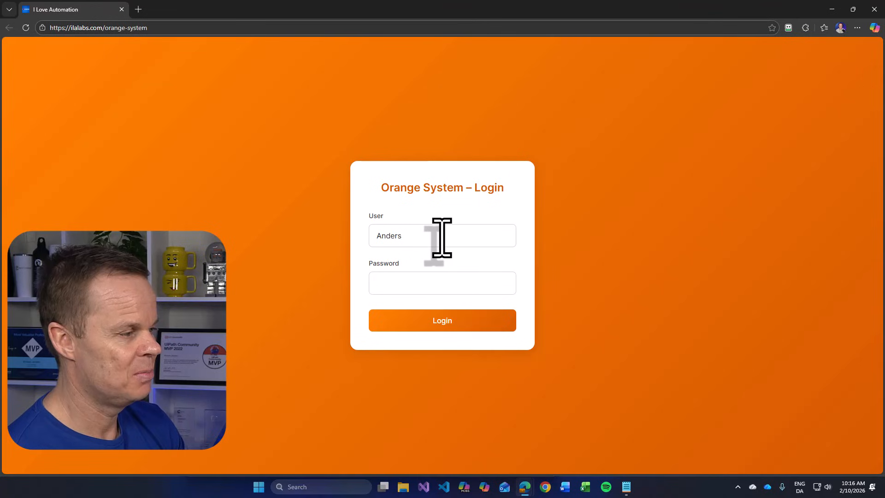
{"action": "left_click", "coordinate": [441, 283]}
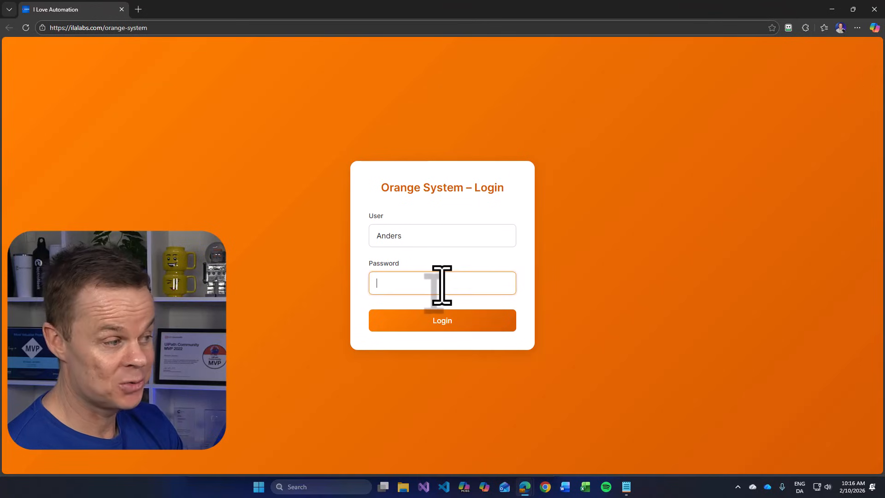
{"action": "left_click", "coordinate": [443, 322]}
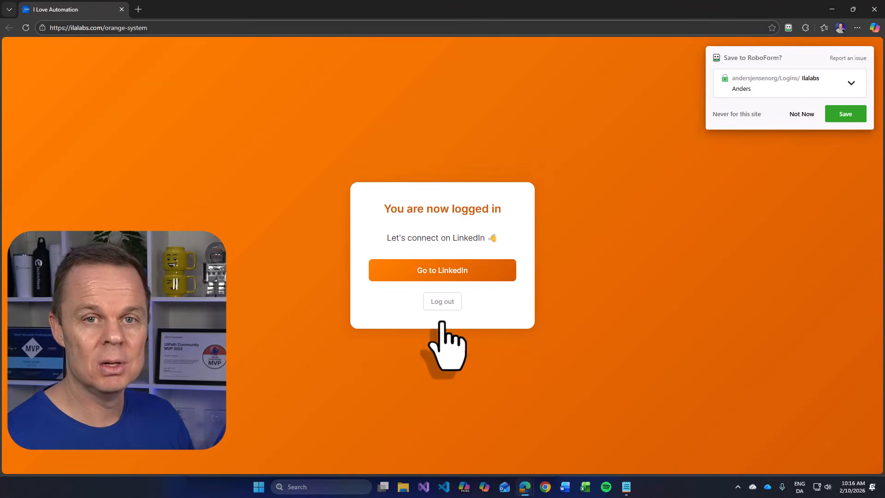